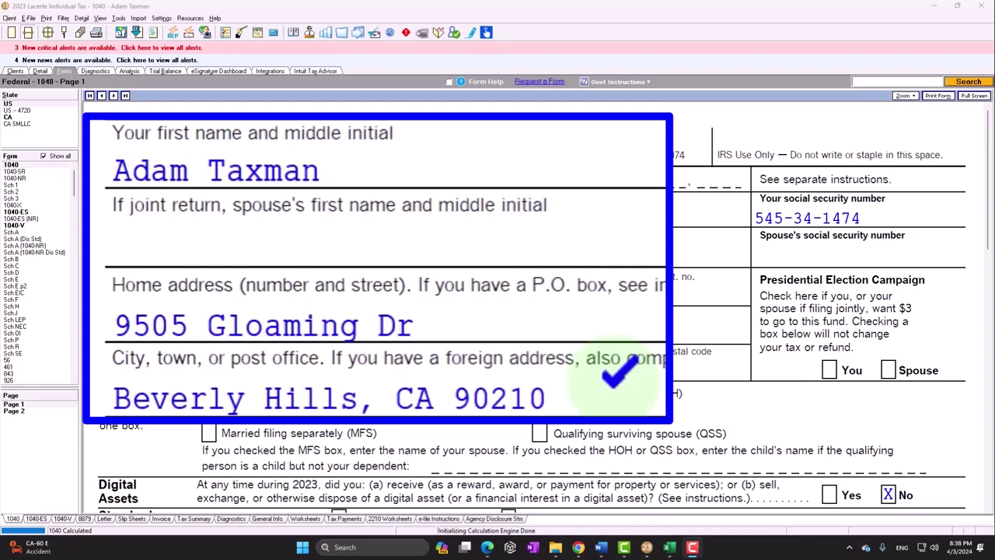
scroll(362, 334, down, 3)
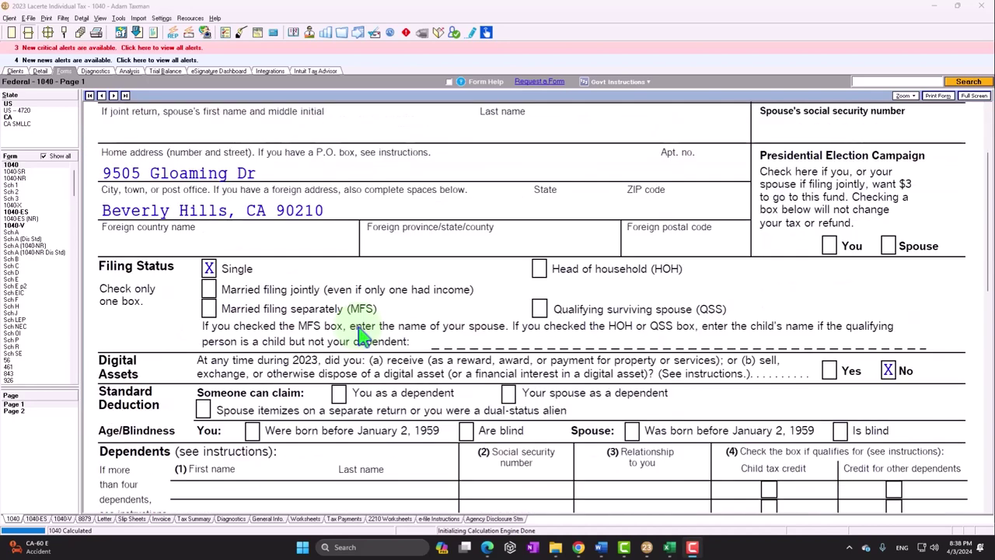
scroll(361, 334, down, 2)
scroll(361, 334, down, 2)
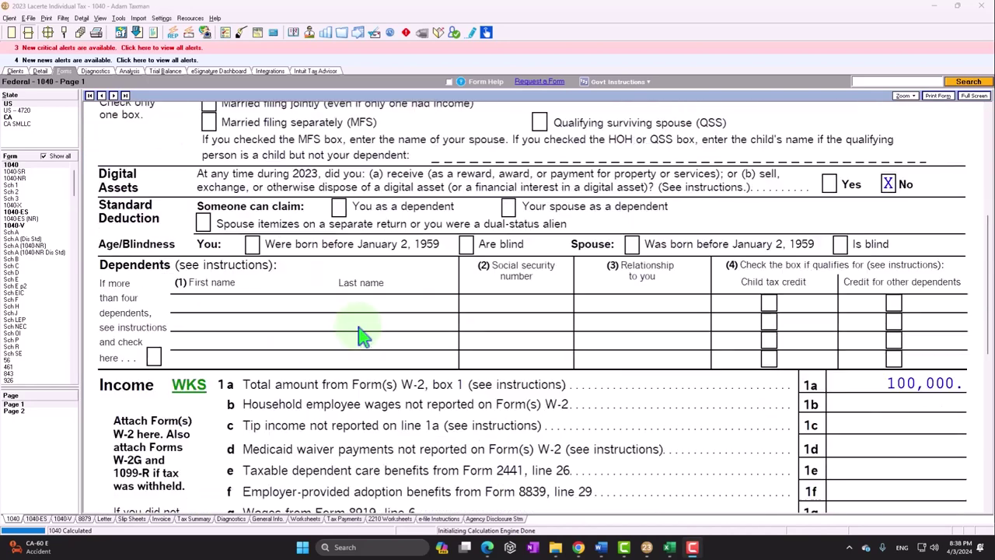
scroll(361, 334, down, 2)
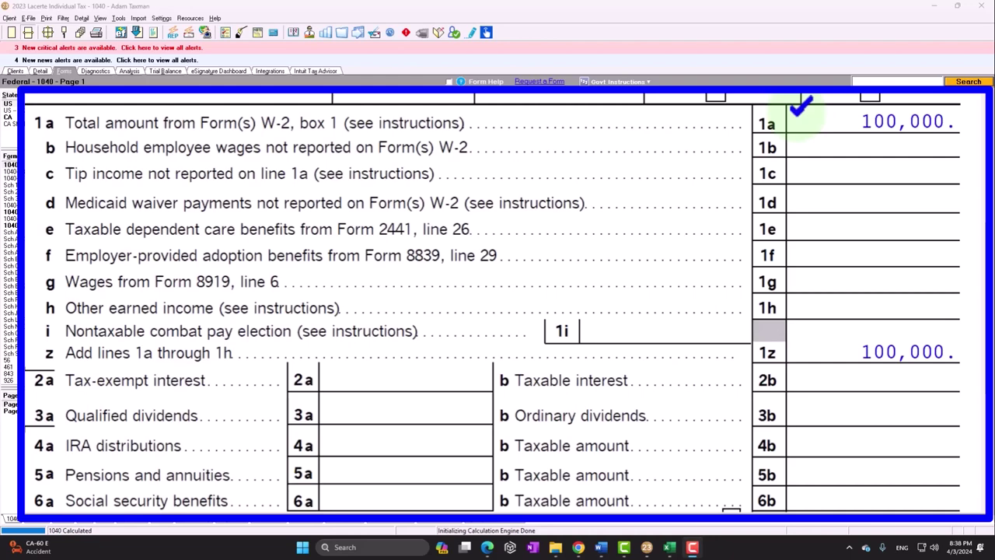
scroll(837, 250, down, 3)
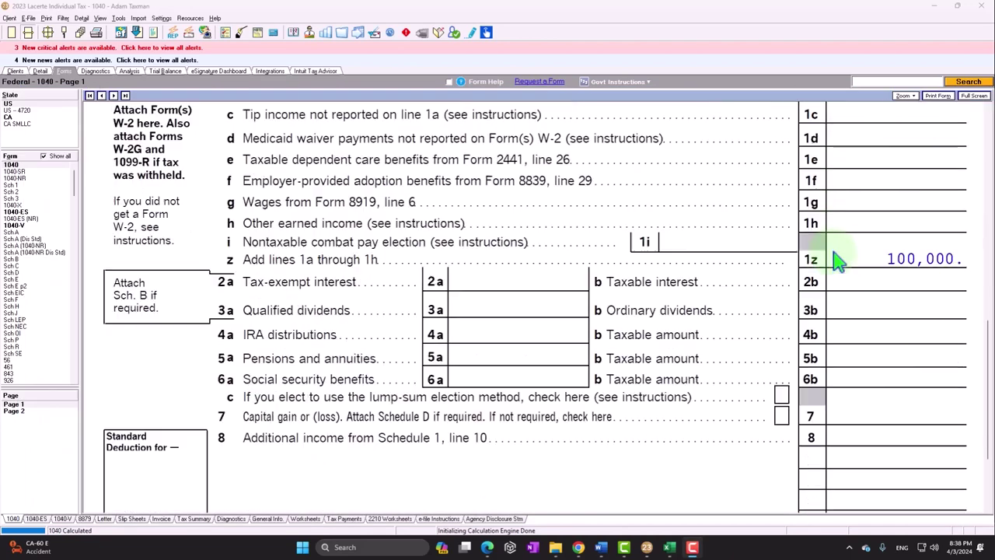
scroll(835, 248, down, 1)
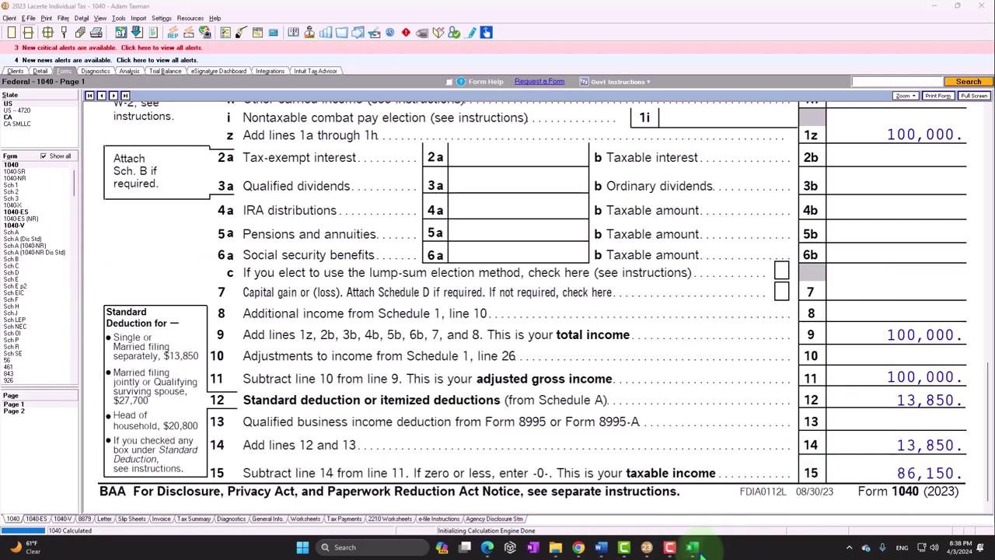
click(692, 548)
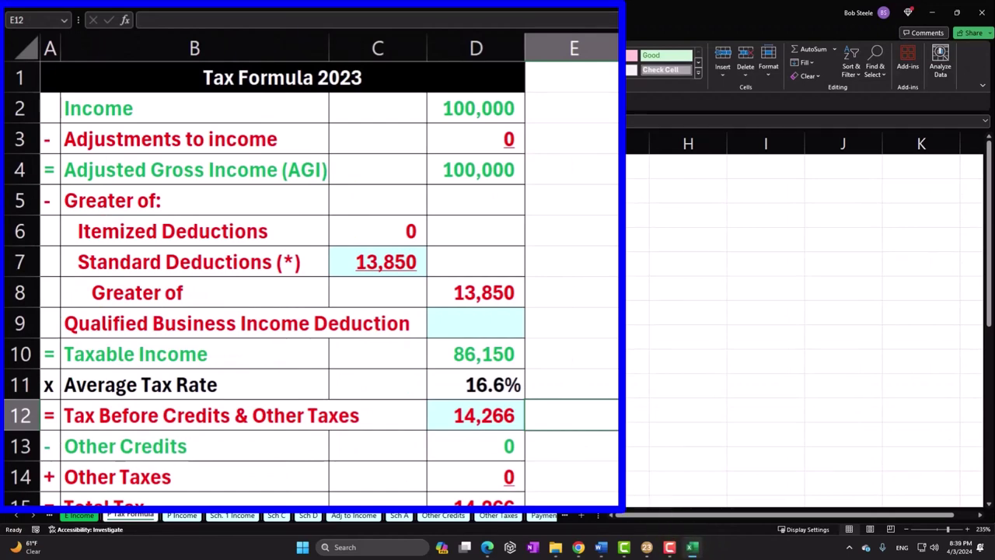
click(470, 108)
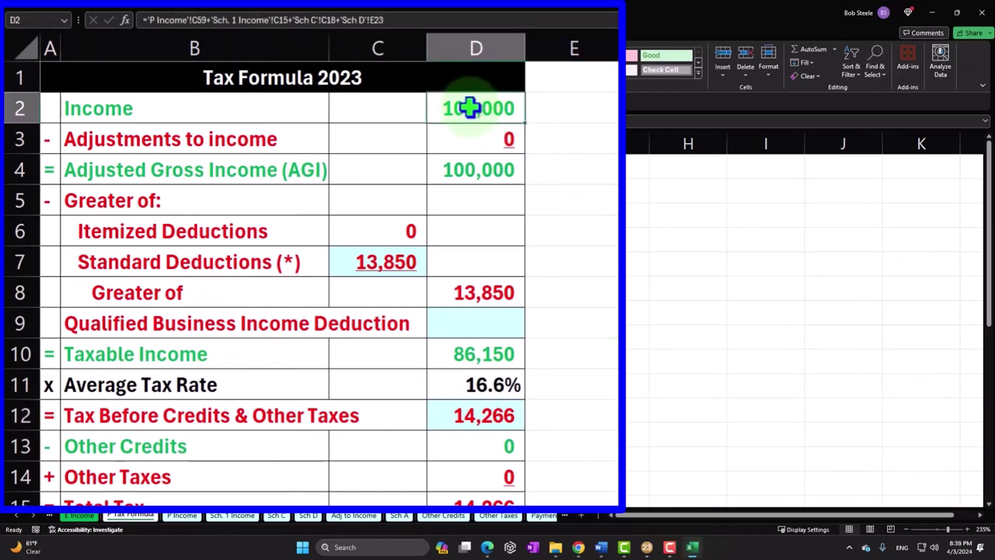
click(386, 260)
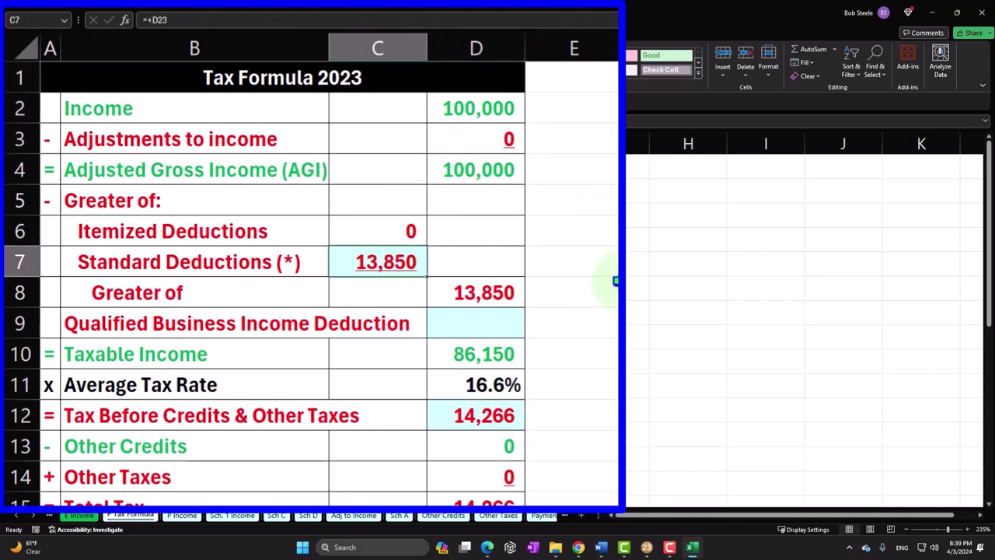
click(511, 348)
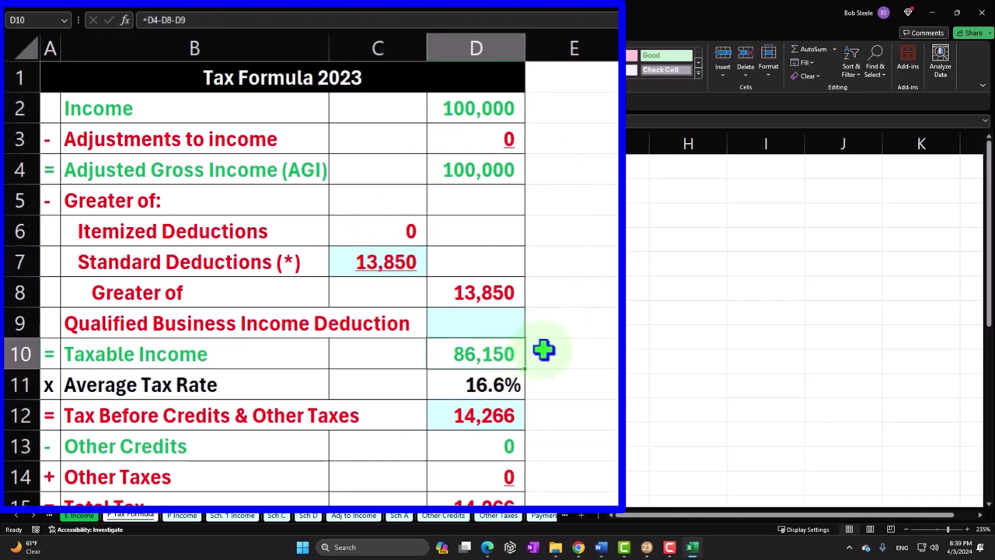
click(555, 410)
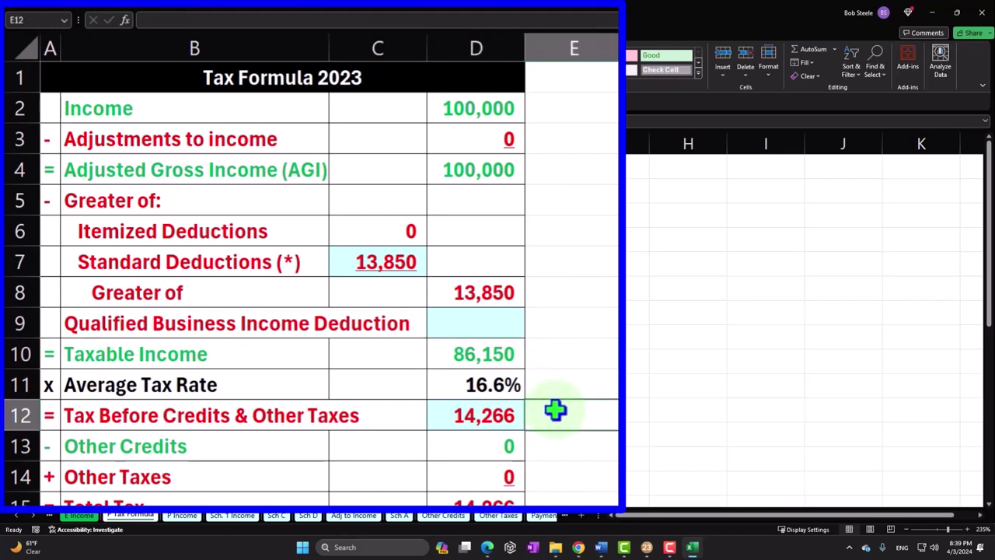
click(691, 547)
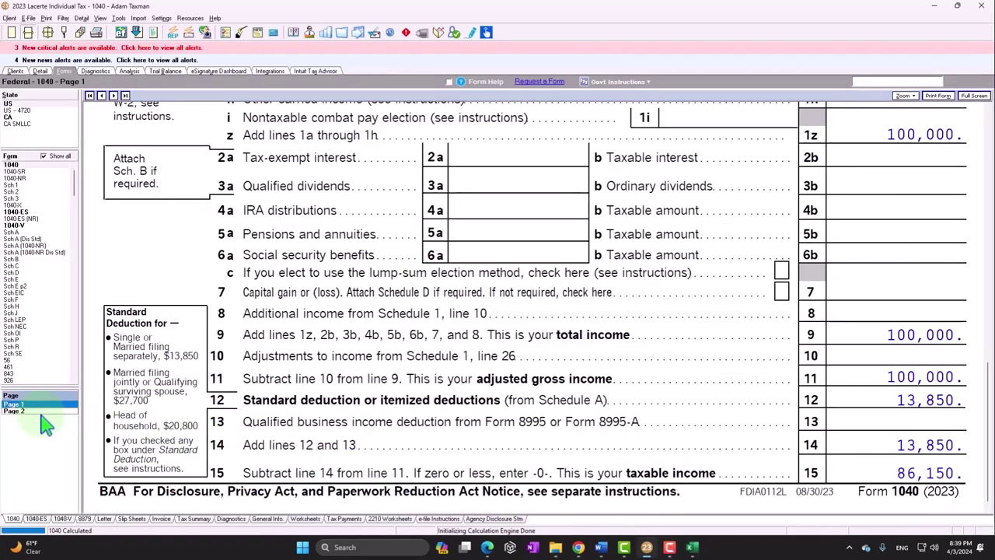
click(16, 410)
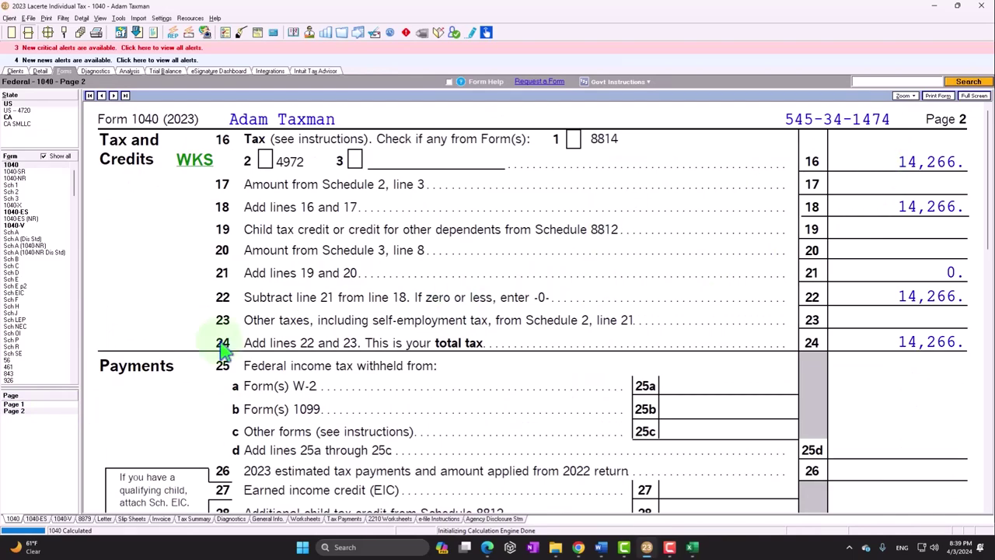
click(28, 406)
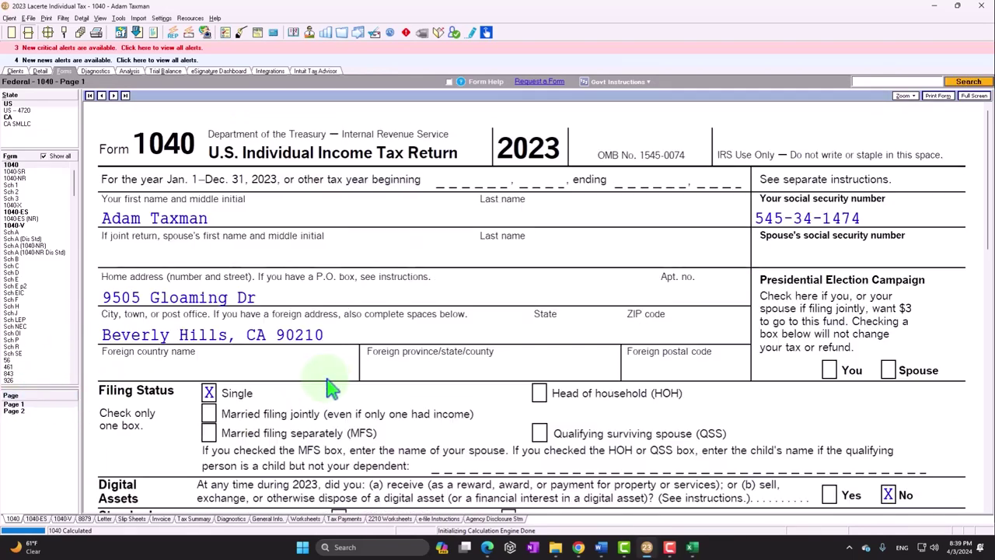
scroll(328, 381, down, 5)
scroll(328, 381, down, 4)
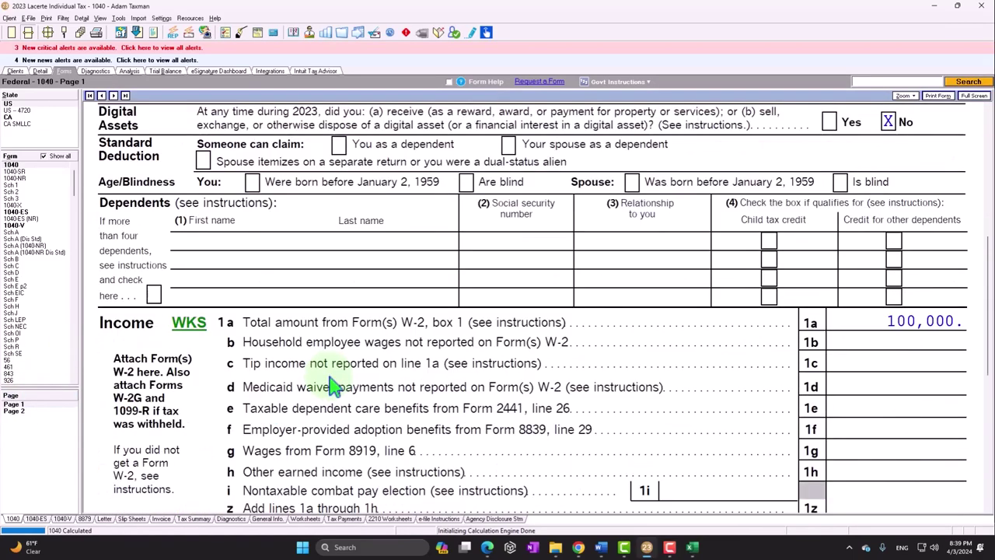
scroll(329, 384, down, 1)
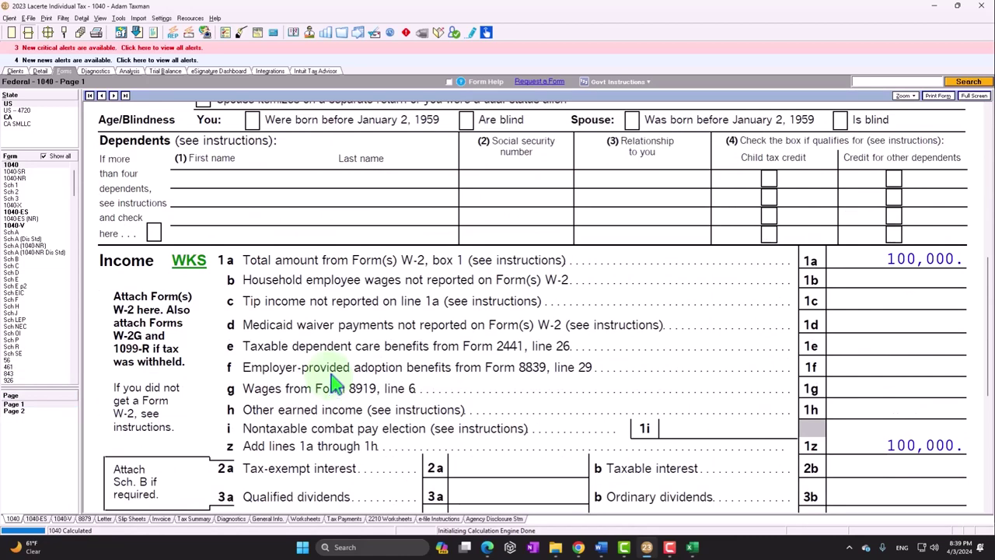
scroll(331, 381, down, 2)
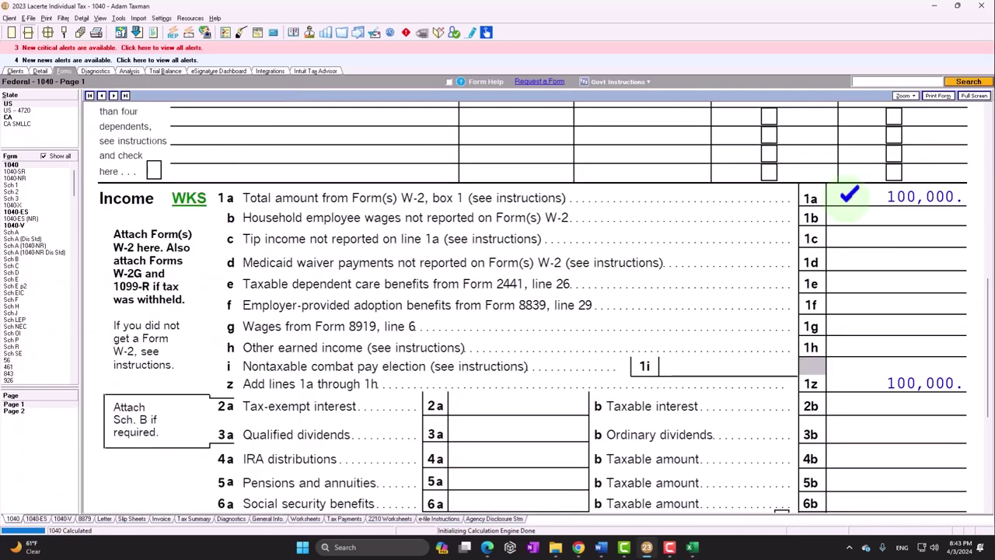
Step: Display Schedule C page 1, showing Cash method and material participation Yes
click(24, 267)
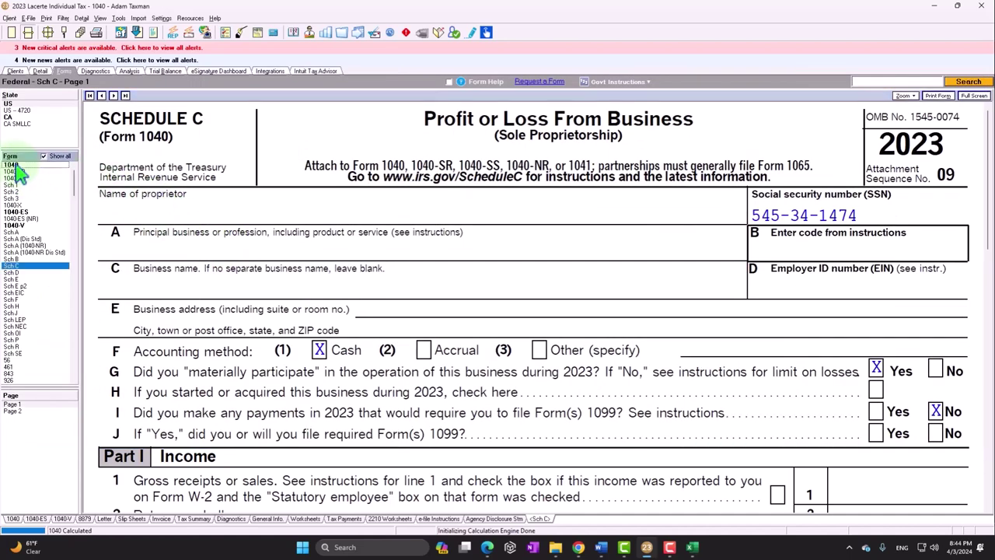
Step: Return to Form 1040 page 1 and review the 100,000 wages on lines 1a and 1z
click(12, 165)
scroll(444, 308, down, 6)
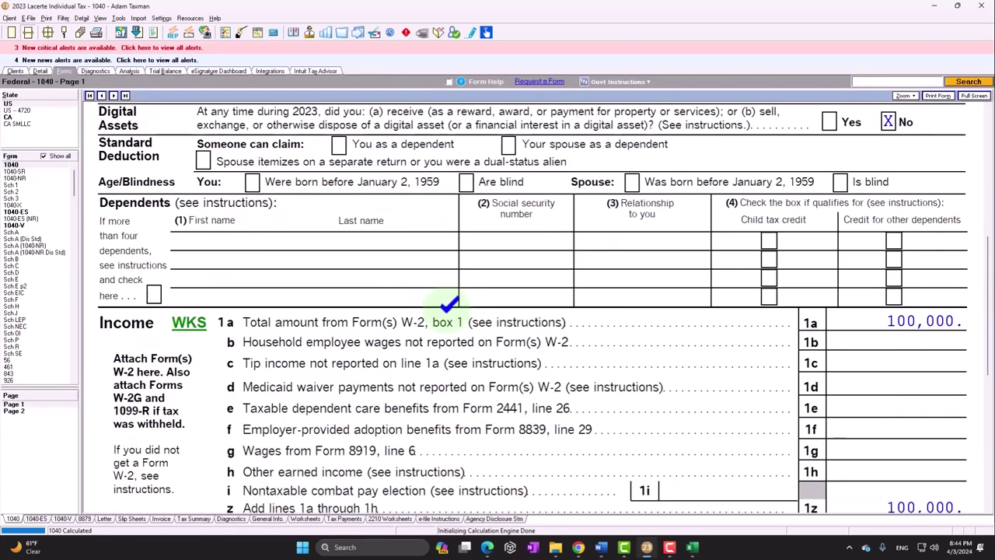
scroll(449, 303, down, 4)
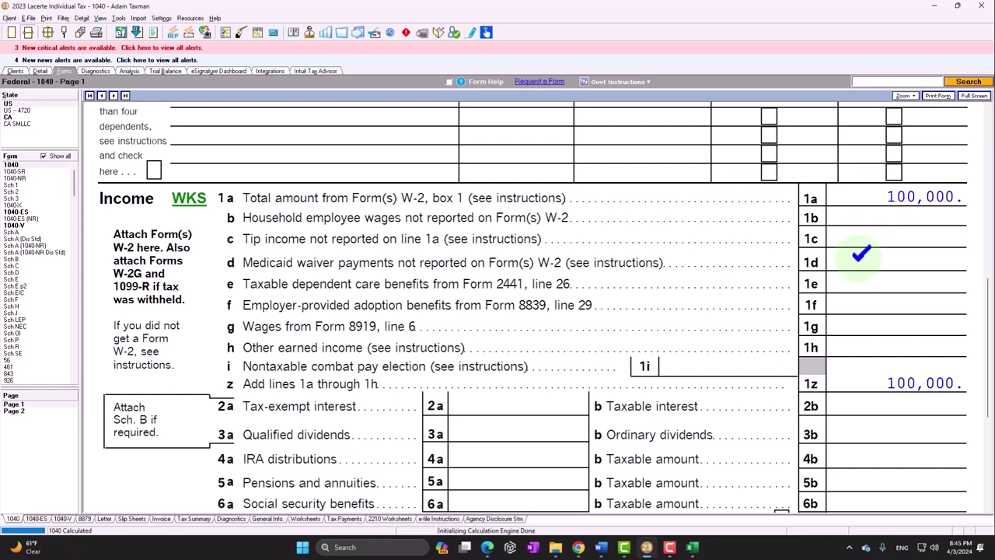
scroll(860, 254, down, 2)
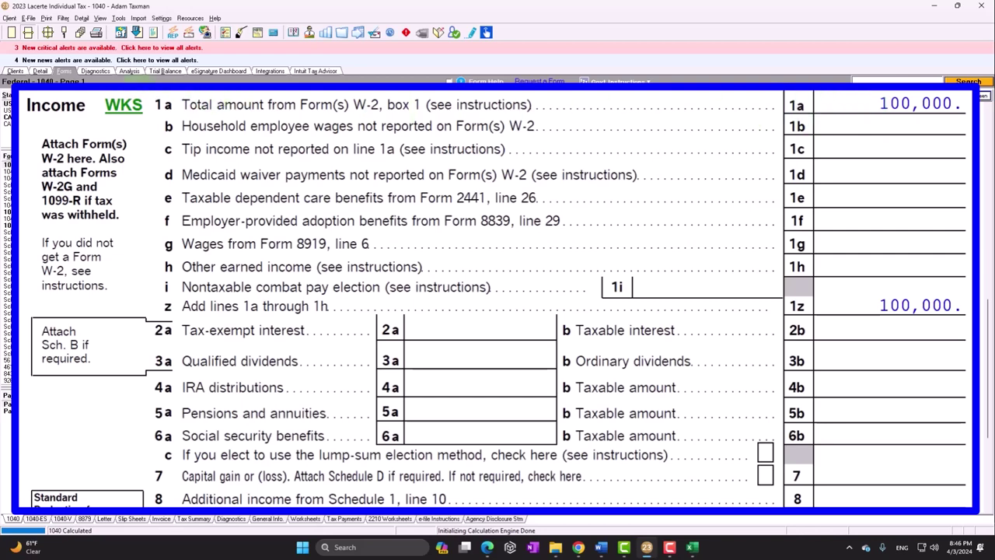
Step: Delete the existing W-2 entry from the Wages, Salaries, Tips input screen
click(38, 73)
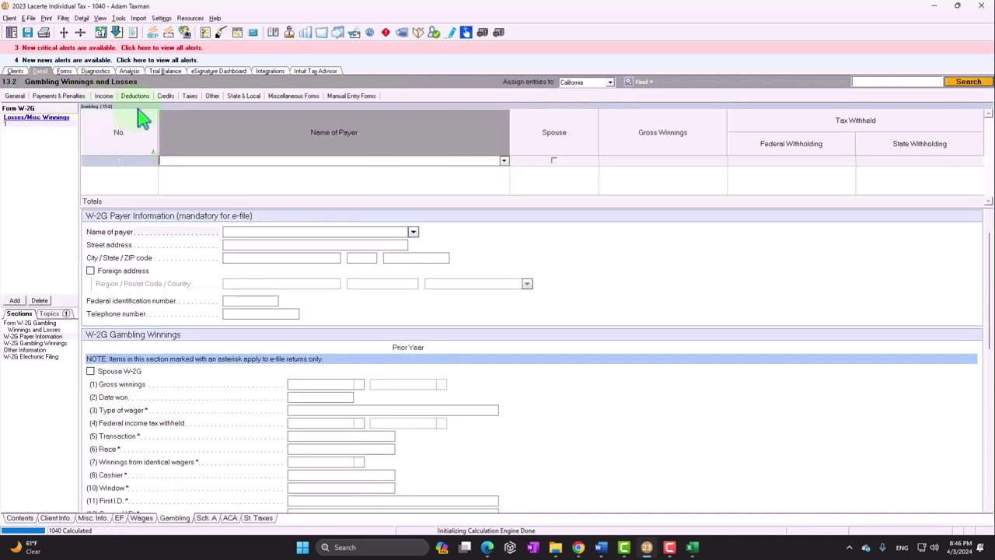
click(106, 97)
click(124, 107)
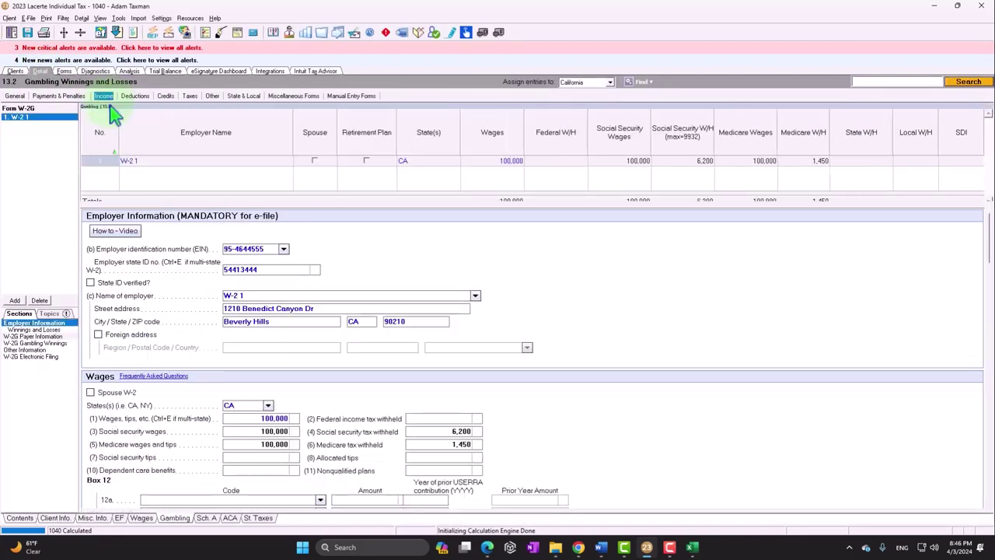
click(40, 300)
click(591, 413)
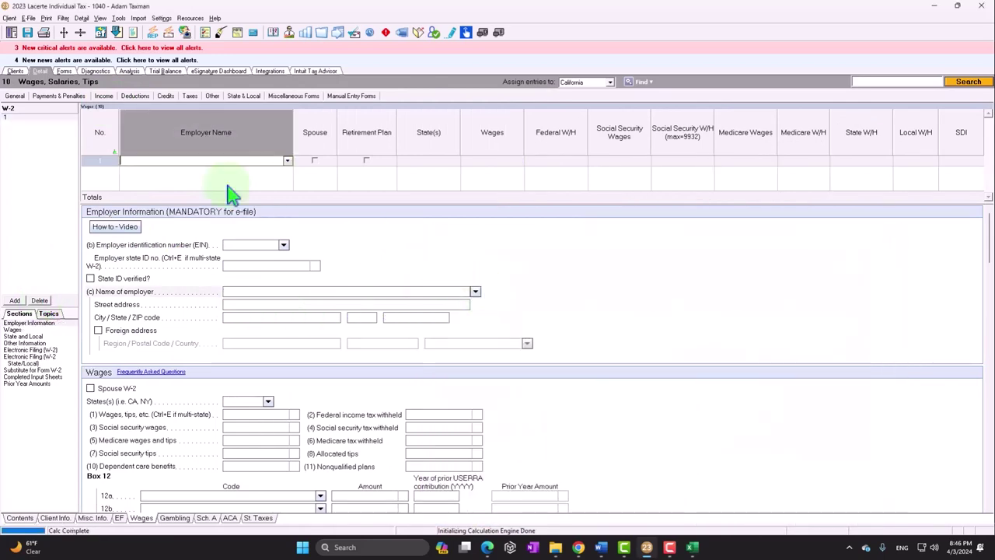
Step: Enter 120,000 gross receipts on the Business Income (Sch. C) input screen
click(103, 95)
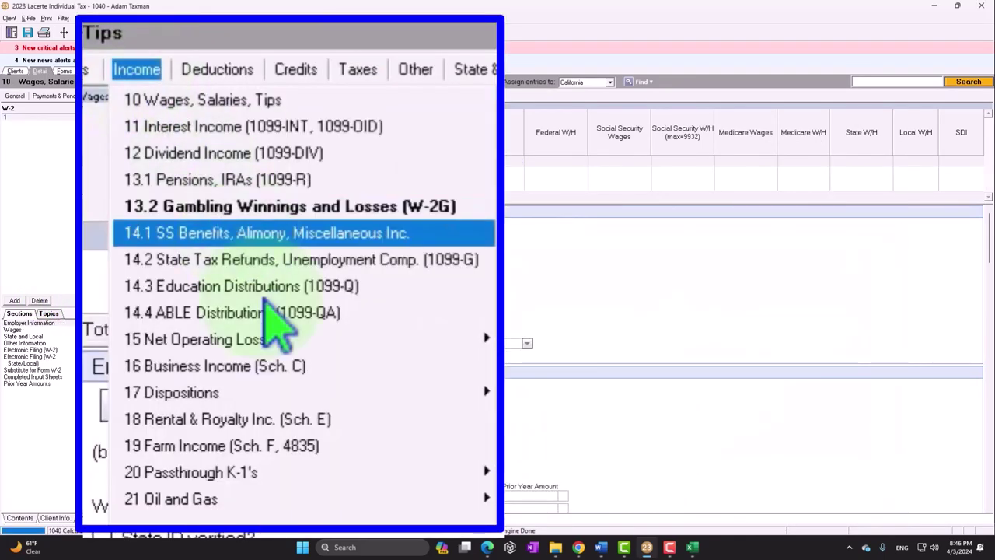
key(Escape)
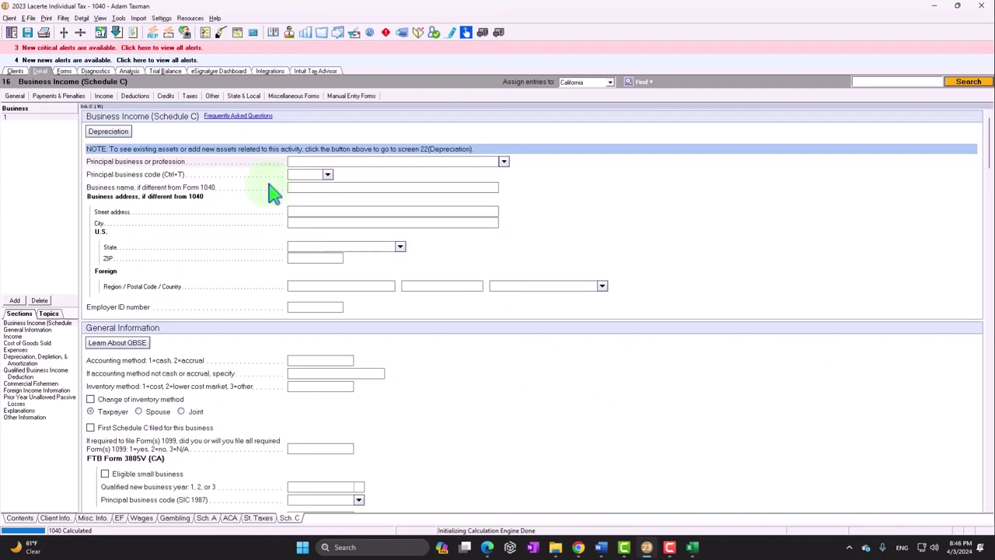
scroll(271, 194, down, 3)
scroll(271, 194, down, 7)
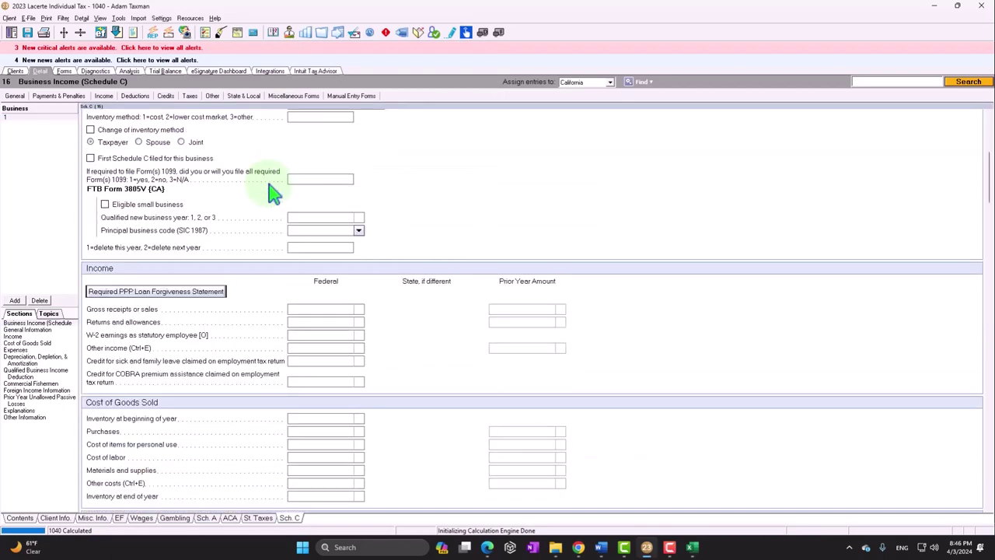
click(598, 171)
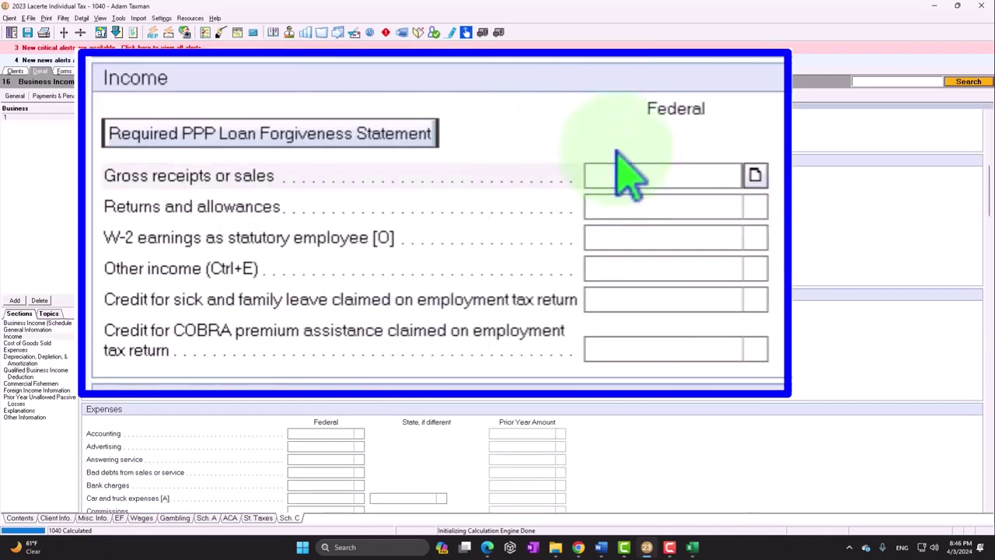
text(120000)
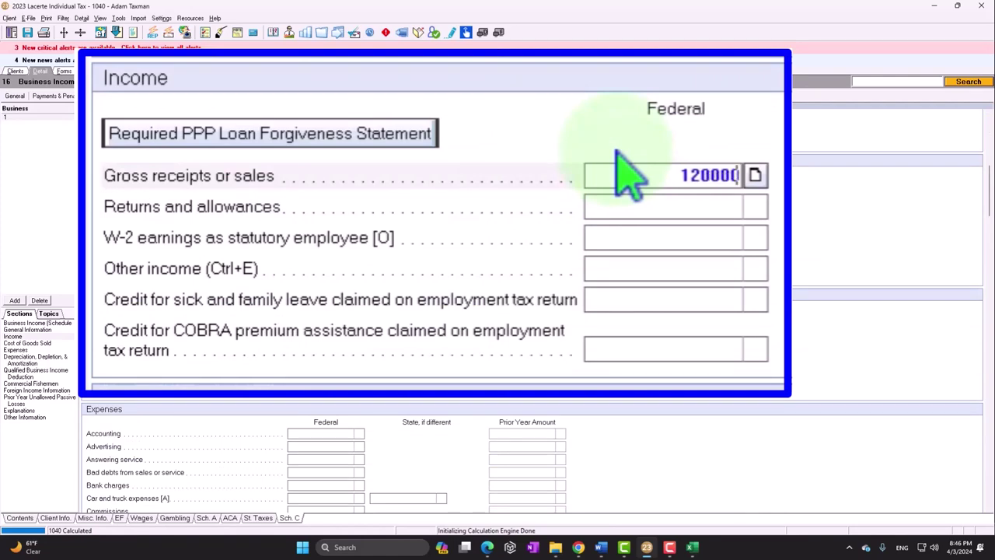
key(Return)
Step: Enter the 20,000 advertising expense and return to the forms view
scroll(311, 262, down, 5)
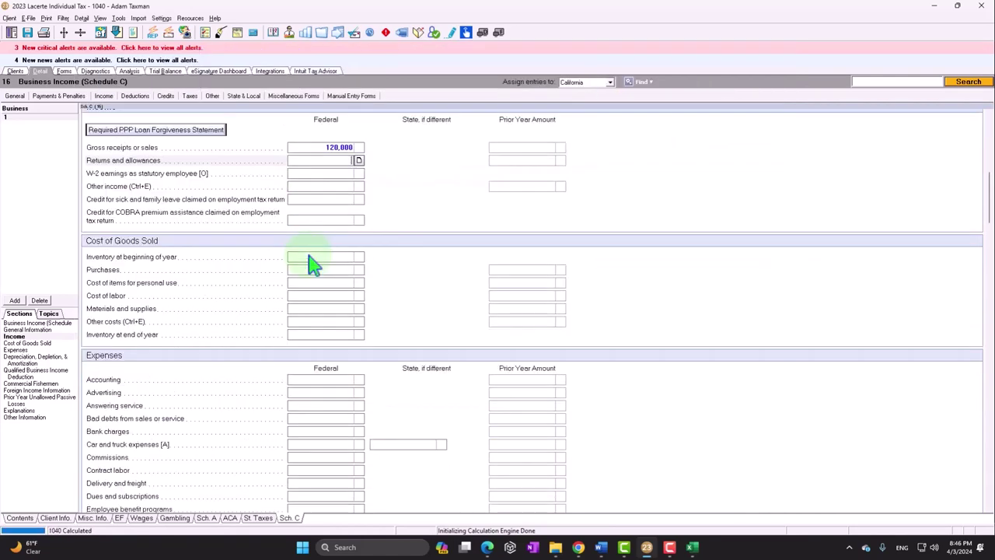
click(589, 149)
text(20000)
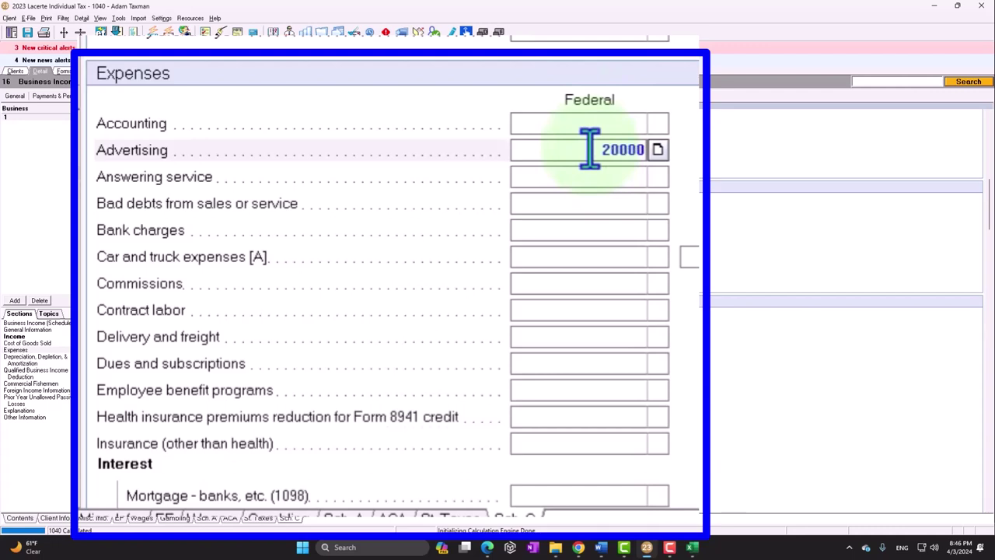
key(Return)
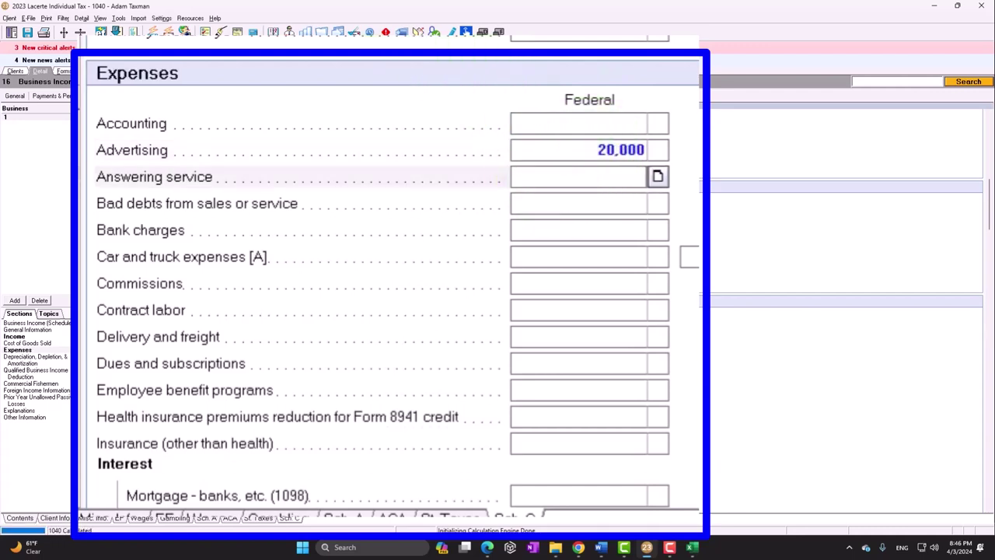
click(64, 71)
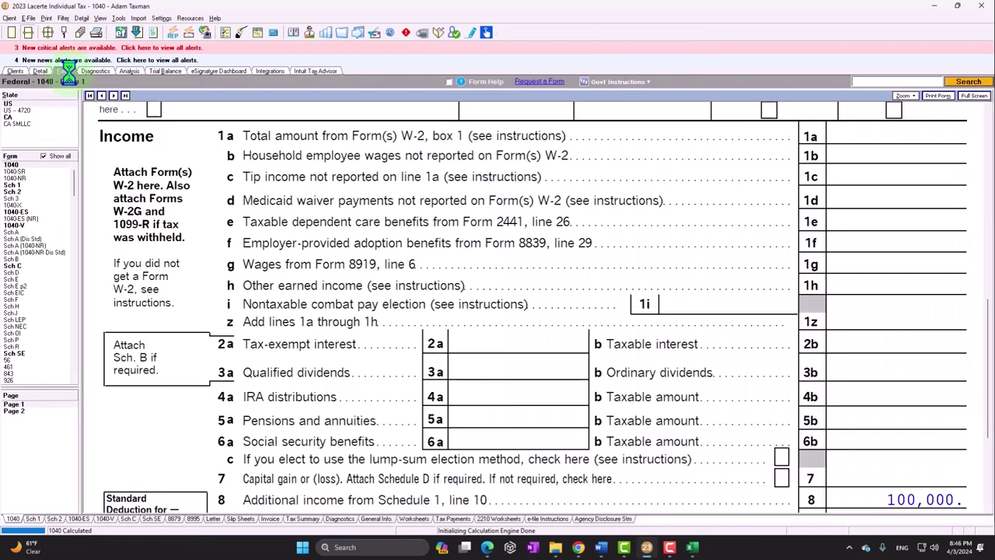
Step: Check Schedule C: 120,000 gross income, 20,000 total expenses, 100,000 tentative profit, then back to Form 1040
click(23, 267)
scroll(462, 300, down, 3)
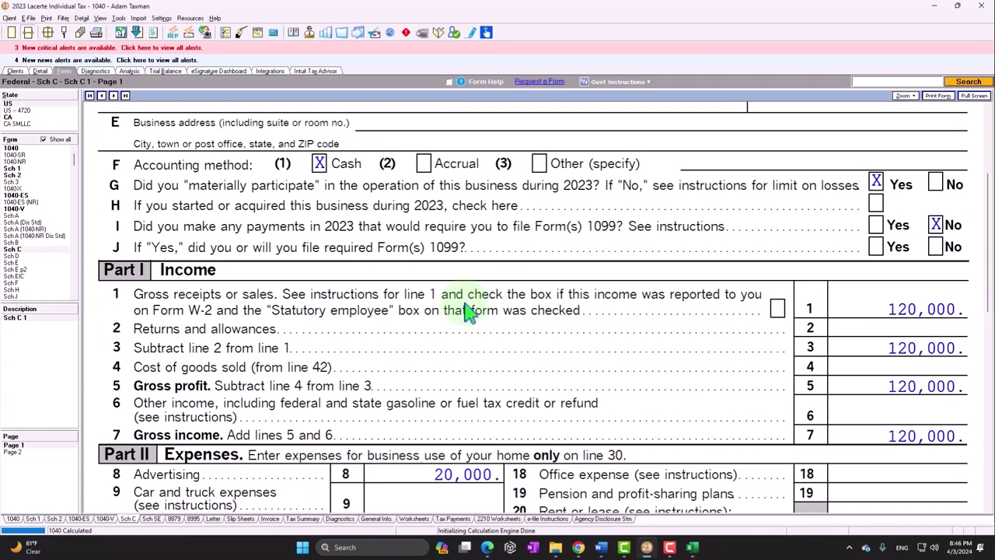
scroll(466, 310, down, 1)
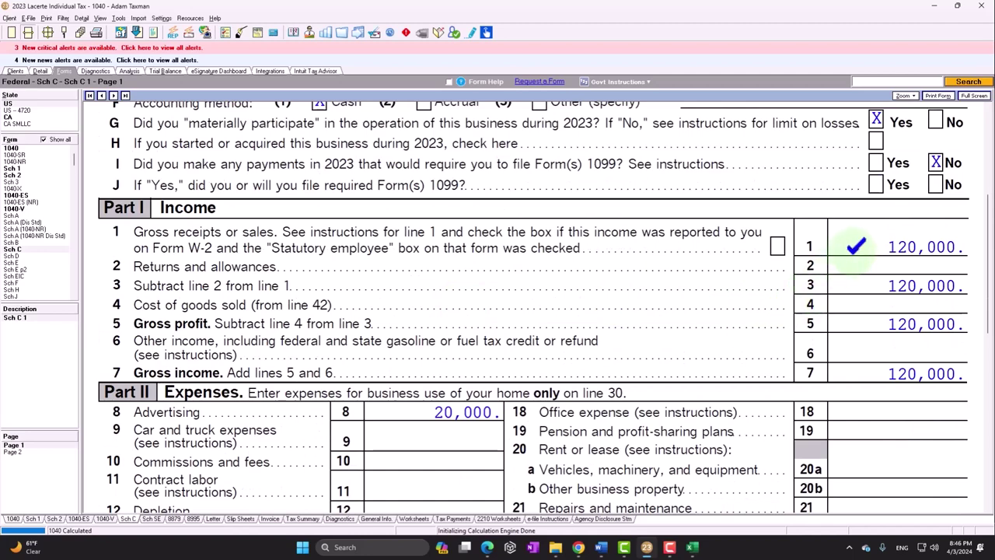
scroll(855, 246, down, 2)
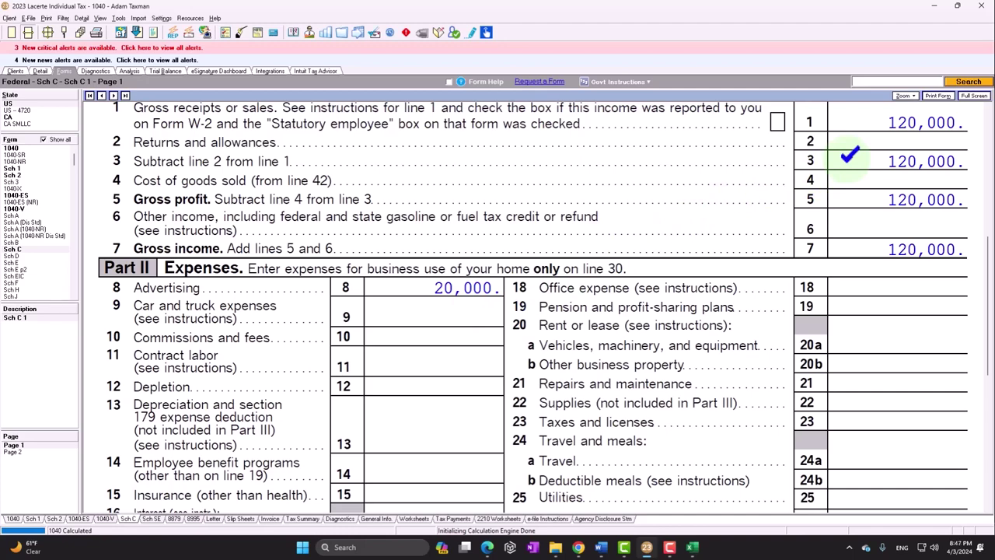
scroll(840, 234, down, 3)
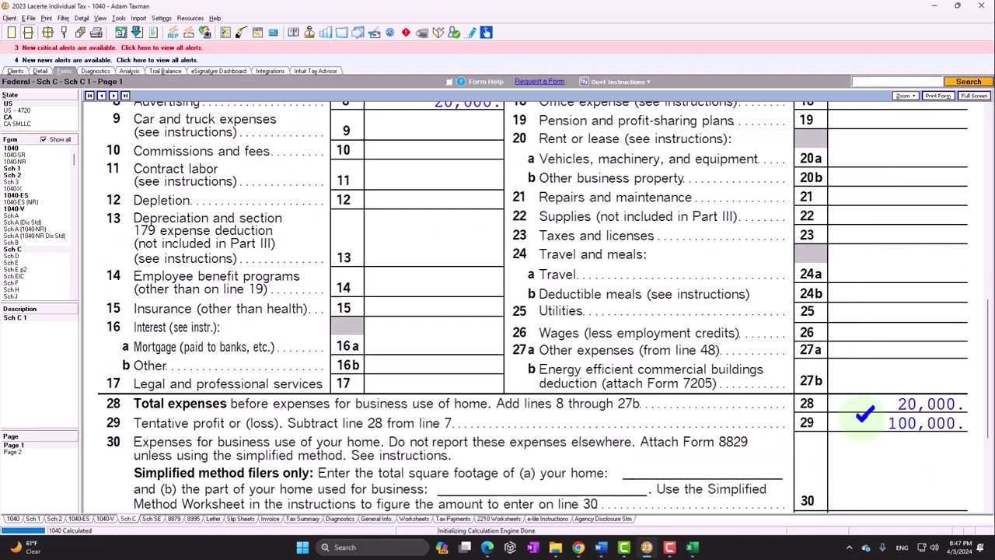
scroll(799, 411, up, 2)
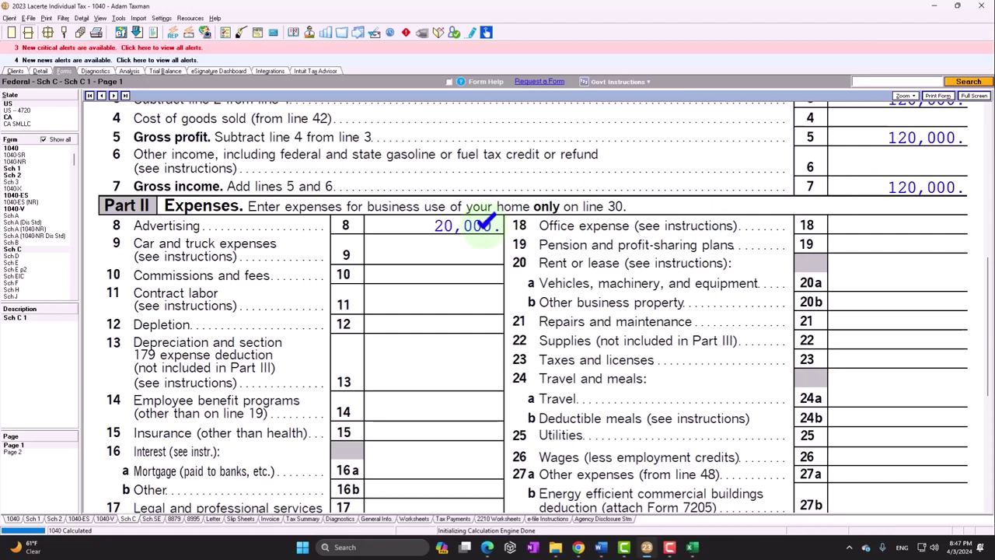
scroll(496, 265, down, 2)
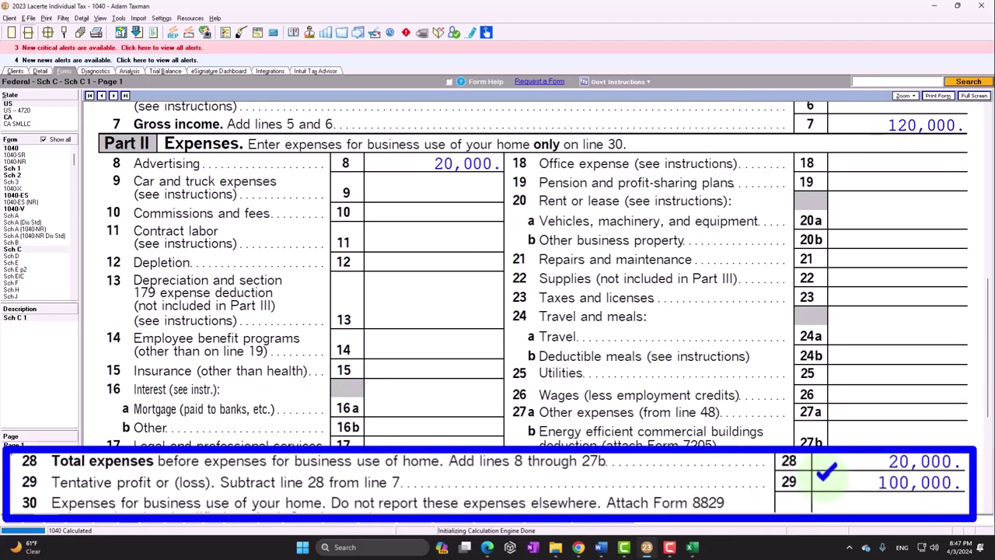
click(23, 142)
Step: Confirm Form 1040 shows 100,000 total income and 92,935 AGI, then display Schedule A
scroll(644, 366, down, 5)
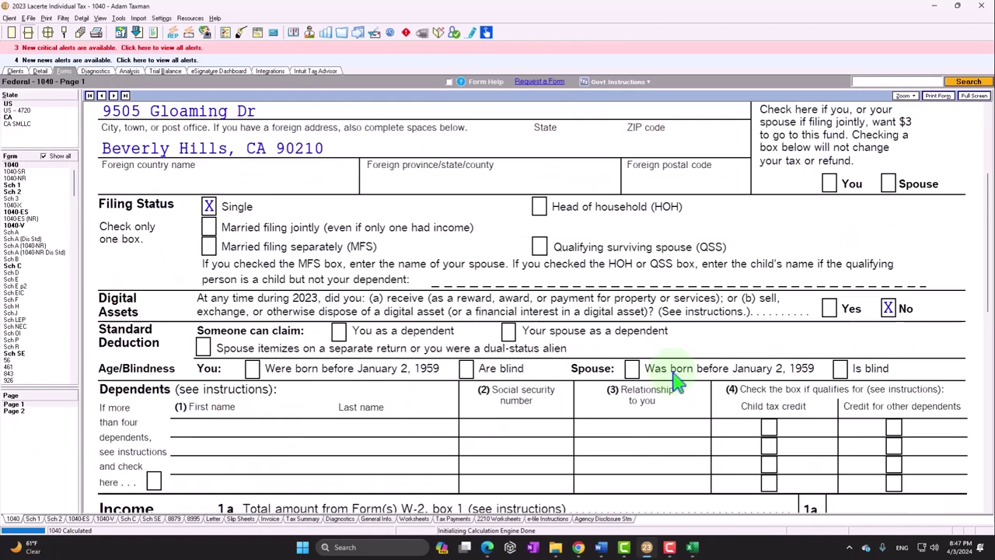
scroll(669, 379, down, 5)
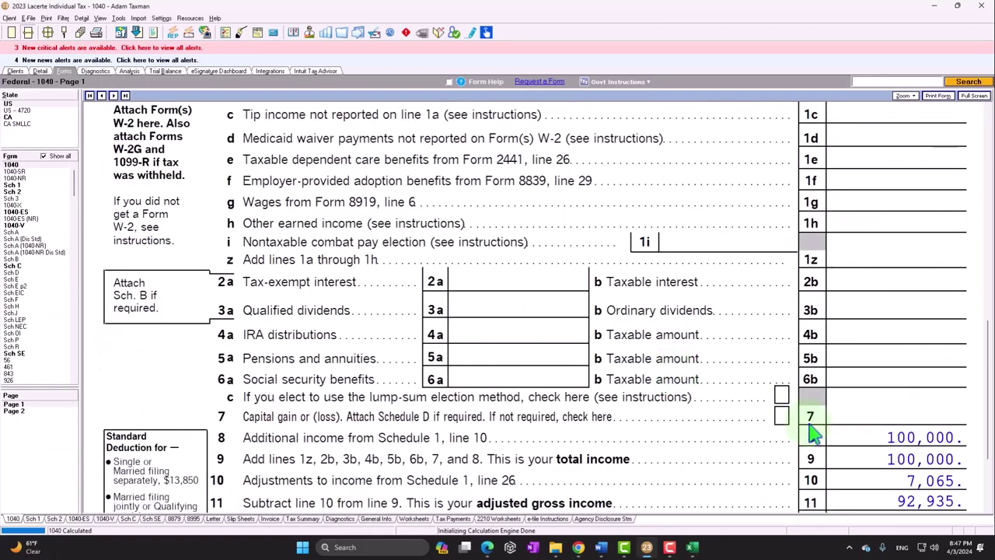
scroll(874, 426, up, 3)
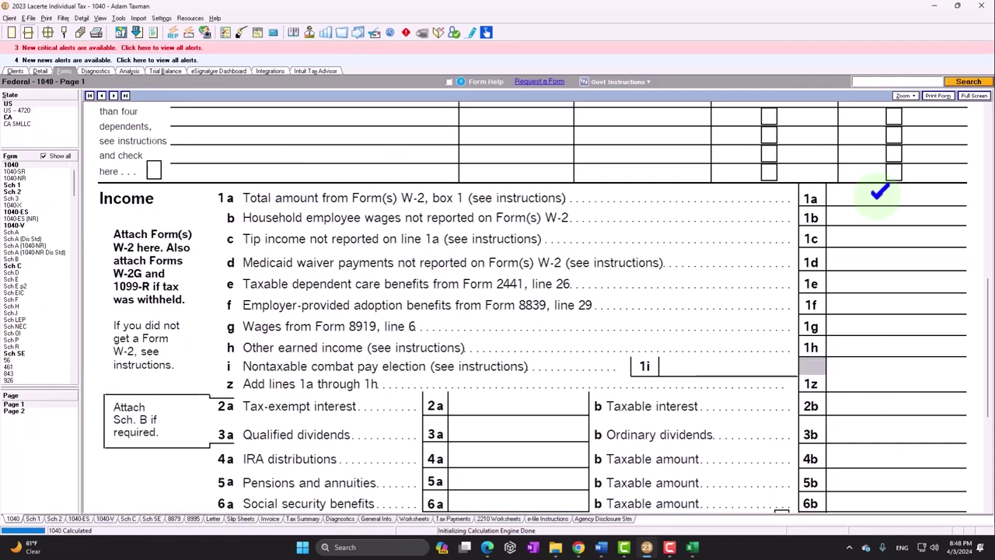
click(25, 235)
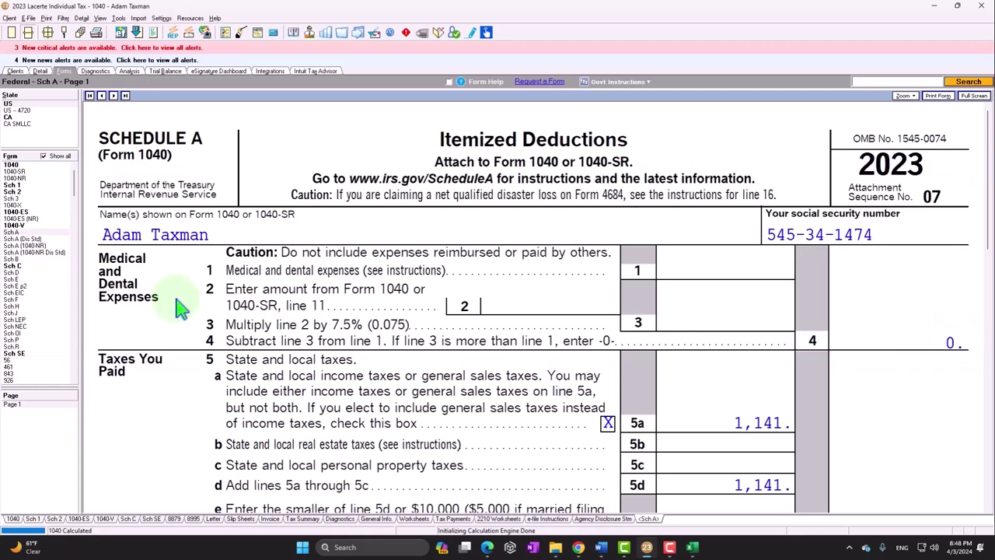
scroll(177, 307, down, 2)
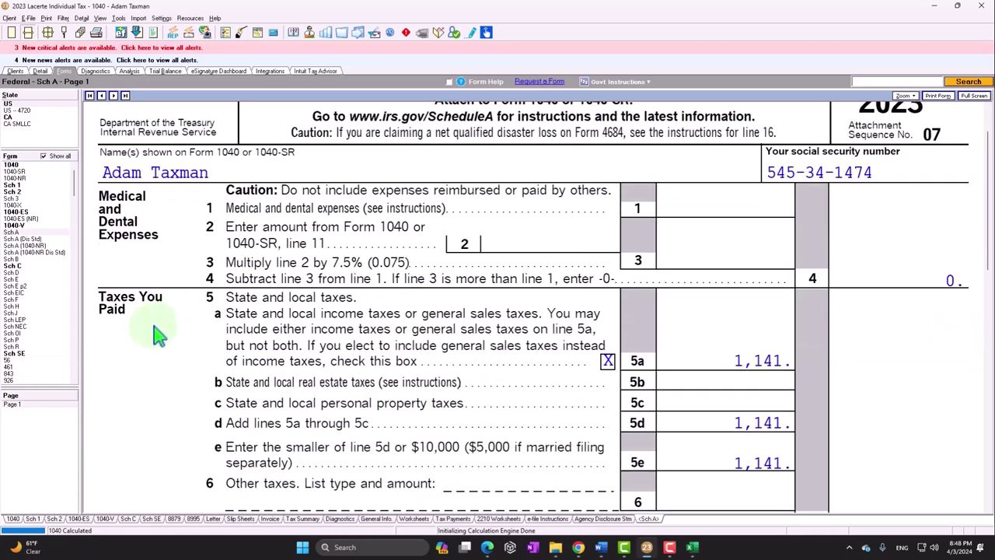
scroll(156, 332, down, 3)
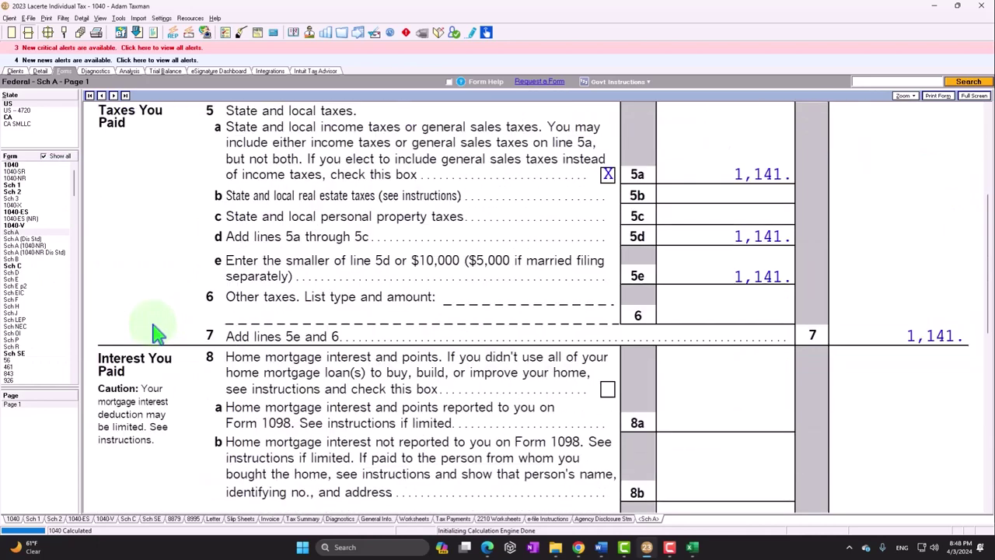
scroll(155, 333, down, 2)
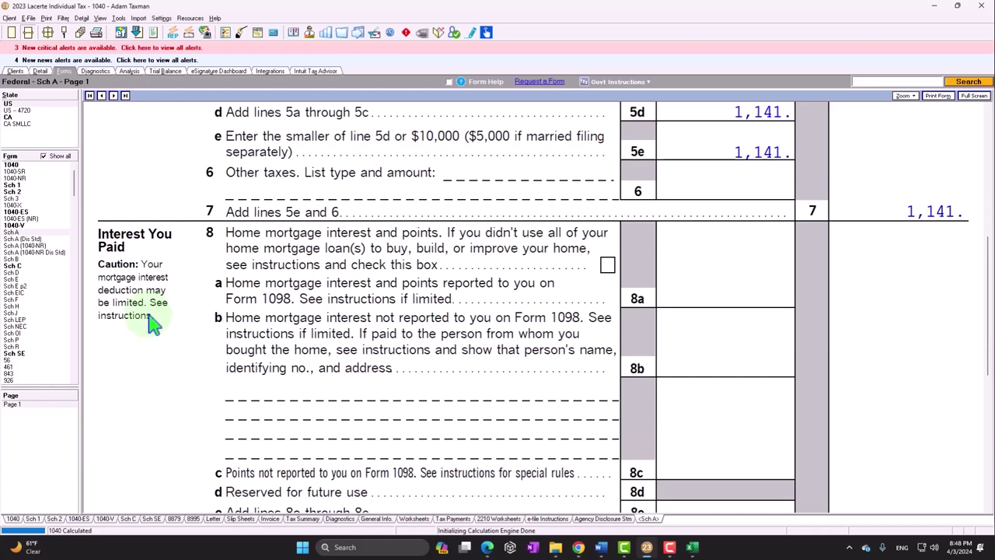
scroll(154, 322, down, 2)
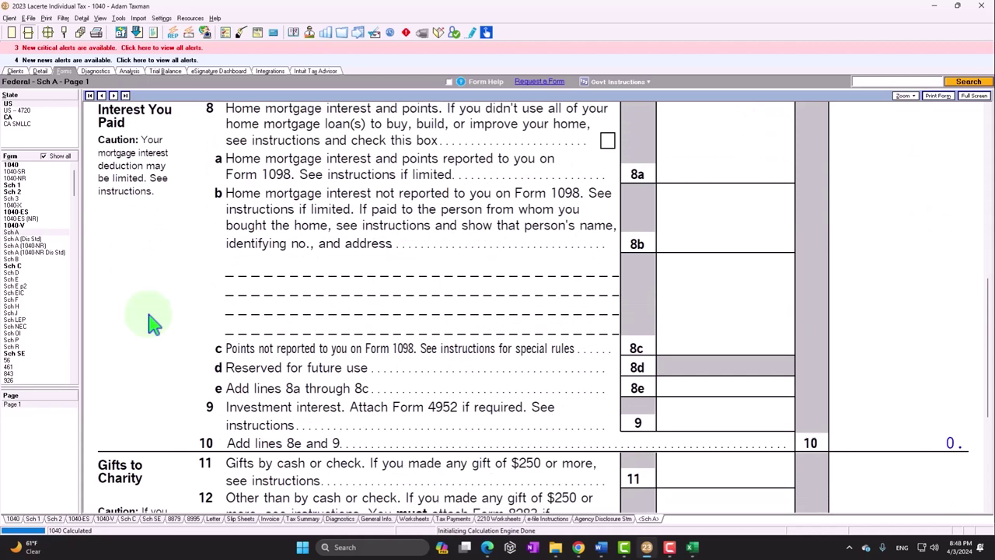
scroll(154, 323, down, 1)
scroll(151, 323, down, 1)
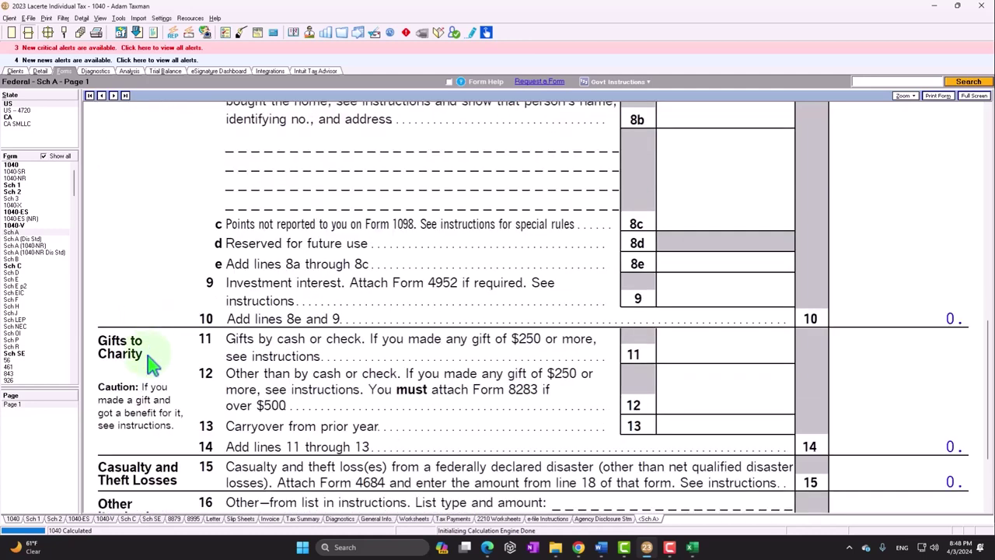
Step: Recheck Schedule C's 120,000 gross receipts on line 1 and 20,000 advertising on line 8
click(31, 265)
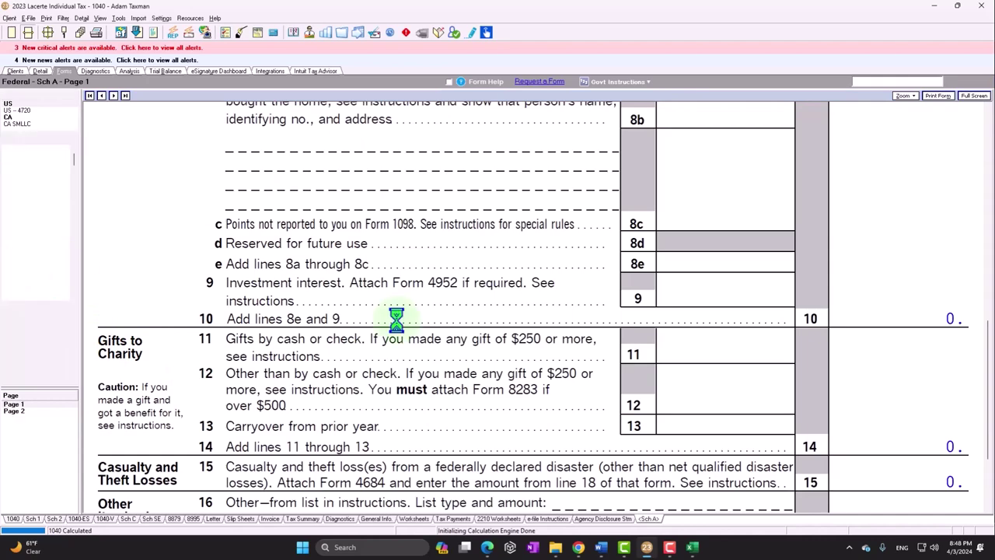
scroll(475, 347, down, 5)
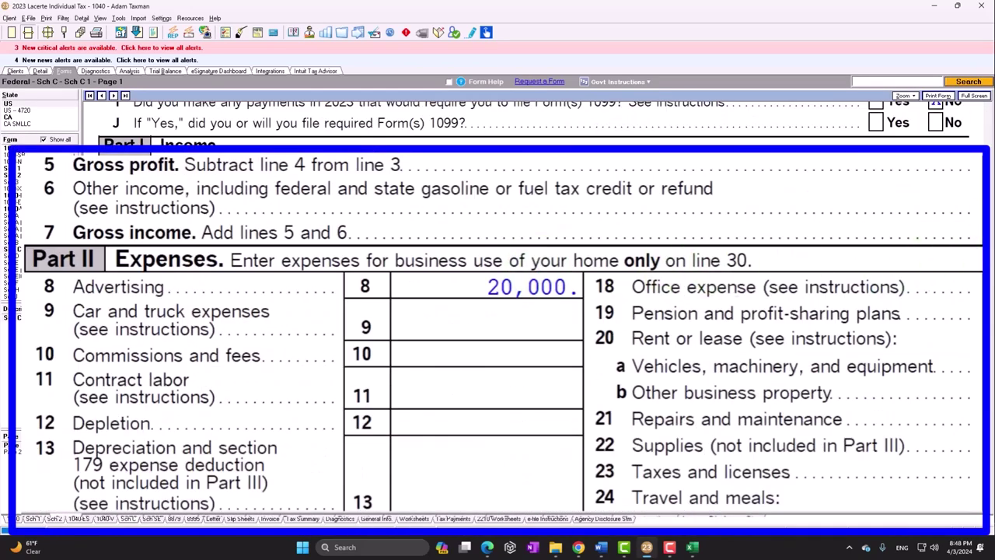
scroll(772, 222, down, 1)
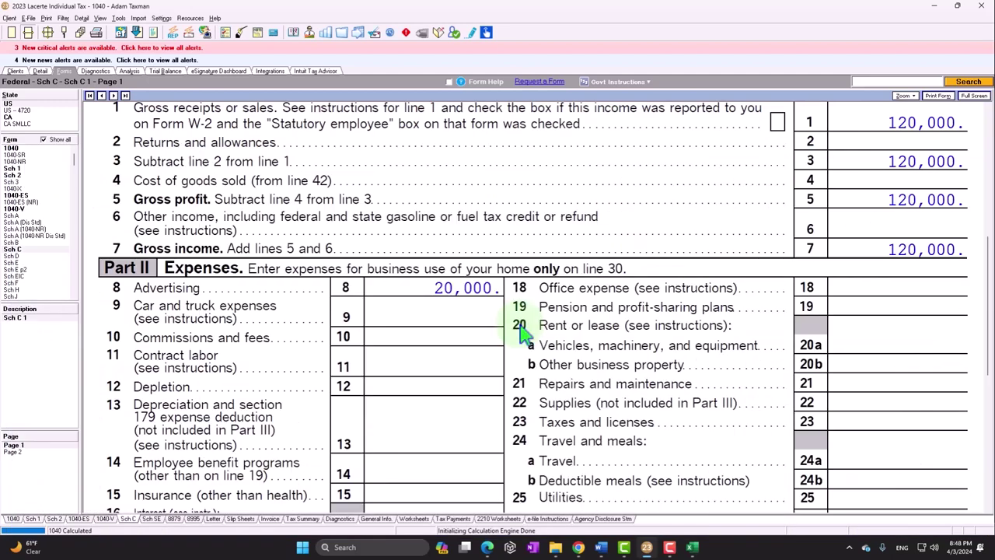
scroll(525, 333, up, 1)
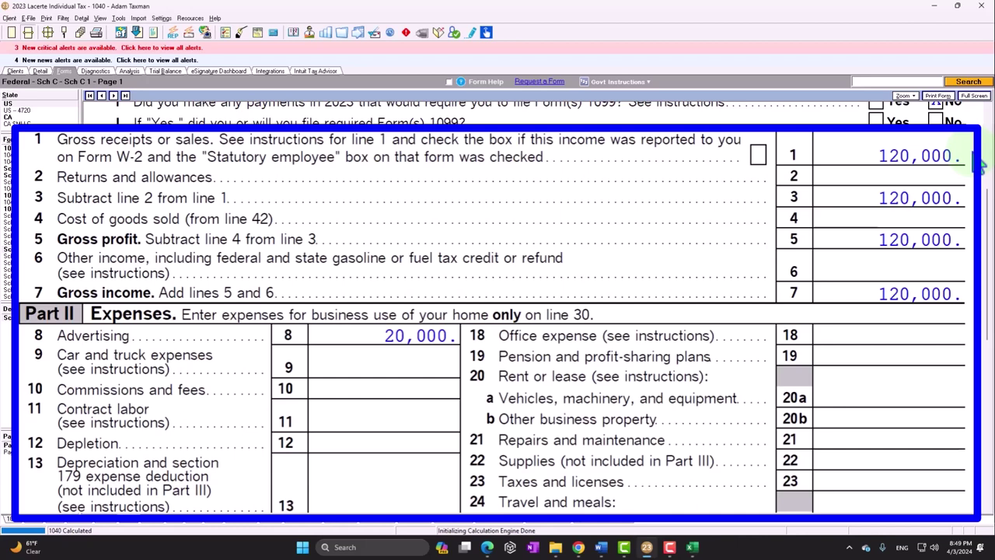
drag(923, 160, 941, 154)
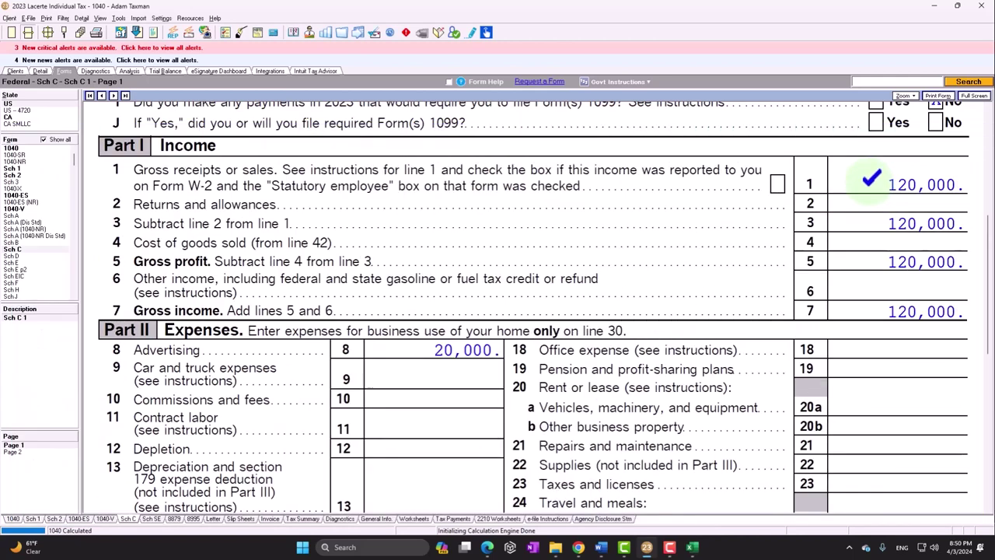
scroll(529, 311, down, 2)
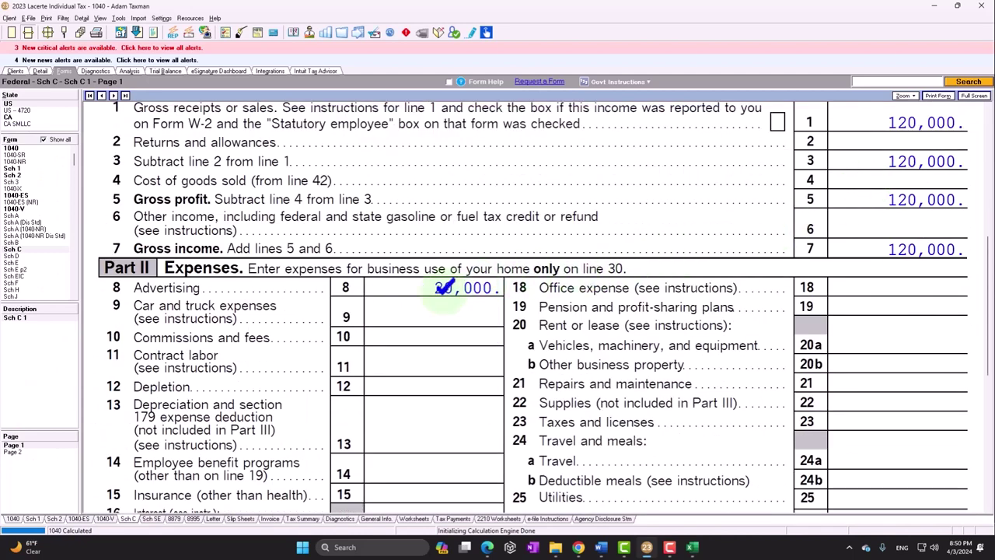
scroll(445, 287, down, 2)
scroll(444, 287, down, 2)
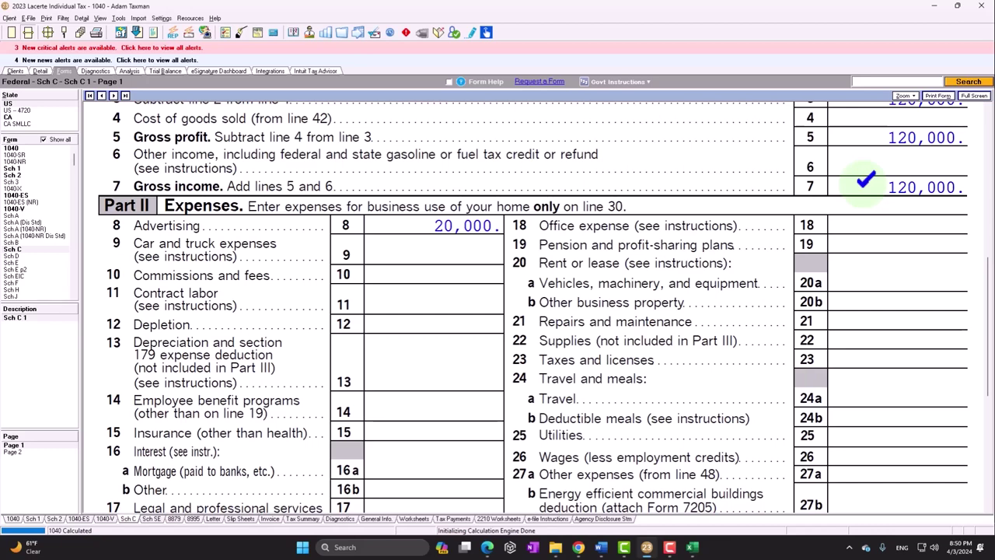
scroll(865, 181, down, 2)
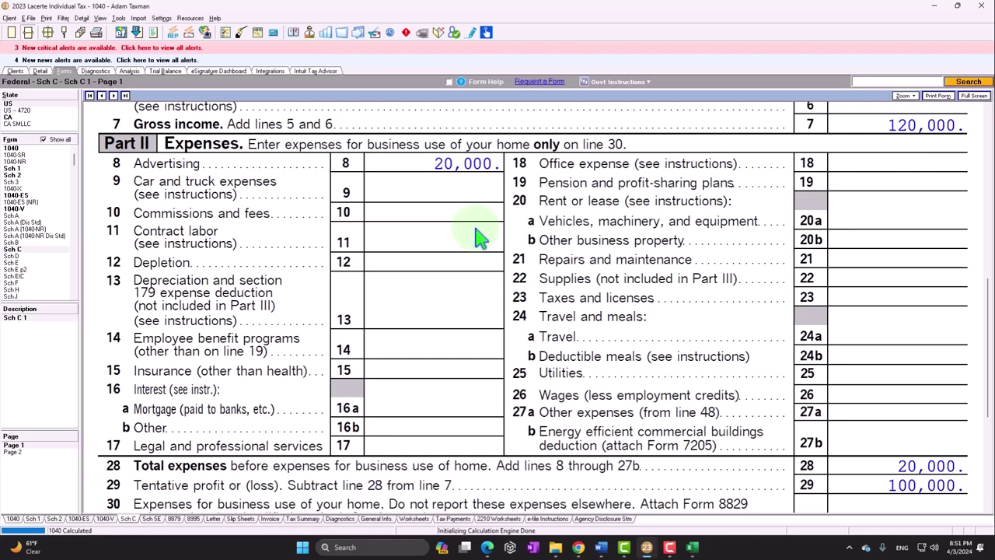
scroll(482, 268, down, 2)
scroll(739, 425, down, 2)
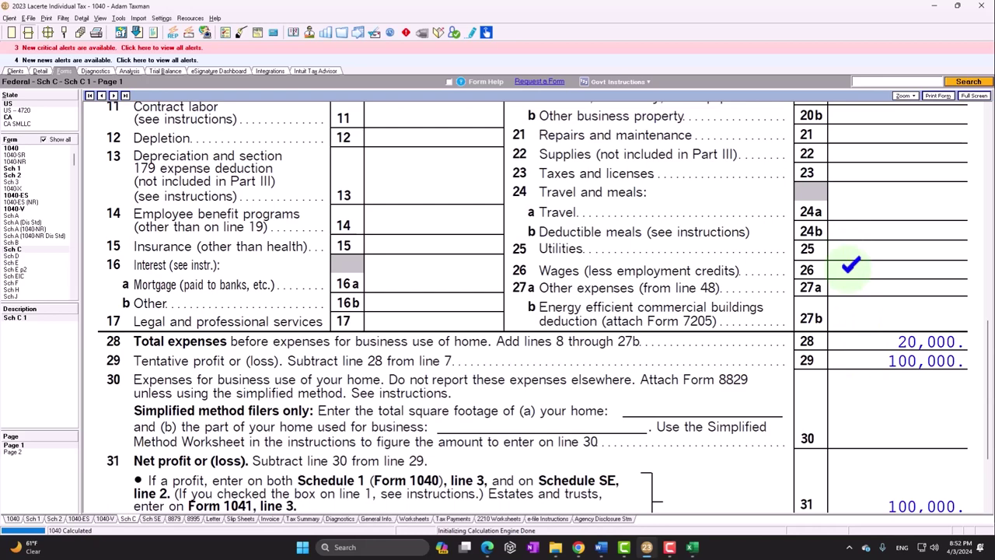
scroll(849, 265, up, 3)
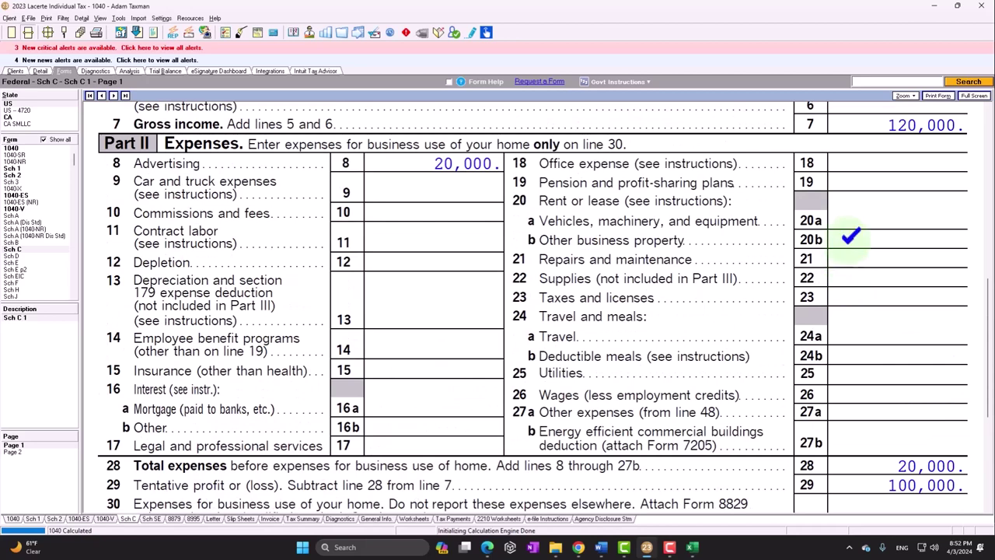
Step: Uncheck Show all and view Schedule 1, with 100,000 business income carried to line 10
click(43, 139)
click(14, 155)
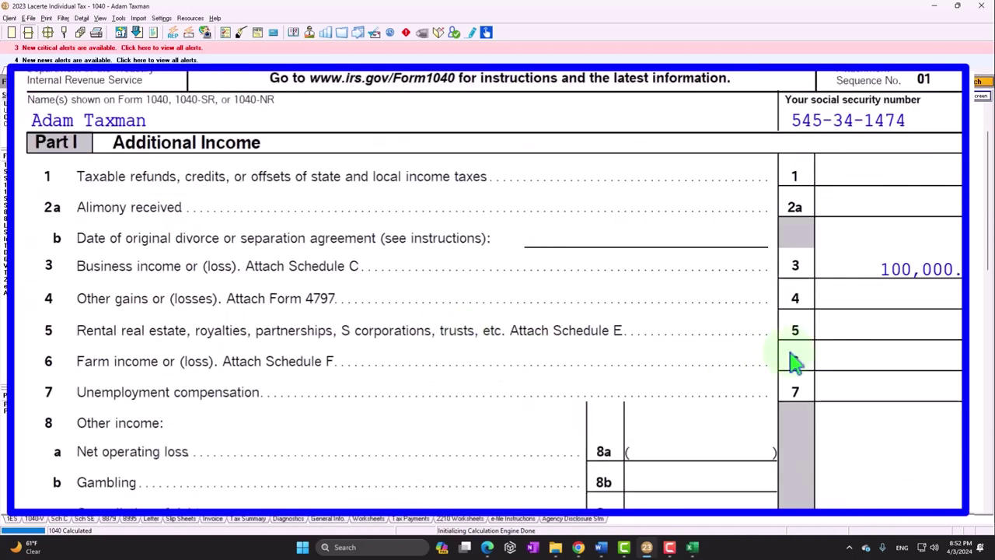
scroll(750, 293, up, 1)
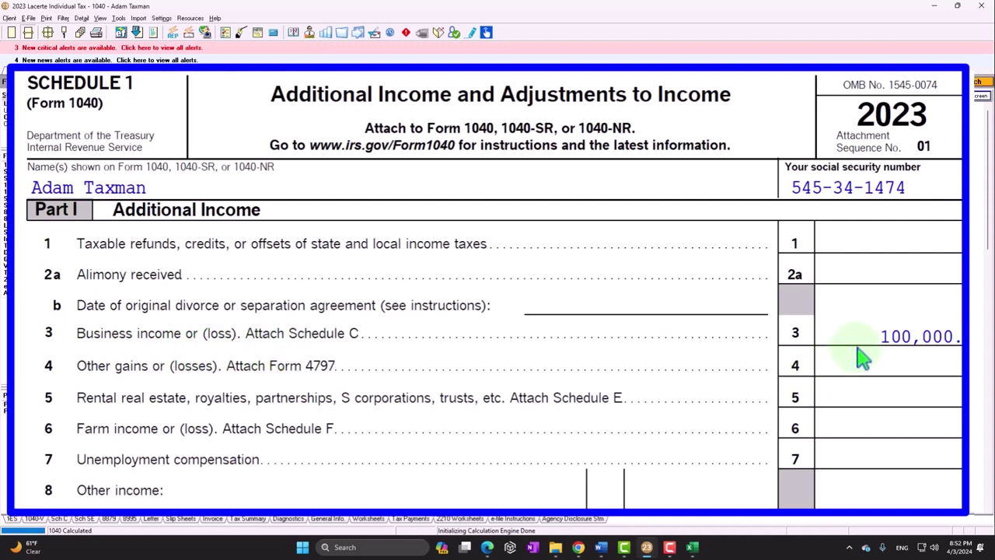
key(Escape)
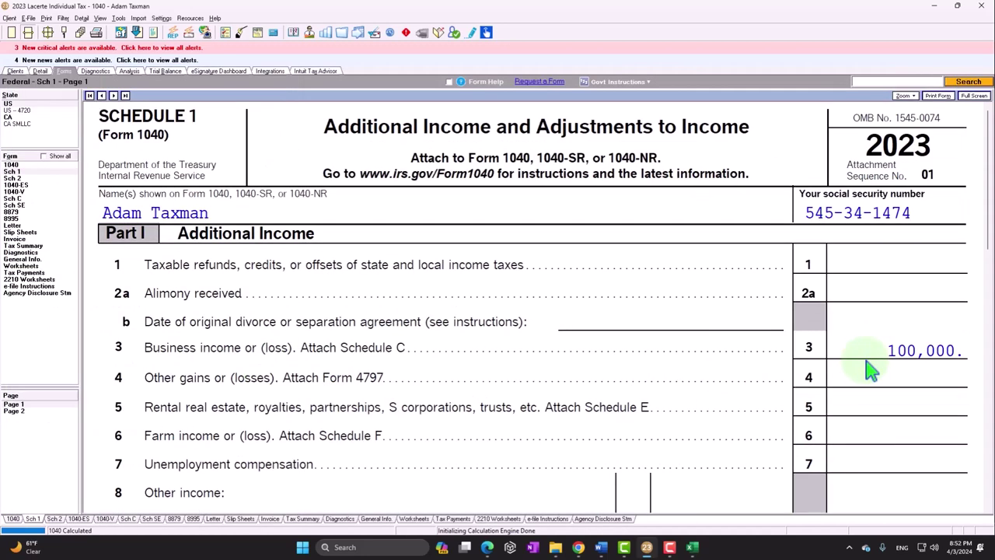
scroll(319, 303, down, 12)
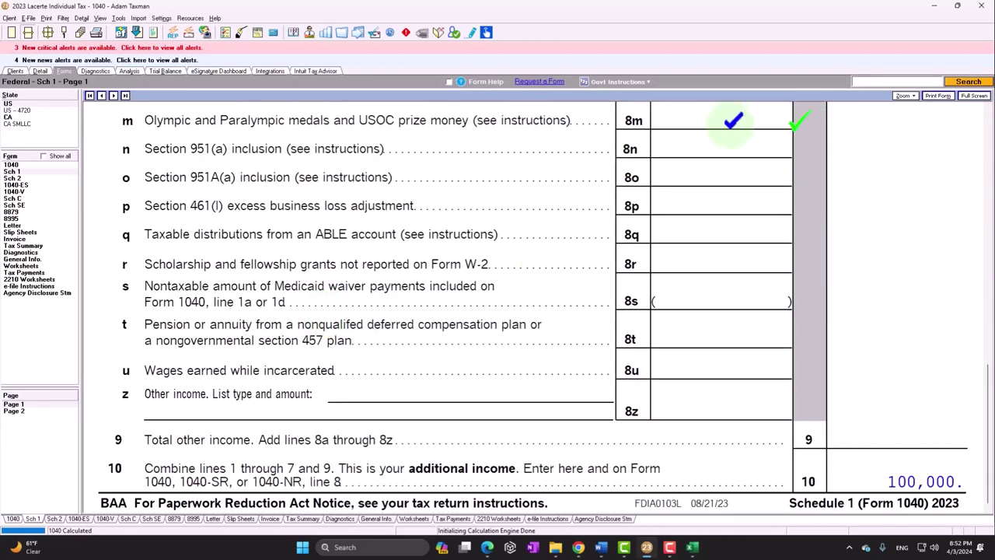
Step: Tick off Form 1040 line 10 adjustments (7,065) and line 13 QBI deduction (15,817)
click(10, 165)
scroll(504, 342, down, 3)
scroll(504, 342, down, 6)
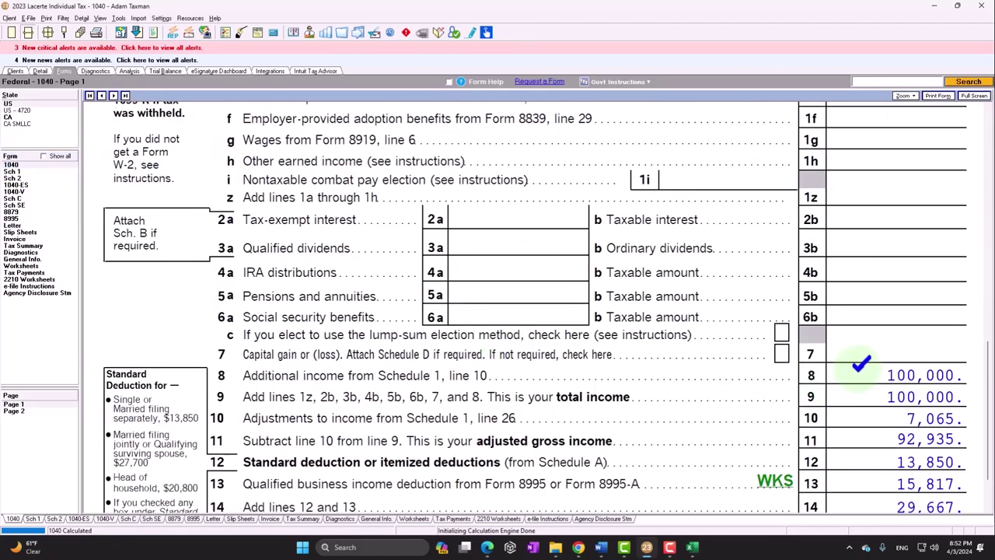
scroll(859, 365, down, 2)
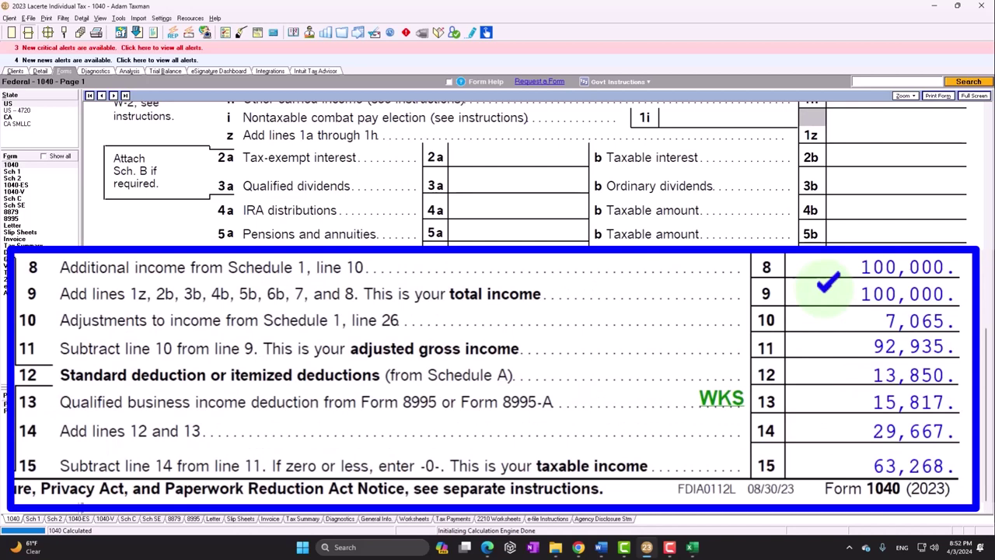
click(838, 312)
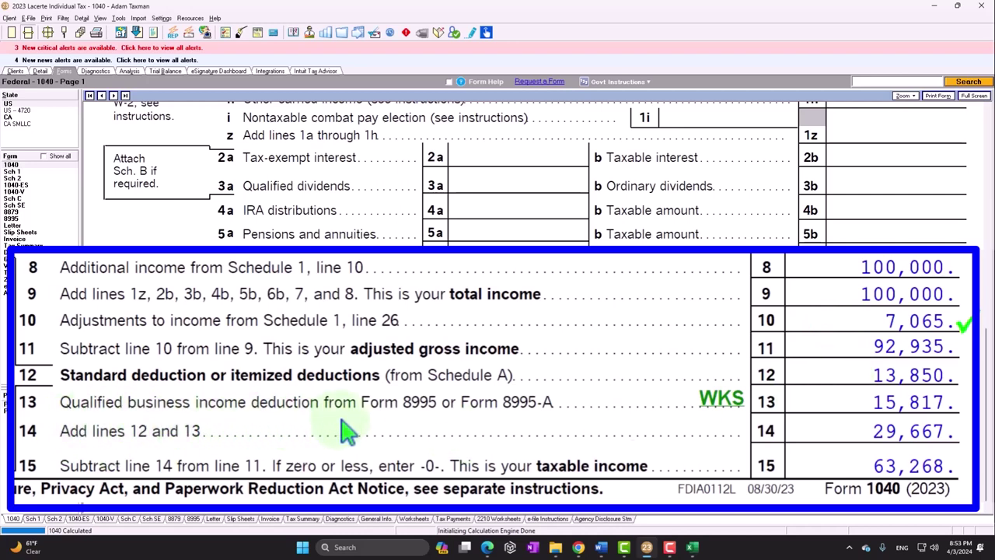
click(824, 395)
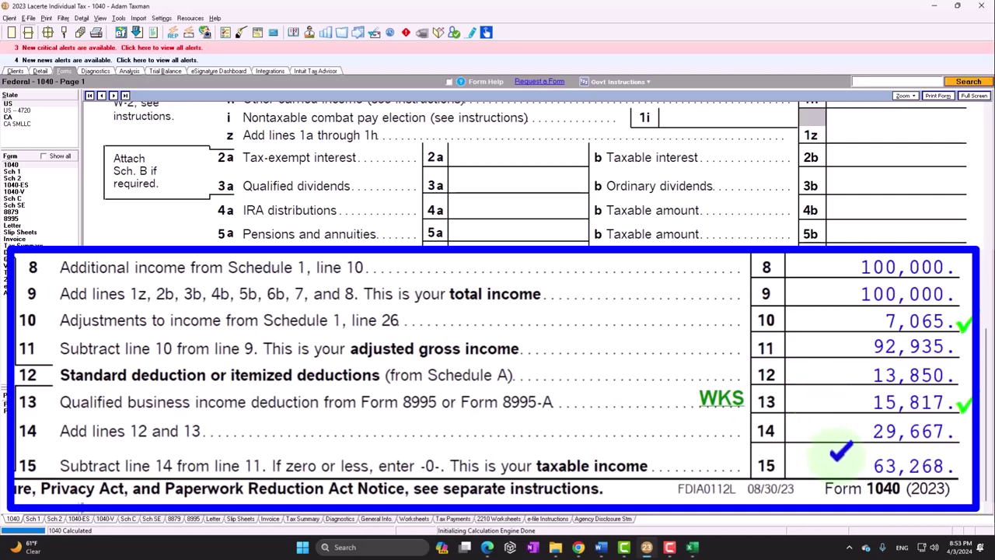
Step: Display Form 1040 page 2 showing 23,357 total tax and compare with the Excel worksheet
click(48, 412)
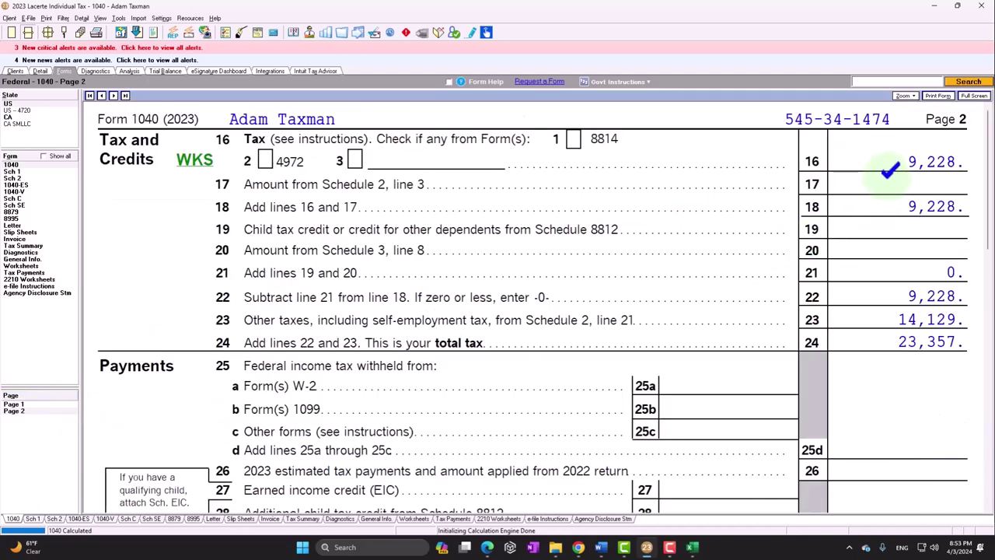
click(691, 547)
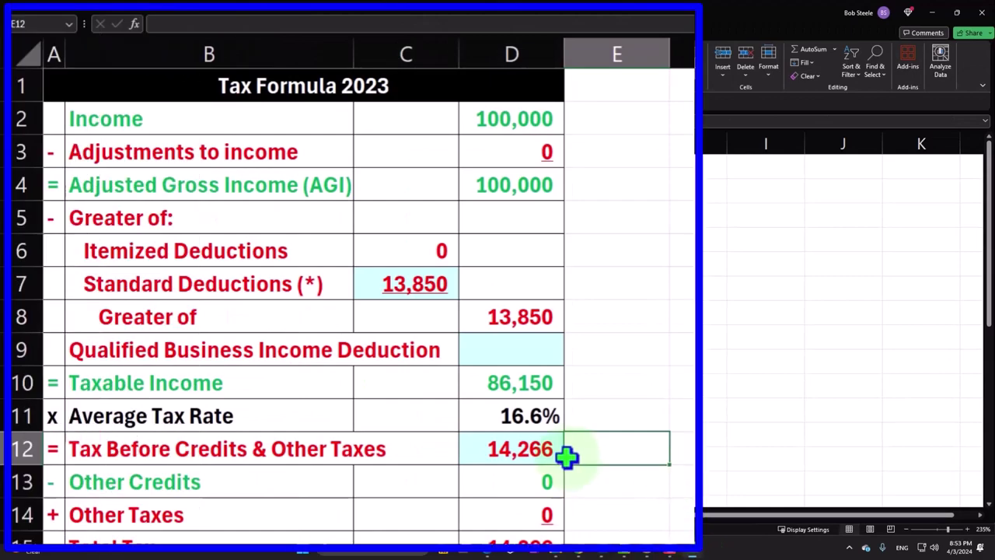
click(930, 18)
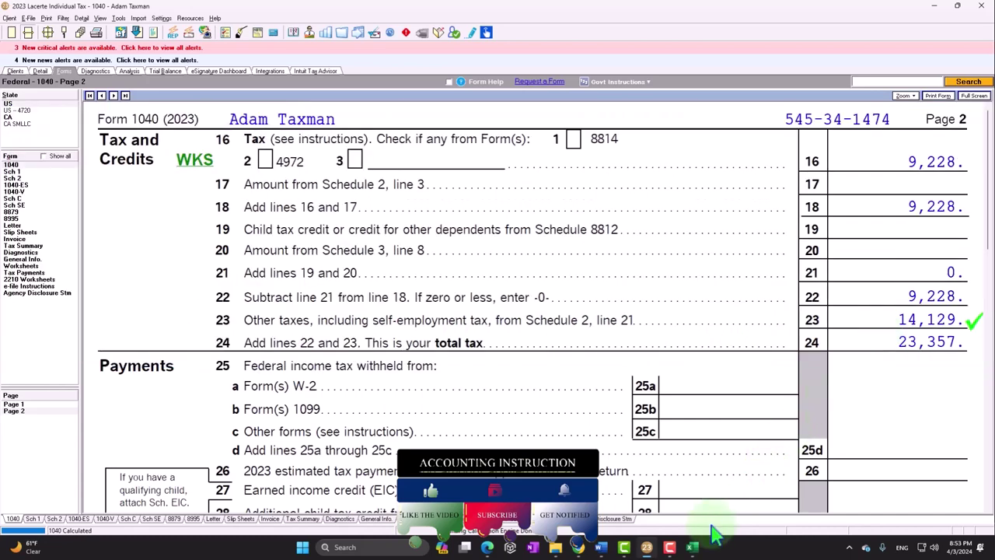
click(692, 546)
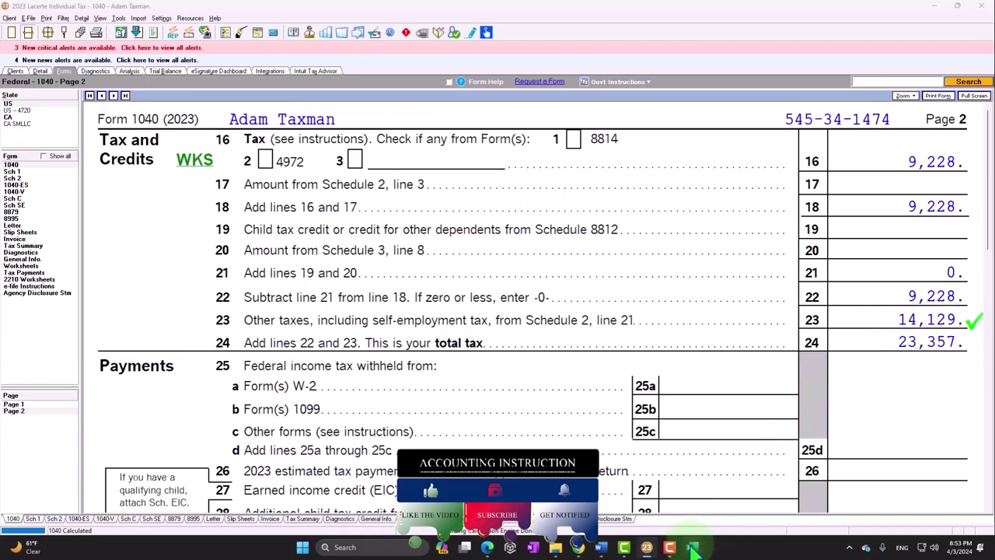
Step: Enter 23,357 in cell E12 of the Tax Formula 2023 sheet and return to Lacerte
text(23)
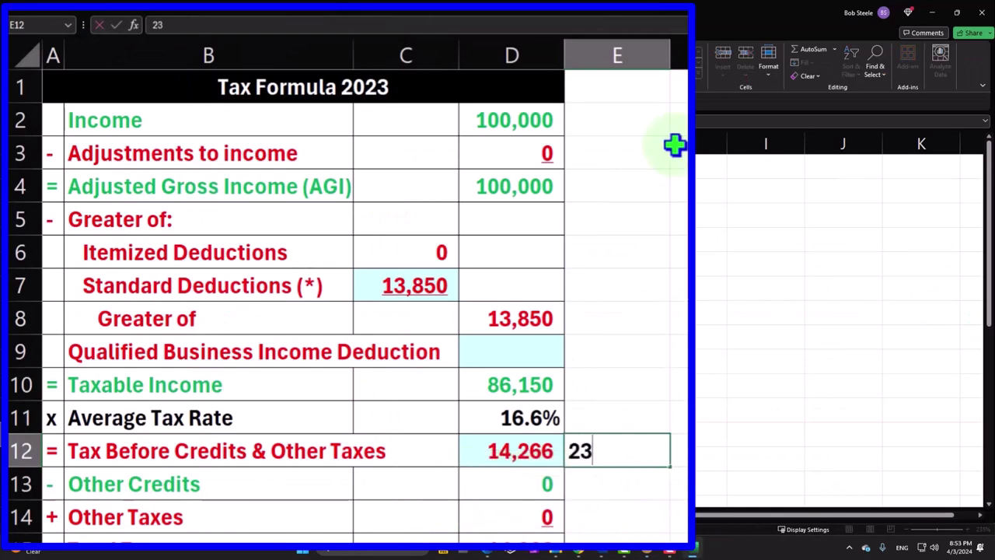
text(,357)
key(Return)
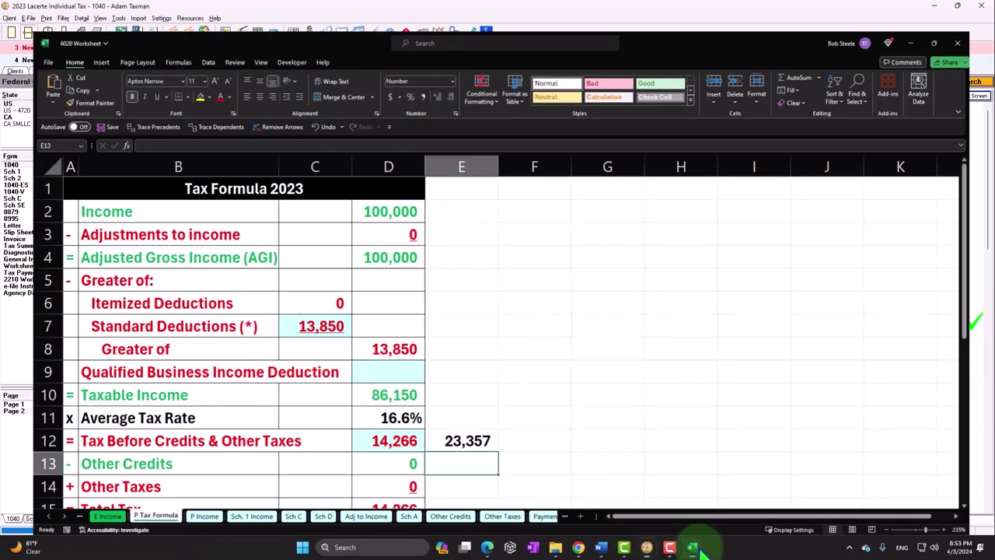
click(691, 548)
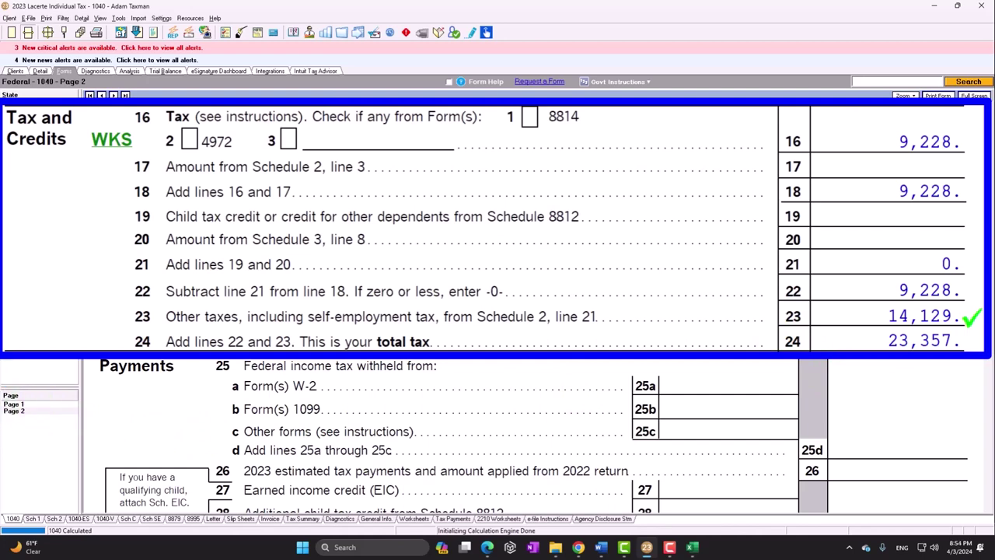
Step: Review Schedule C Parts I and II, then switch to the Business Income input screen
click(506, 305)
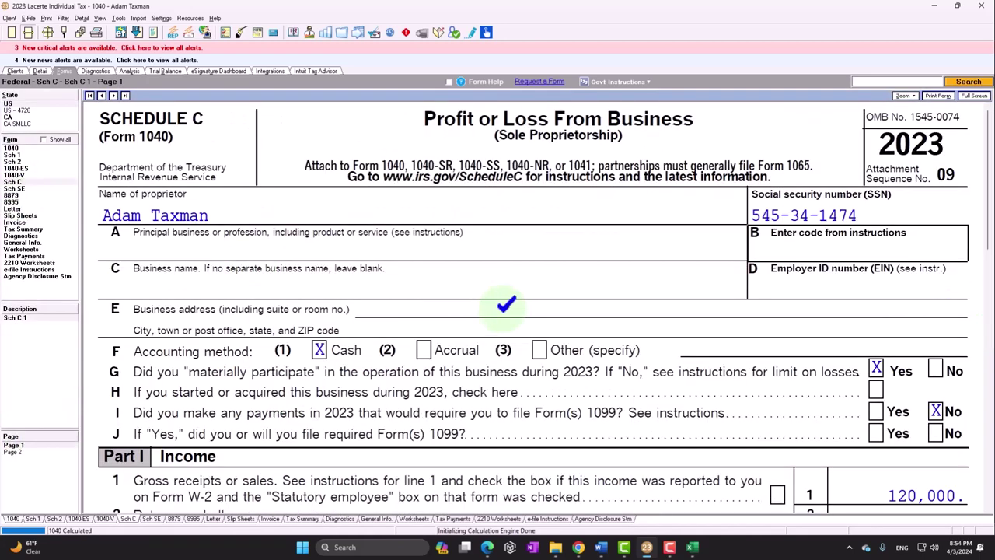
scroll(506, 307, down, 5)
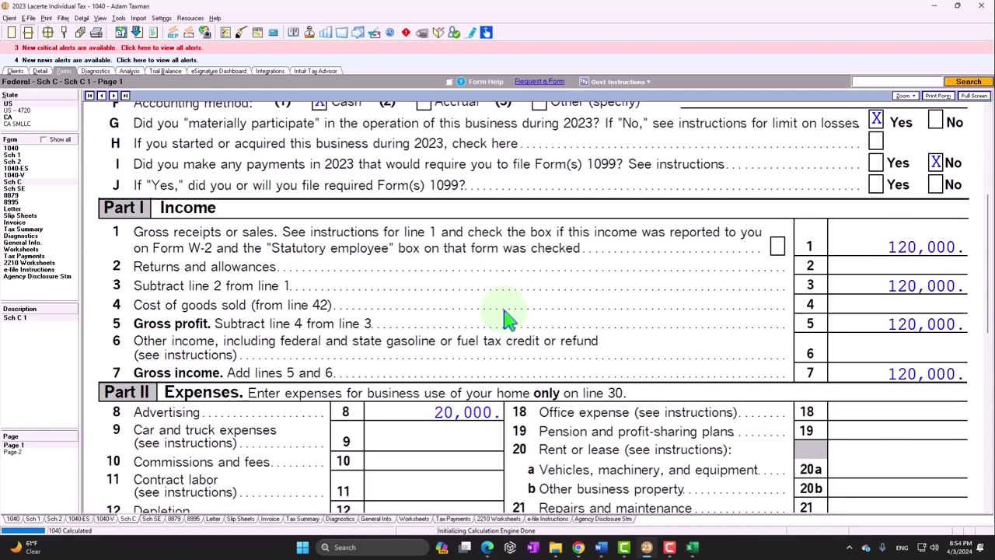
scroll(504, 314, down, 4)
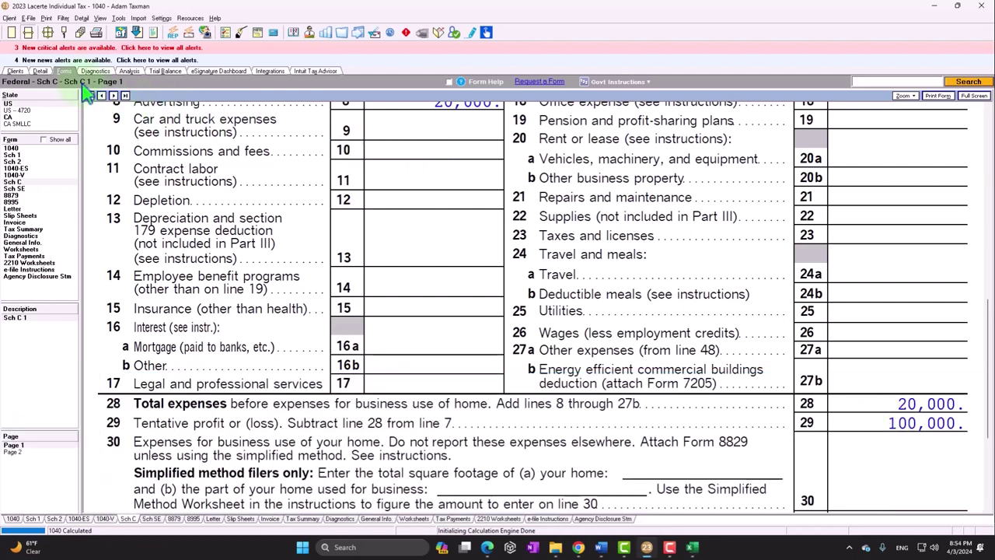
click(40, 71)
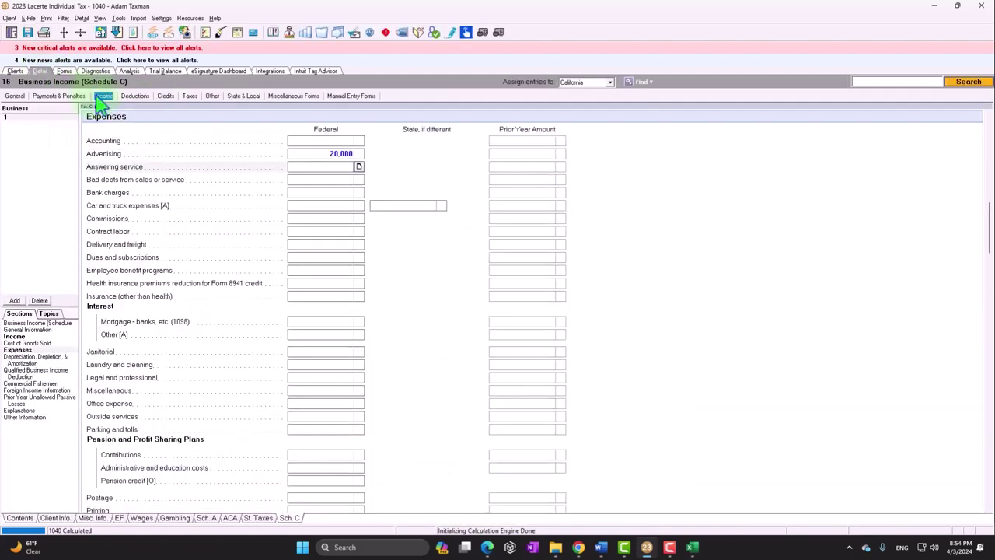
Step: Record employer W-2 1 as a CA W-2 with 100,000 in wages on the Wages, Salaries, Tips screen
click(104, 96)
click(110, 109)
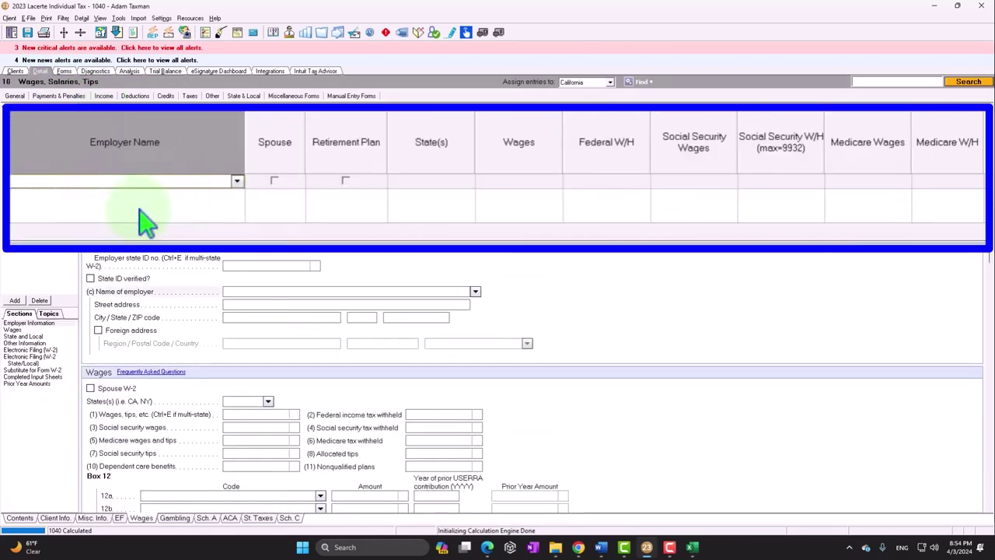
click(140, 208)
key(Tab)
key(Tab)
key(Tab)
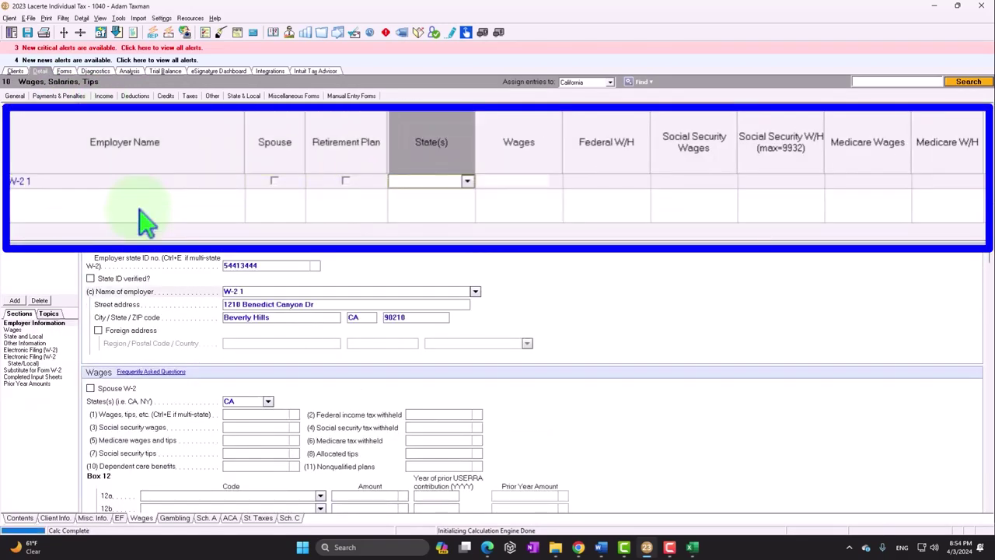
key(Tab)
text(100000)
key(Tab)
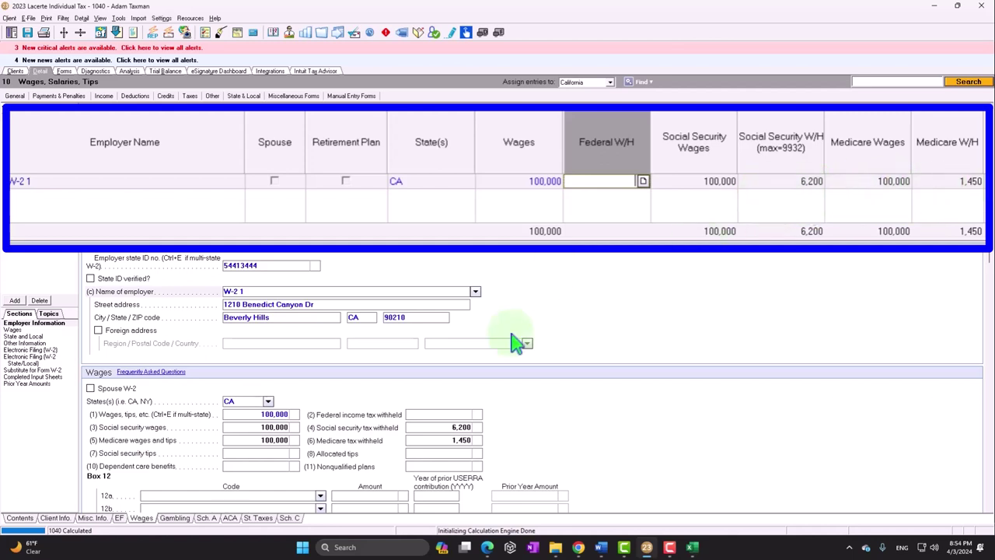
Step: Launch Calculator, keep it on top, and place it beside the W-2 table
click(377, 547)
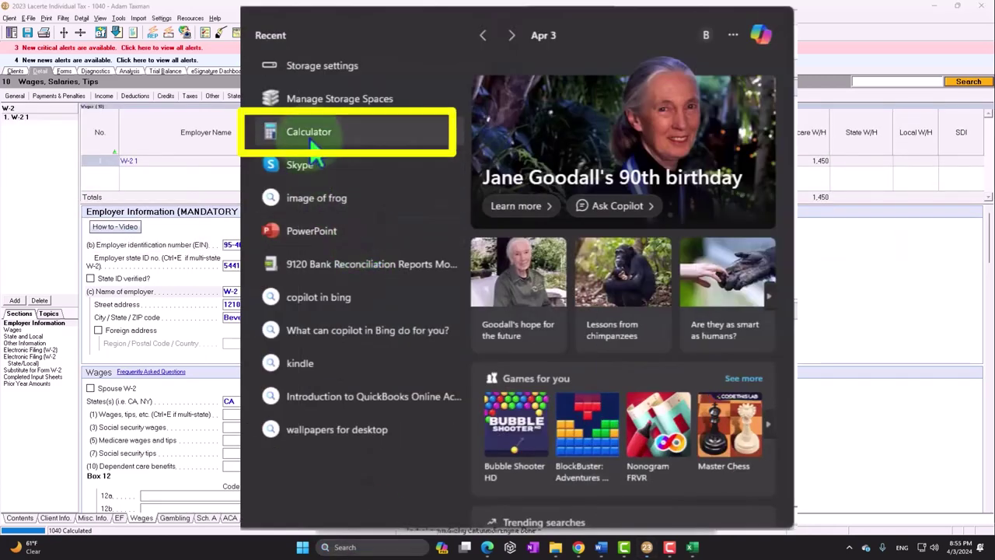
click(367, 242)
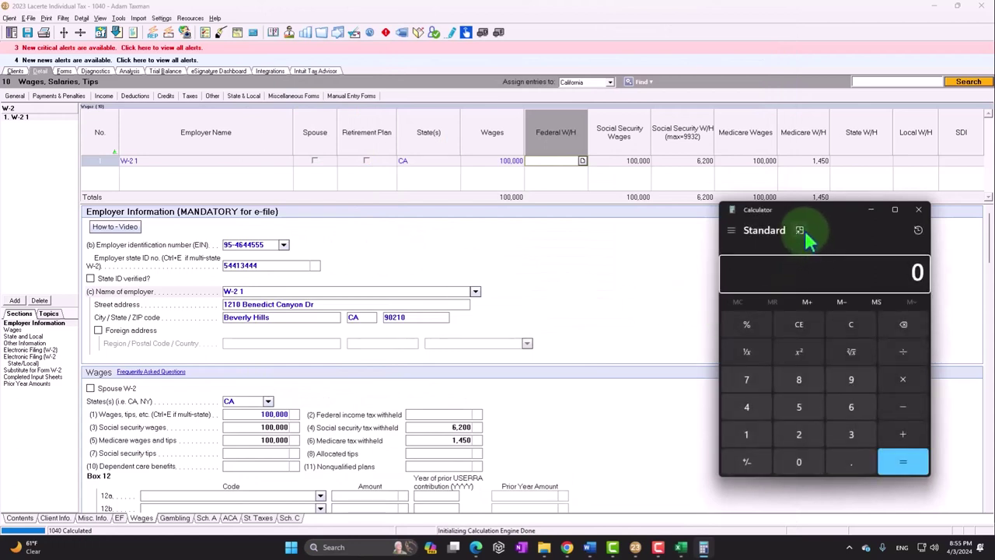
click(804, 228)
drag(867, 37, 812, 243)
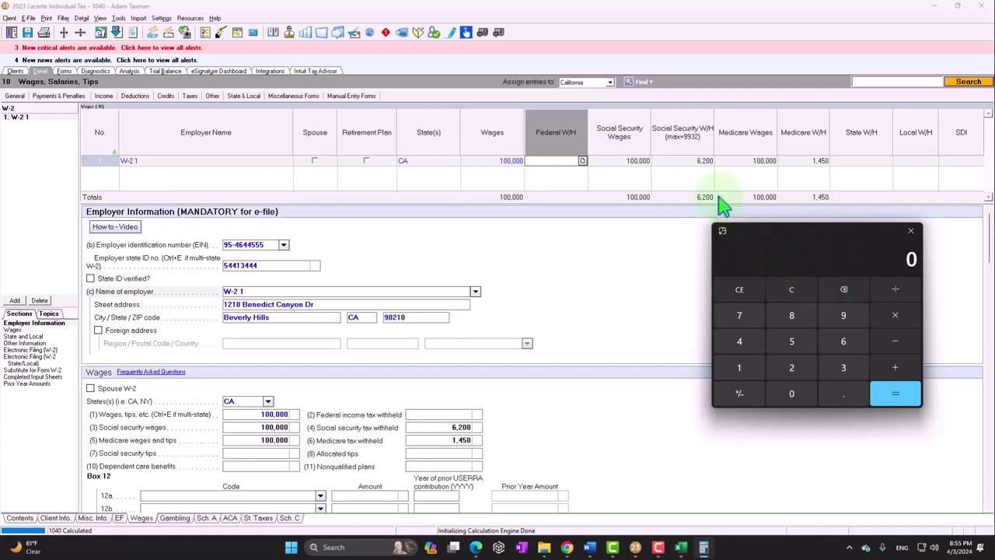
Step: Add 6,200 and 1,450 withholding to get 7,650, then close Calculator
text(6200+14)
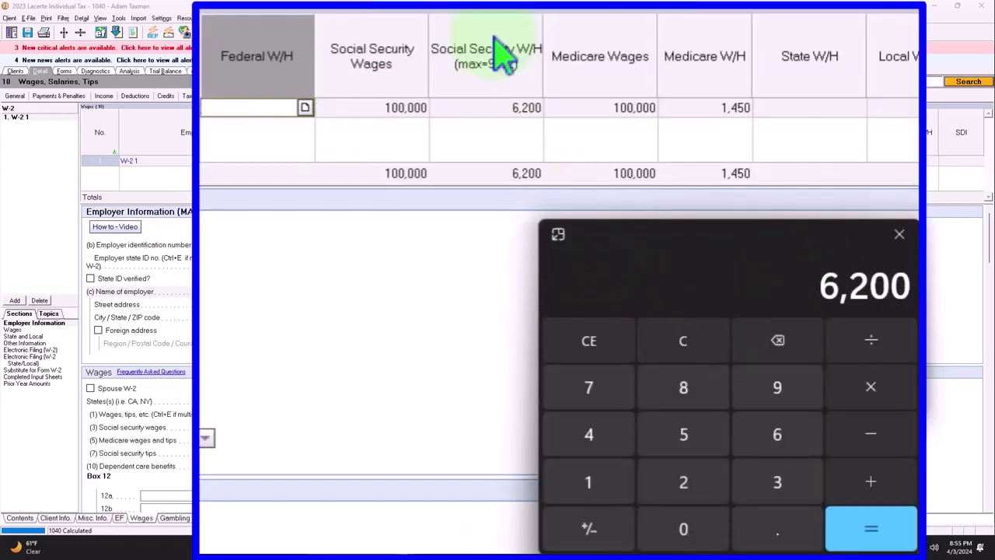
text(50)
key(Return)
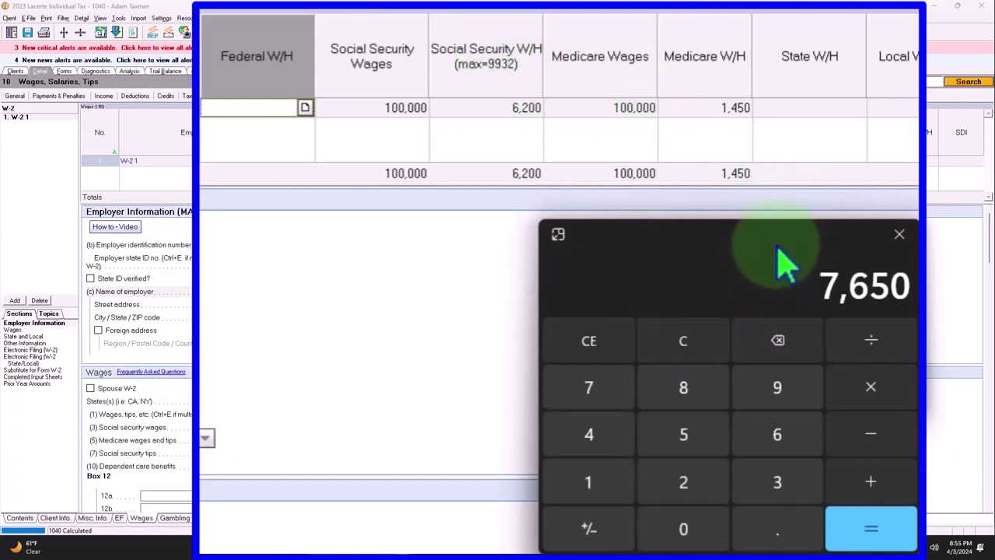
key(alt+F4)
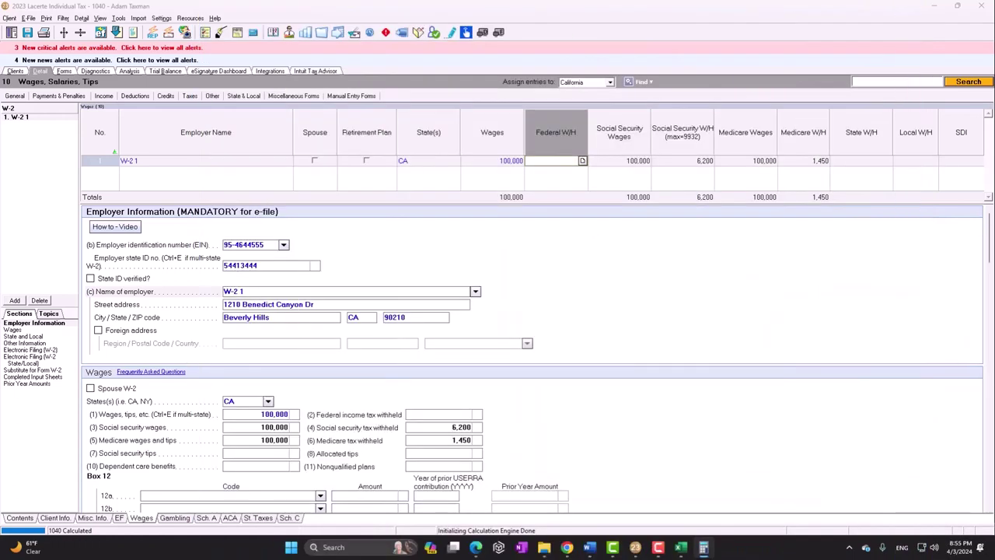
Step: Delete the W-2 1 record and confirm, leaving only a blank W-2 entry
click(37, 301)
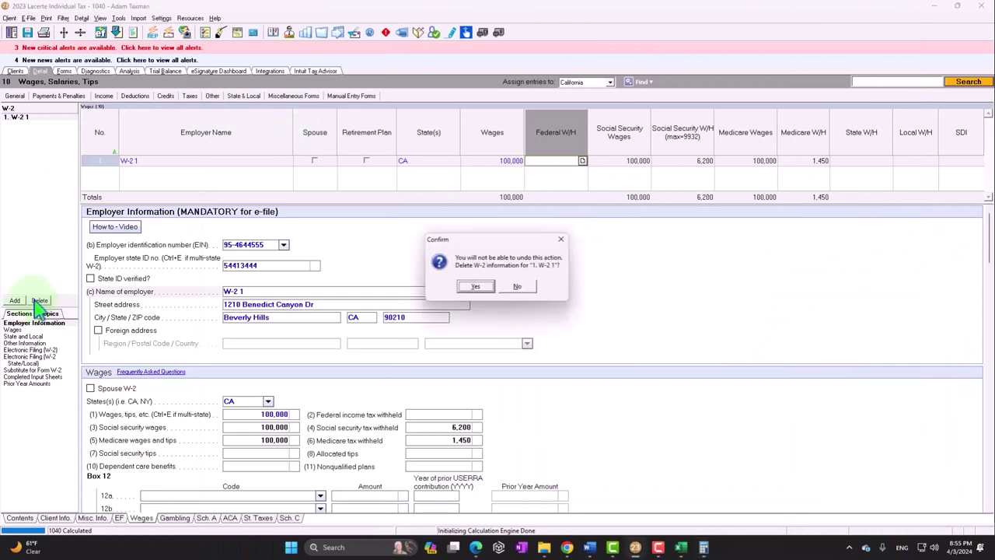
click(530, 288)
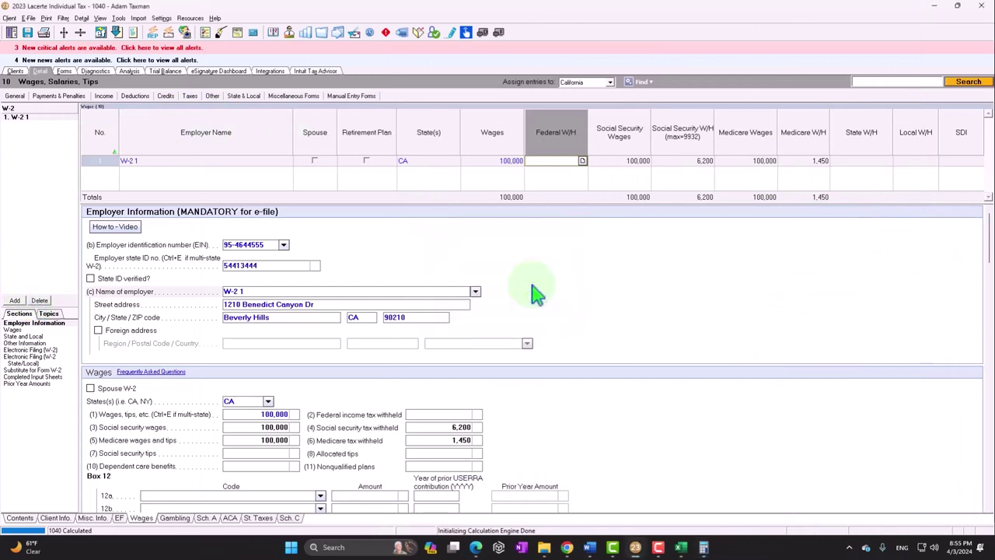
click(15, 300)
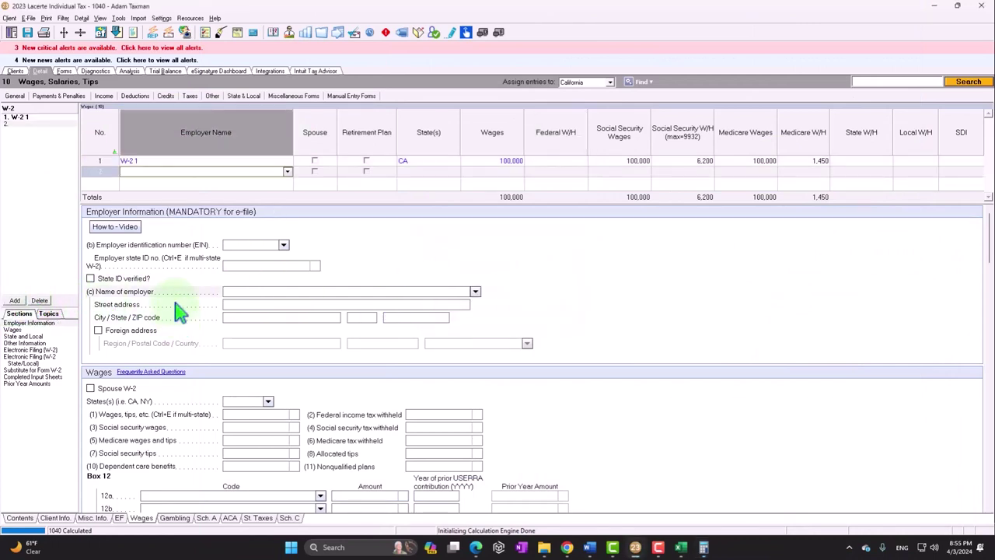
click(151, 161)
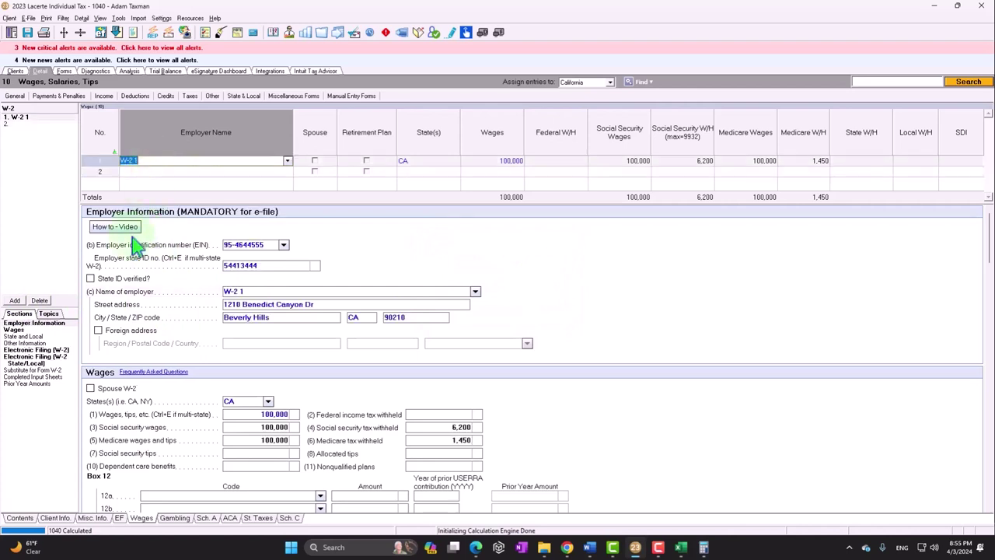
click(40, 301)
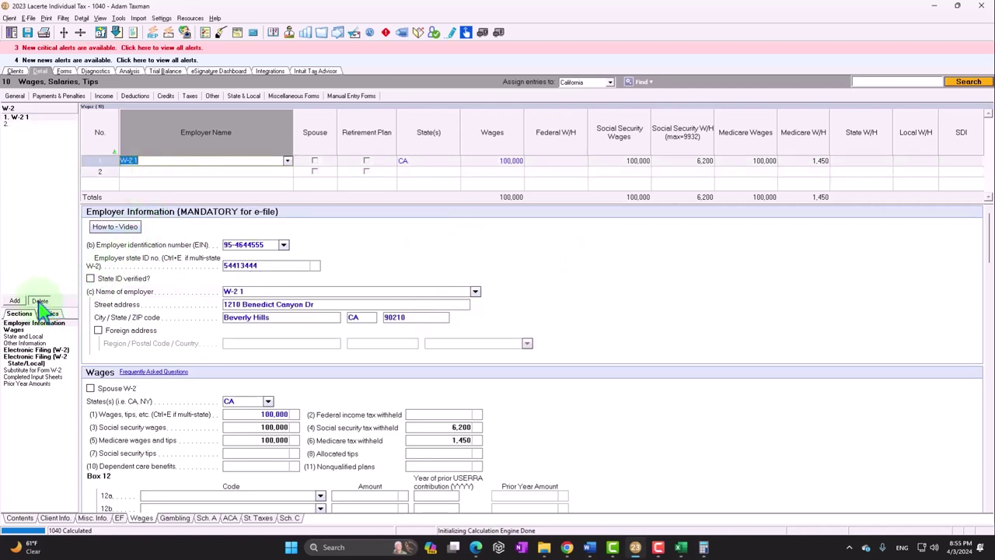
click(473, 286)
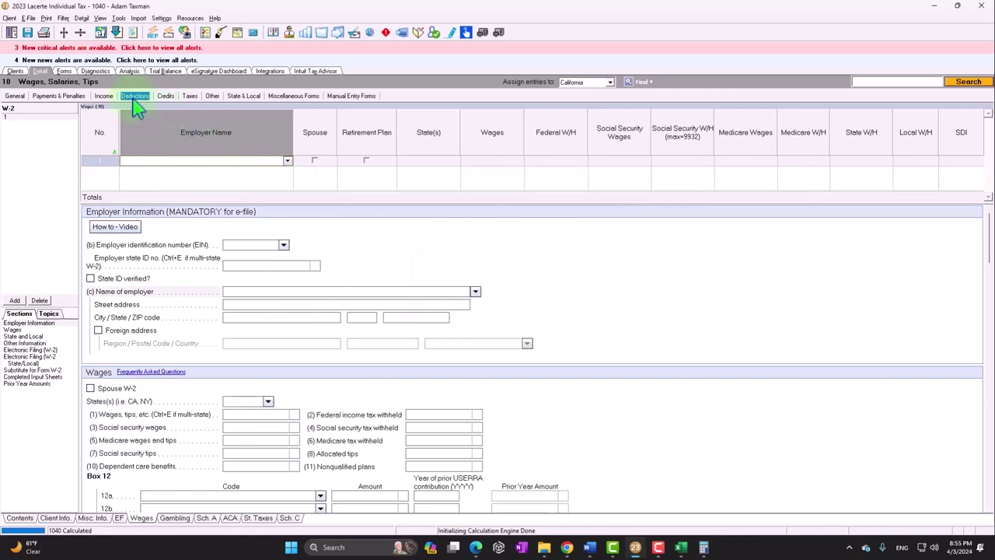
Step: In Forms view, scroll Schedule C to Part II: 20,000 total expenses, 100,000 tentative profit
click(66, 72)
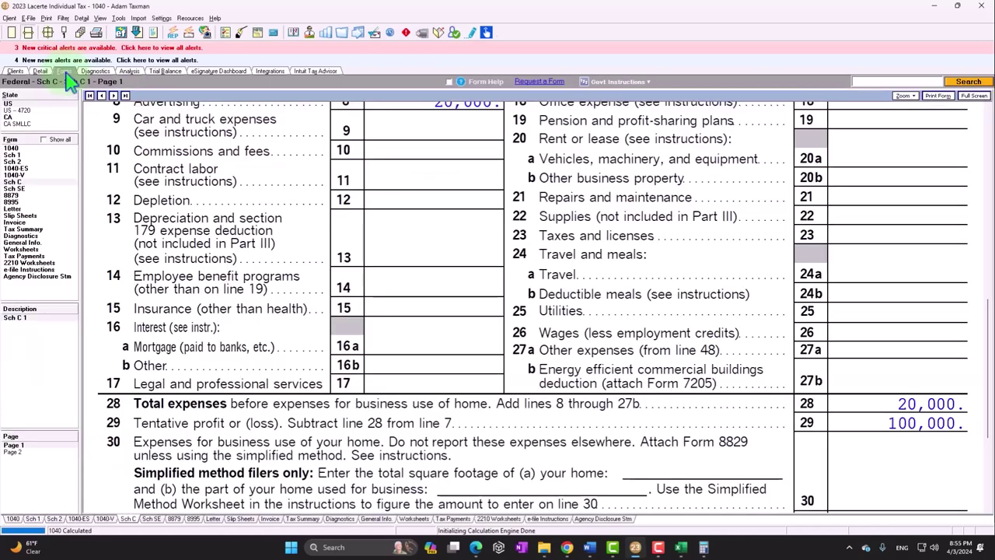
click(29, 189)
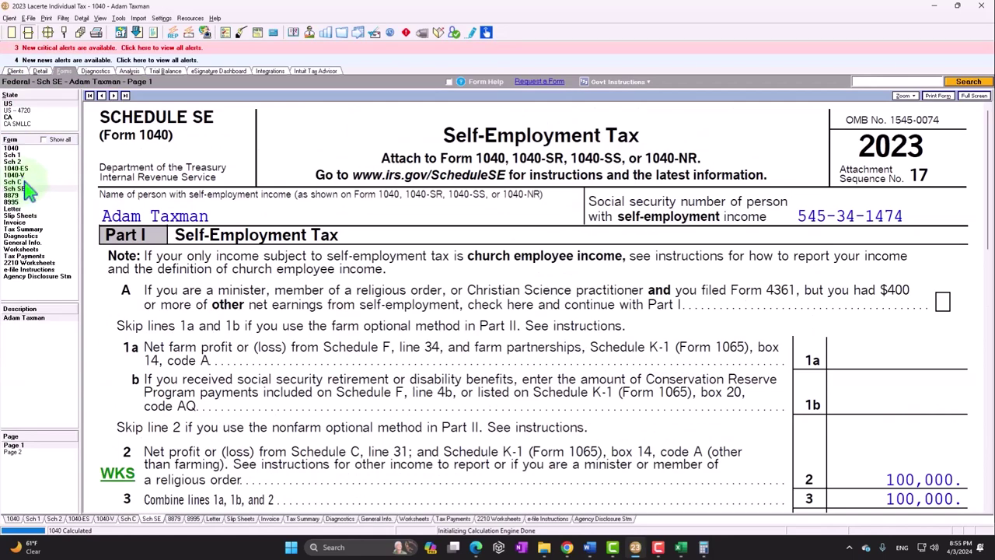
click(16, 182)
scroll(513, 336, down, 5)
scroll(513, 336, down, 5)
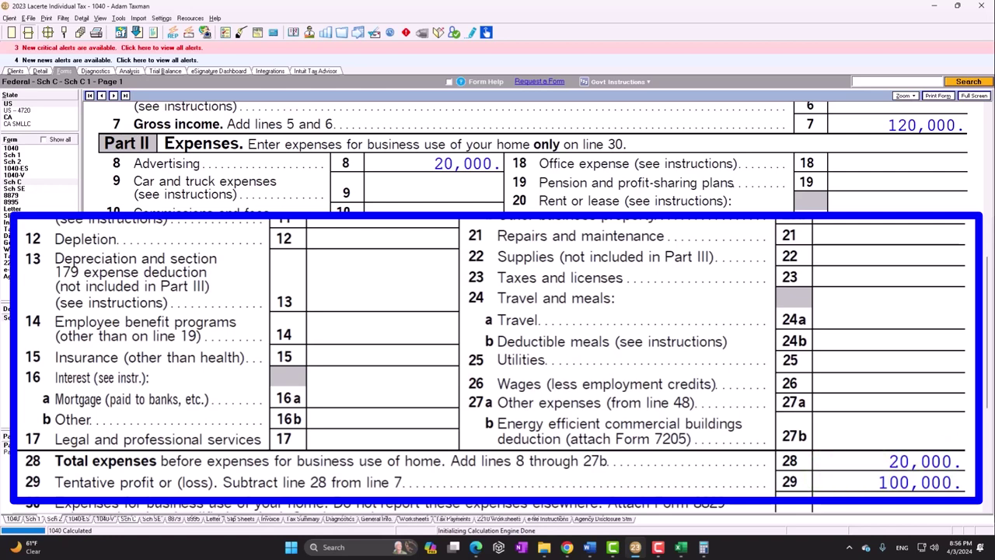
Step: On Schedule SE, tick off the 14,129 self-employment tax on line 12
click(703, 548)
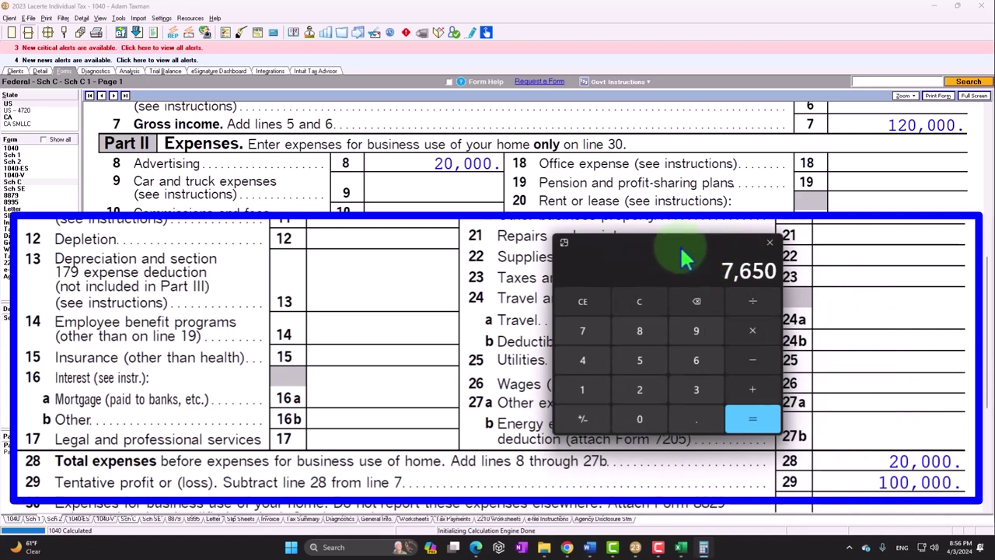
click(769, 241)
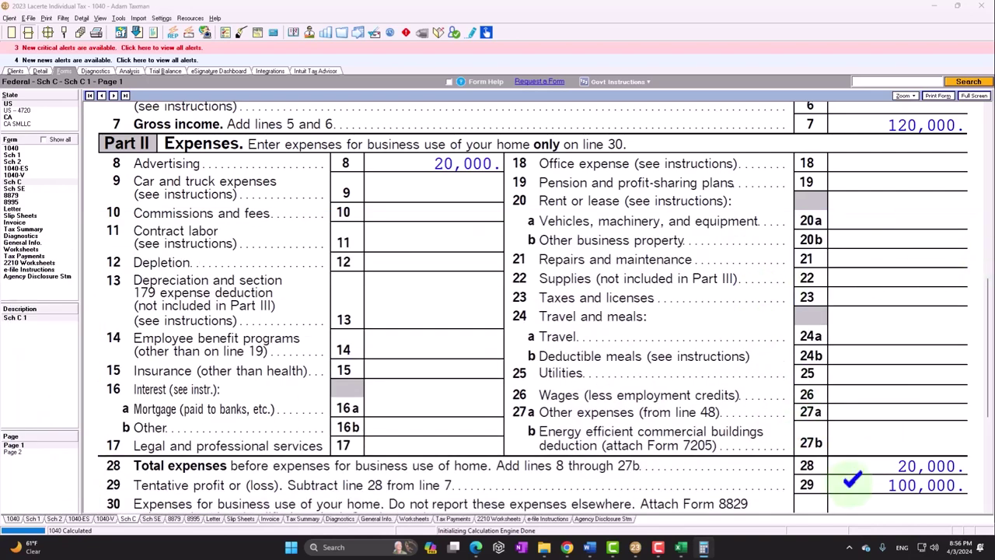
click(31, 189)
scroll(844, 322, down, 5)
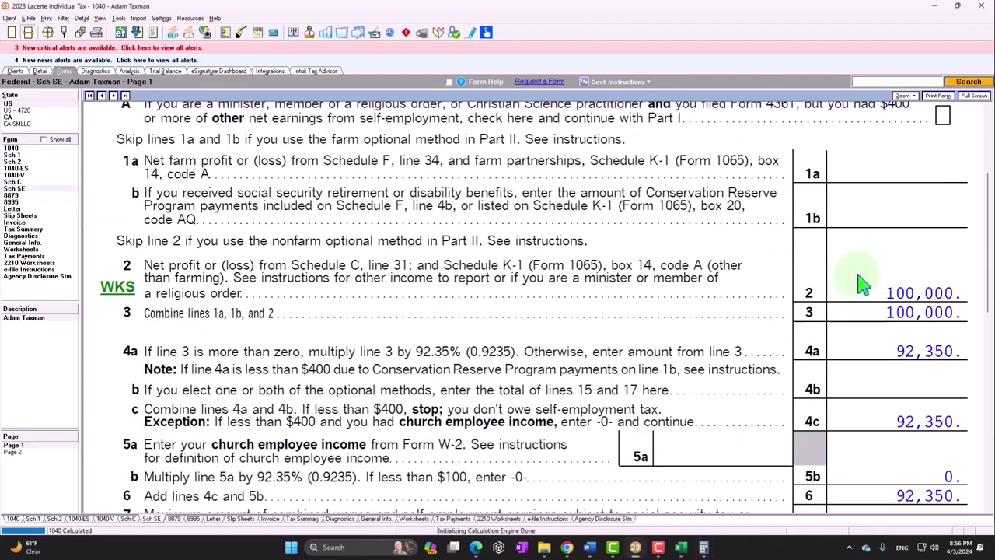
scroll(863, 284, down, 3)
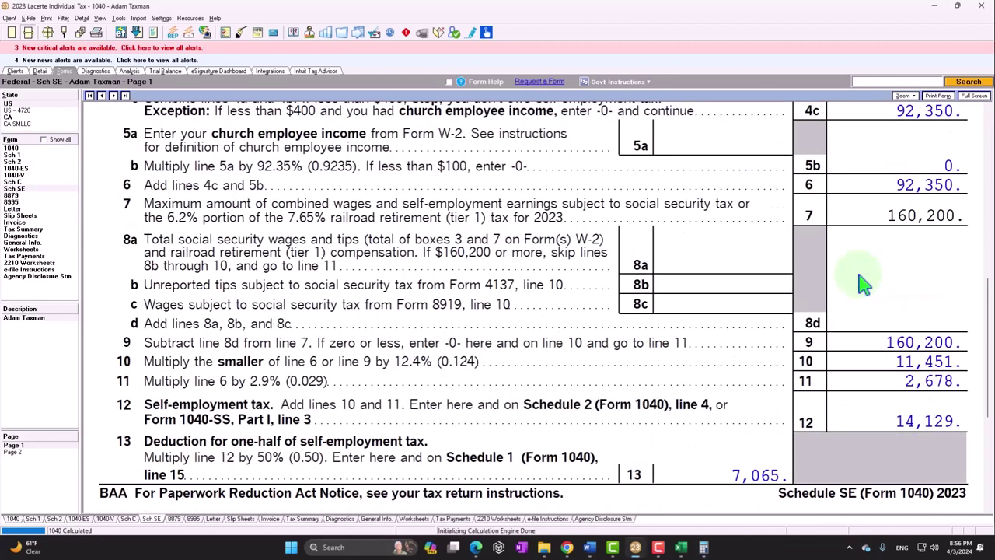
click(886, 348)
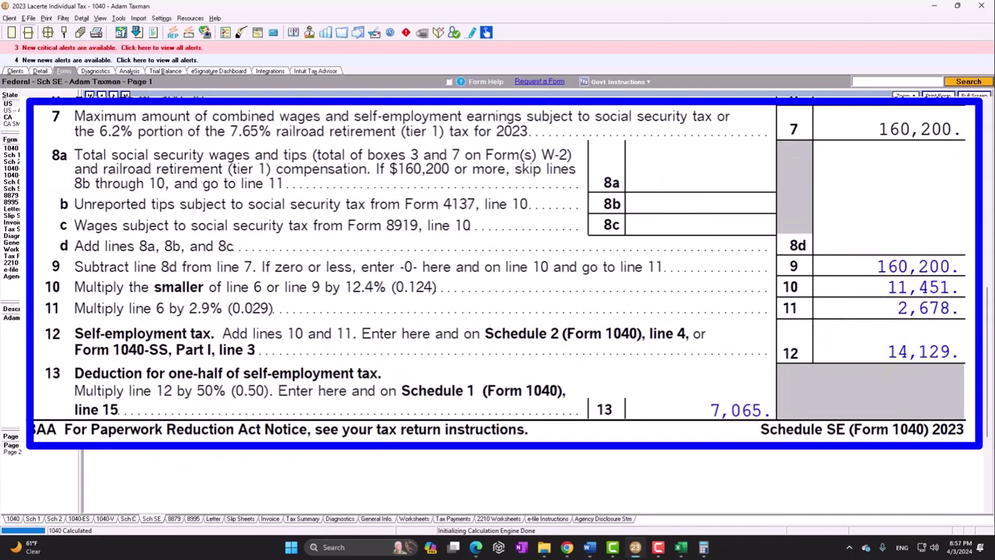
Step: Place the 7,650 Calculator result above the Schedule SE lines for comparison, then close it
click(702, 547)
drag(772, 267, 599, 131)
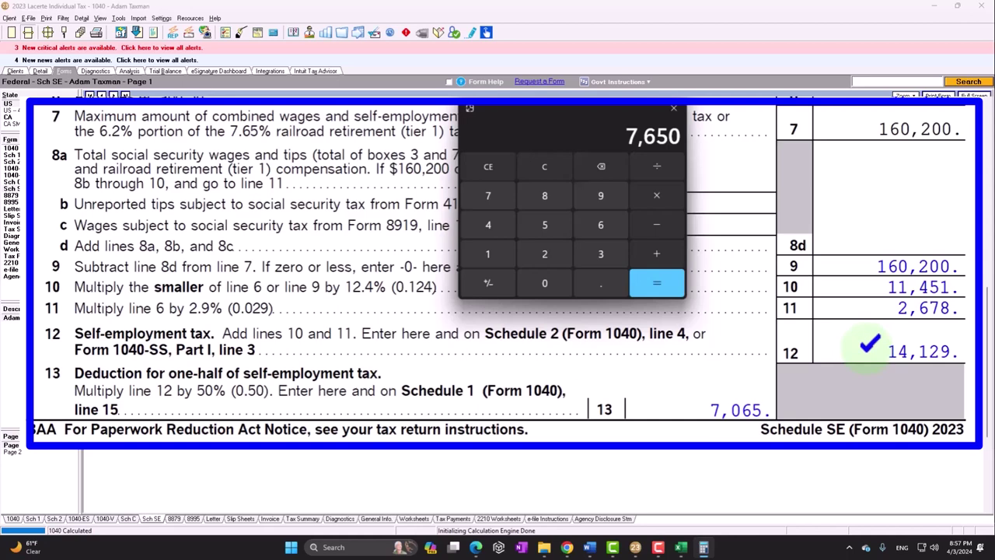
click(569, 119)
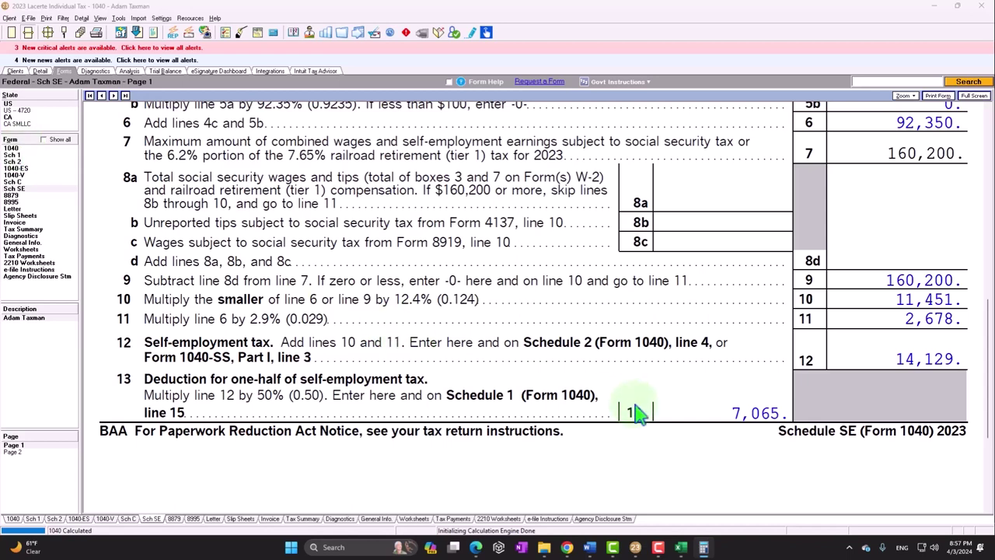
Step: Check Schedule 1's 7,065 deduction and Schedule 2's line 21 total of 14,129, then return to Form 1040
click(28, 156)
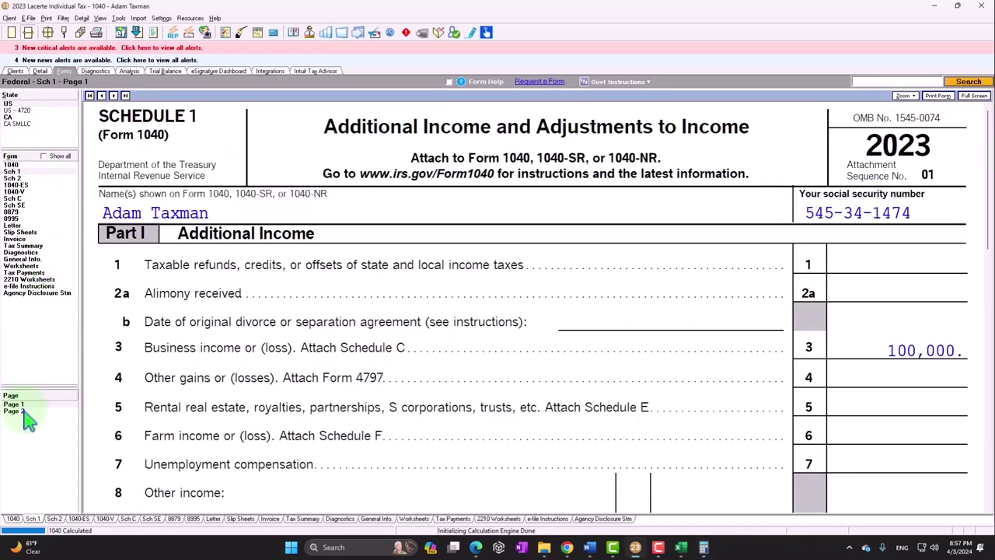
click(24, 410)
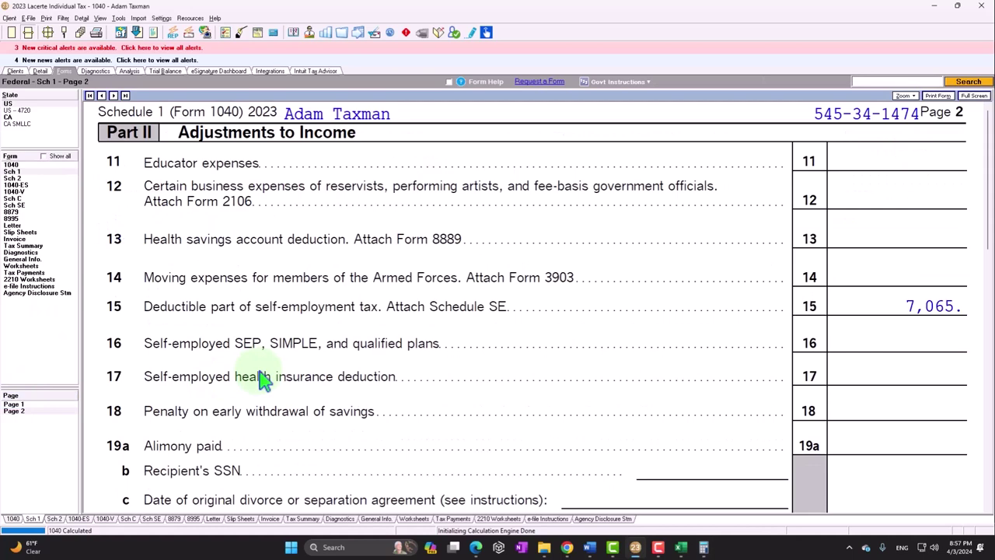
click(25, 178)
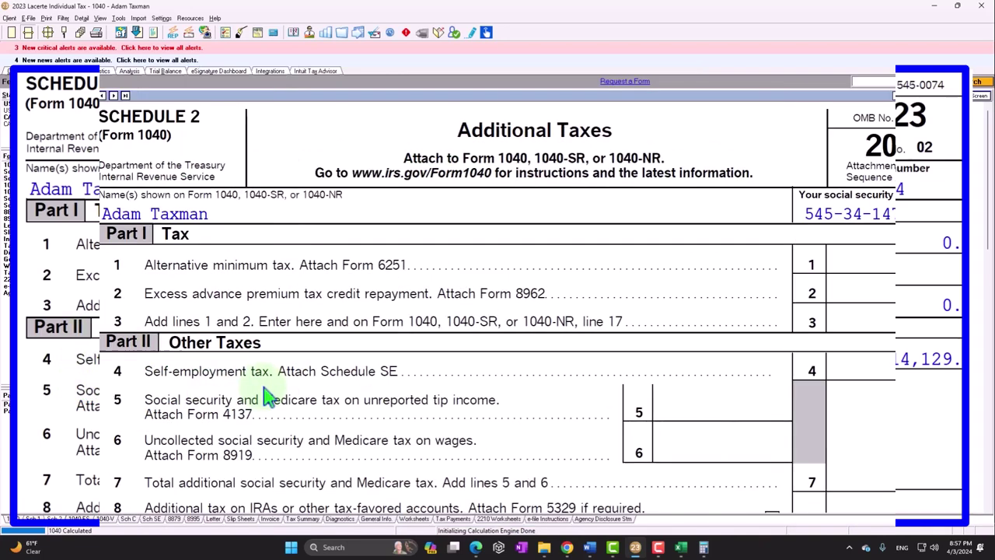
scroll(264, 397, down, 5)
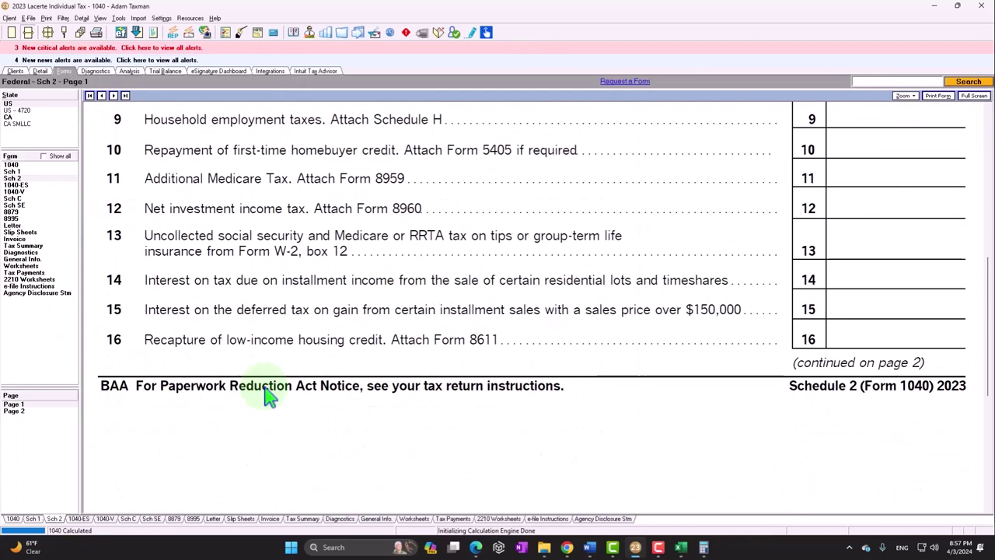
click(31, 410)
scroll(277, 378, down, 4)
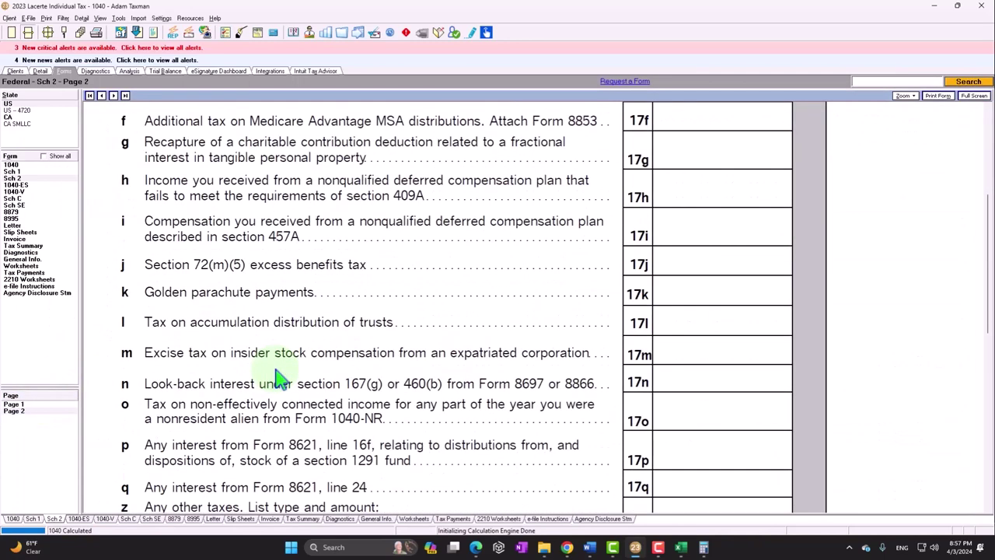
scroll(278, 378, down, 3)
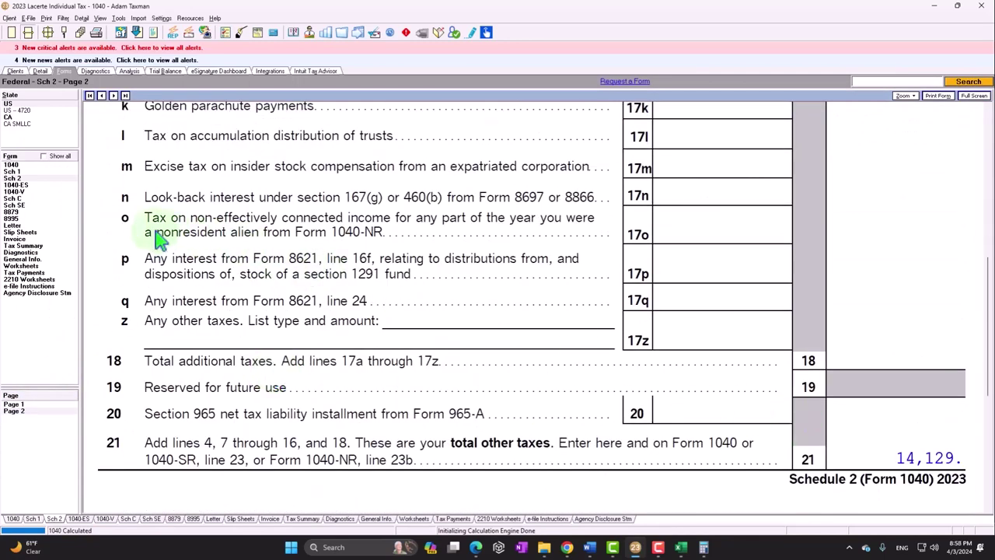
click(20, 166)
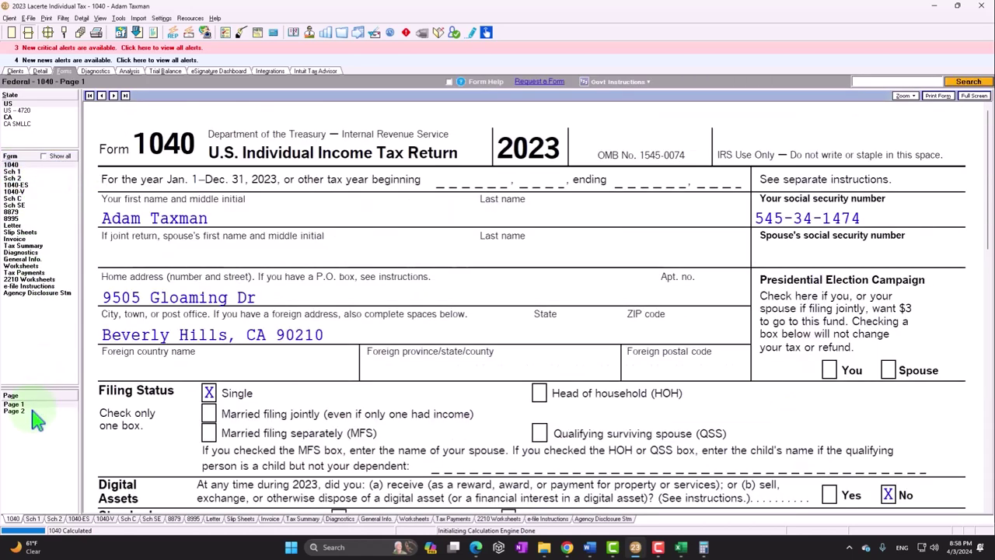
Step: View Form 1040 page 2, then scroll Schedule C's Part II down to the 100,000 net profit
click(33, 412)
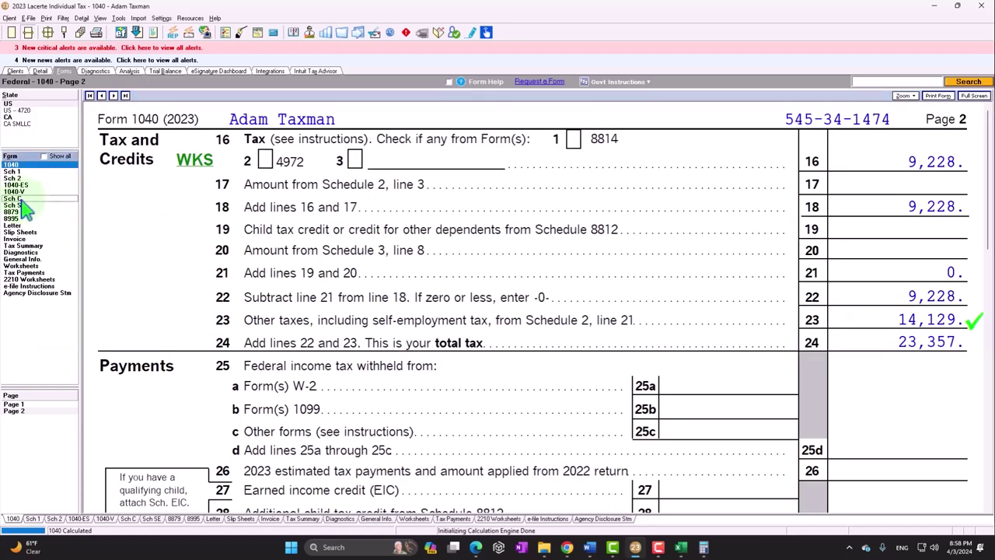
click(21, 199)
scroll(606, 373, down, 10)
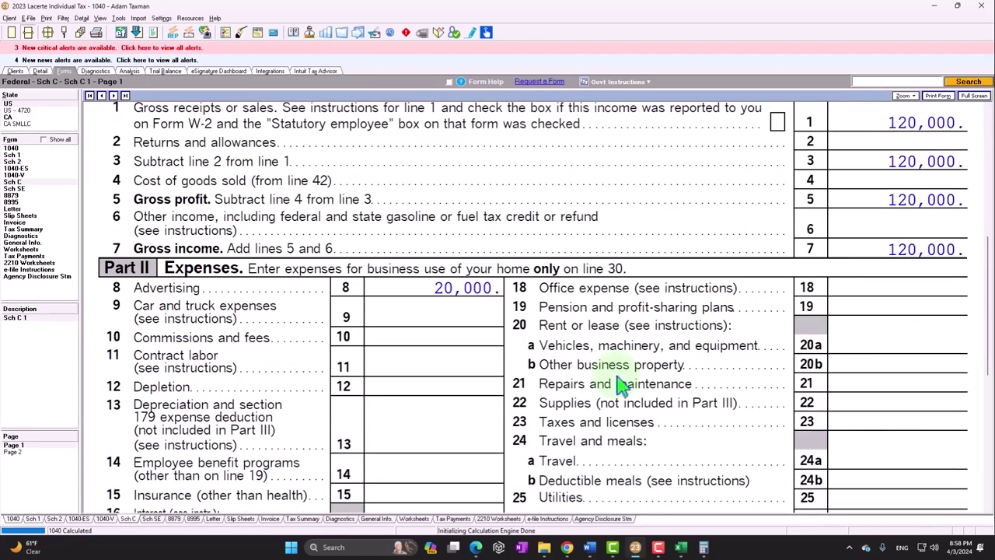
scroll(622, 383, down, 3)
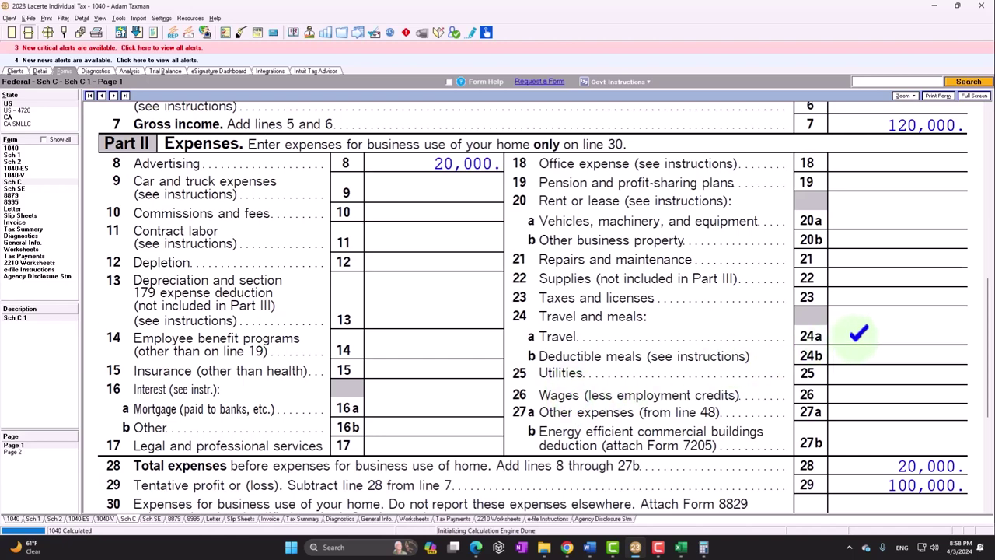
scroll(858, 334, down, 1)
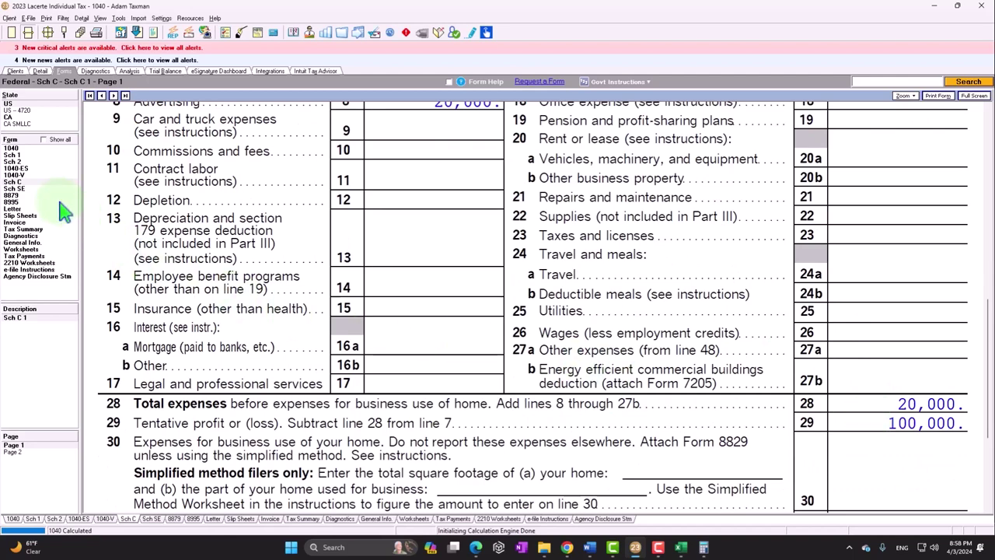
Step: Scroll Schedule SE to lines 10–13: 14,129 self-employment tax and the 7,065 deduction
click(38, 190)
scroll(739, 328, down, 4)
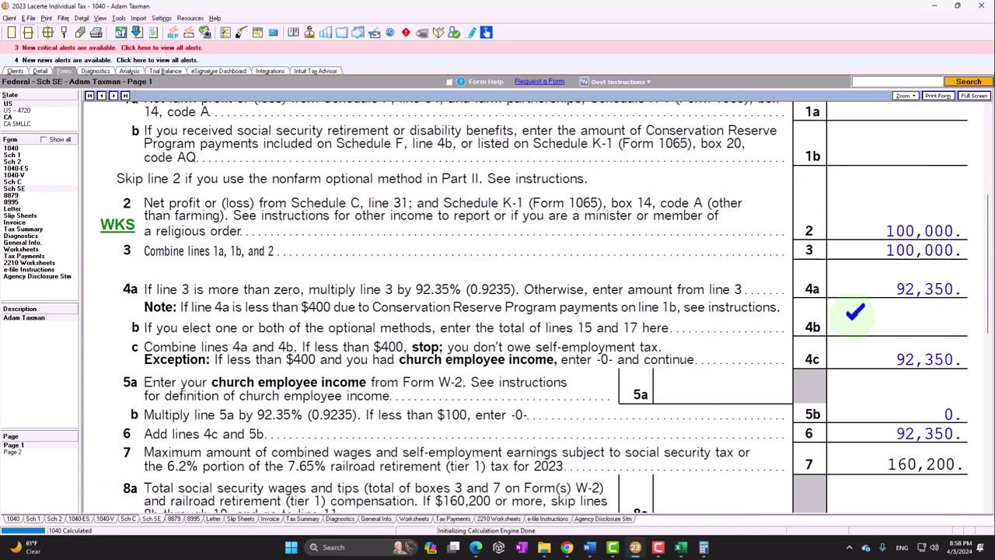
scroll(855, 319, down, 5)
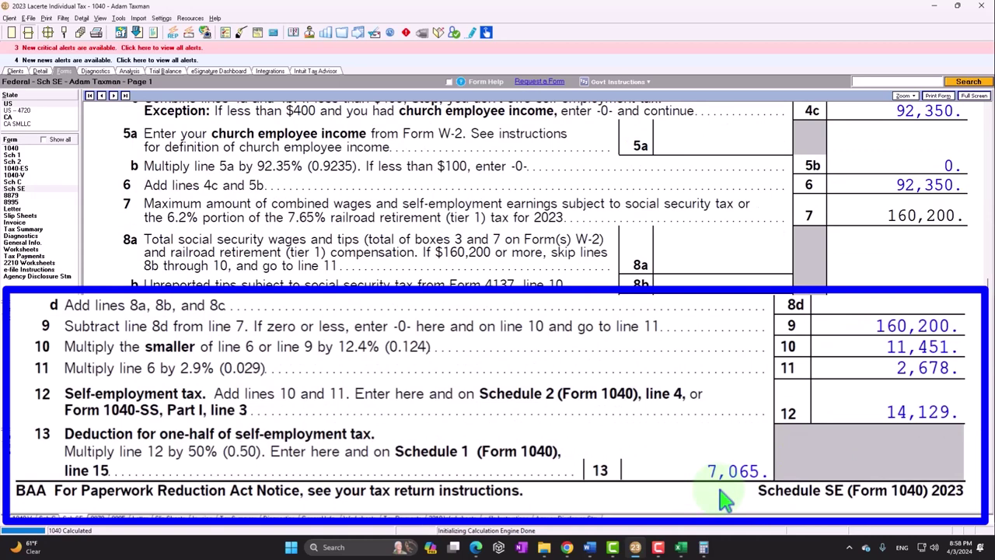
click(14, 156)
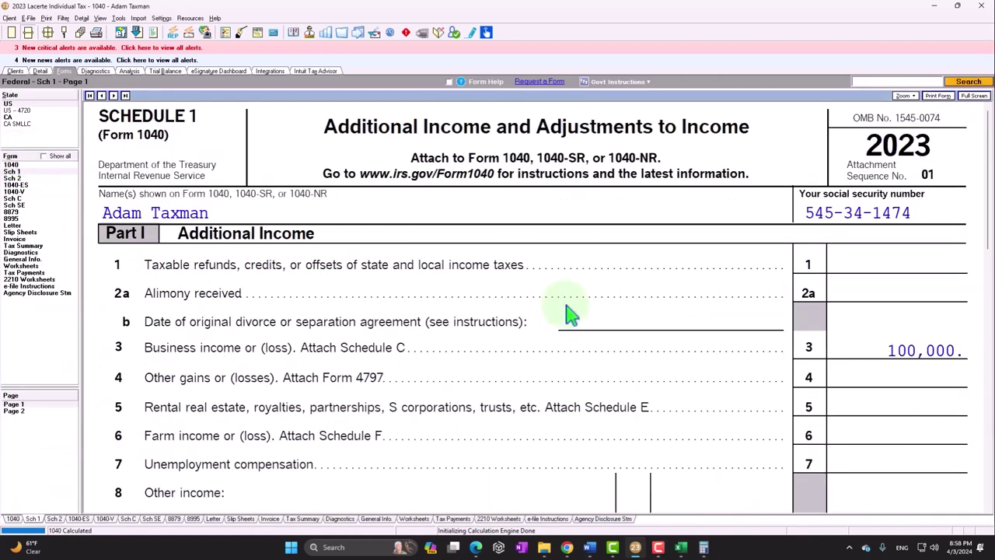
Step: Mark the 7,065 adjustment on Schedule 1 page 2 as verified
click(15, 409)
click(16, 411)
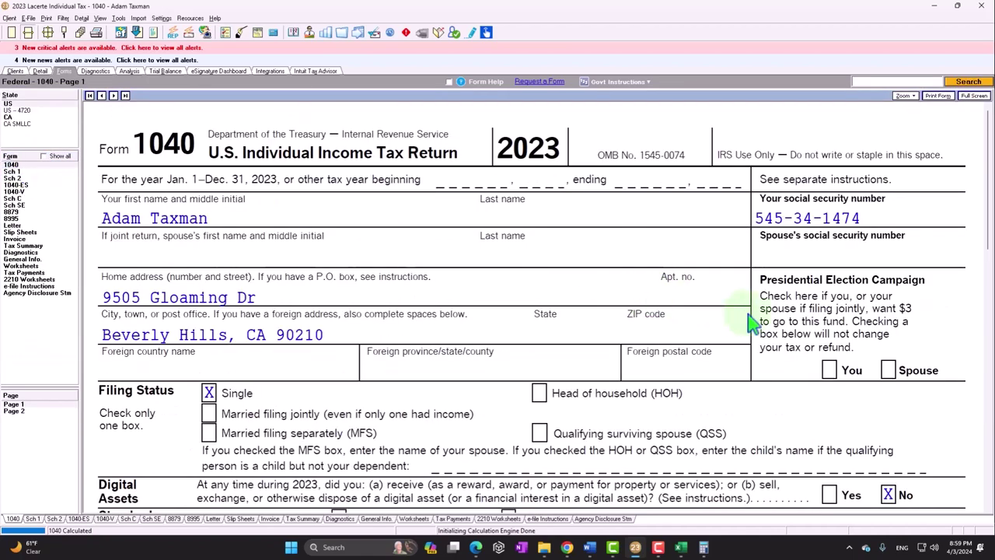
scroll(773, 329, down, 10)
scroll(773, 329, down, 4)
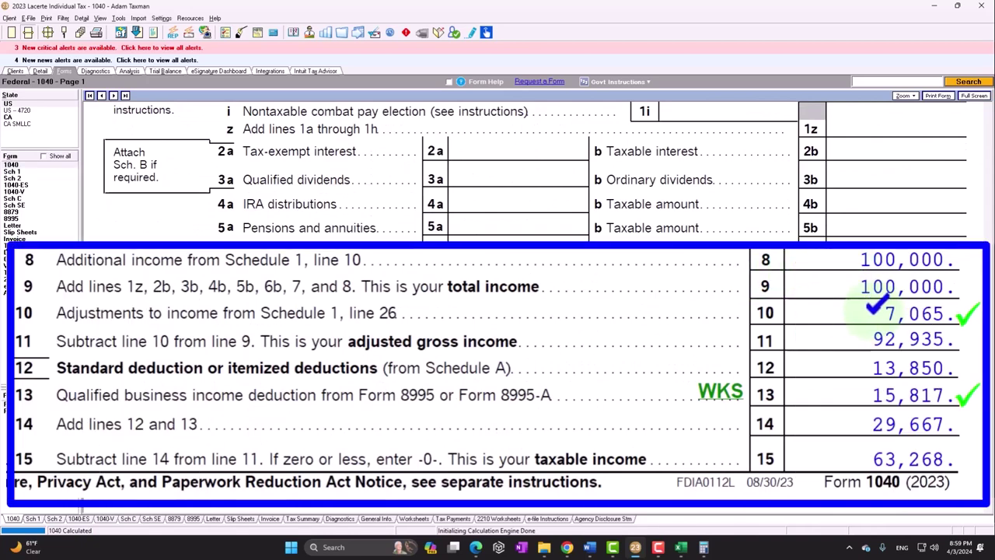
click(875, 308)
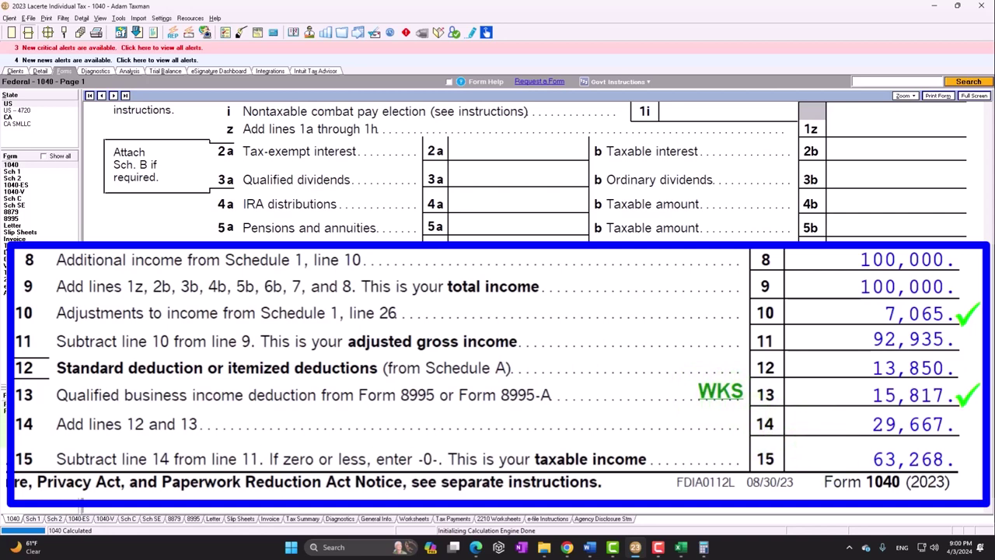
Step: Confirm the 23,357 total tax across Form 1040's pages, then bring up the Excel worksheet
click(23, 412)
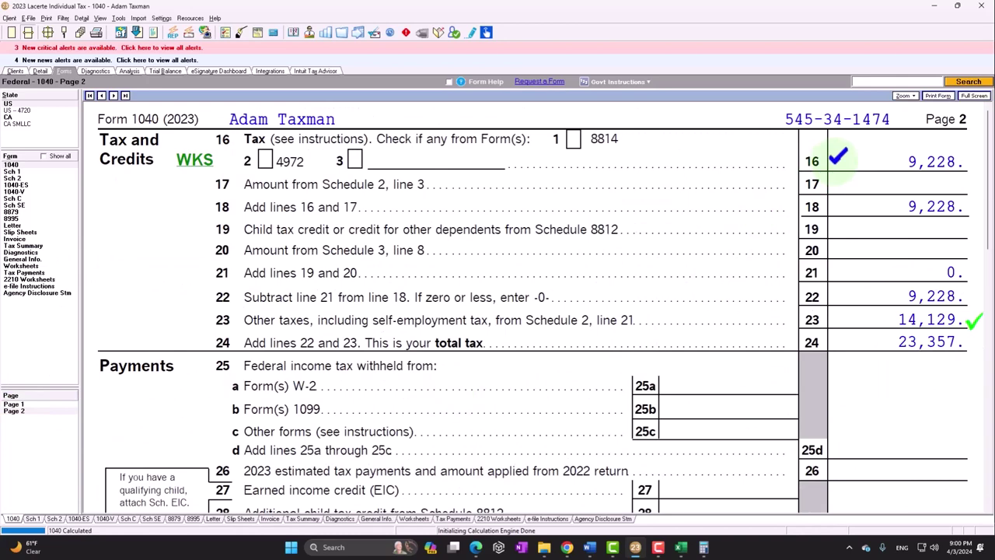
click(27, 412)
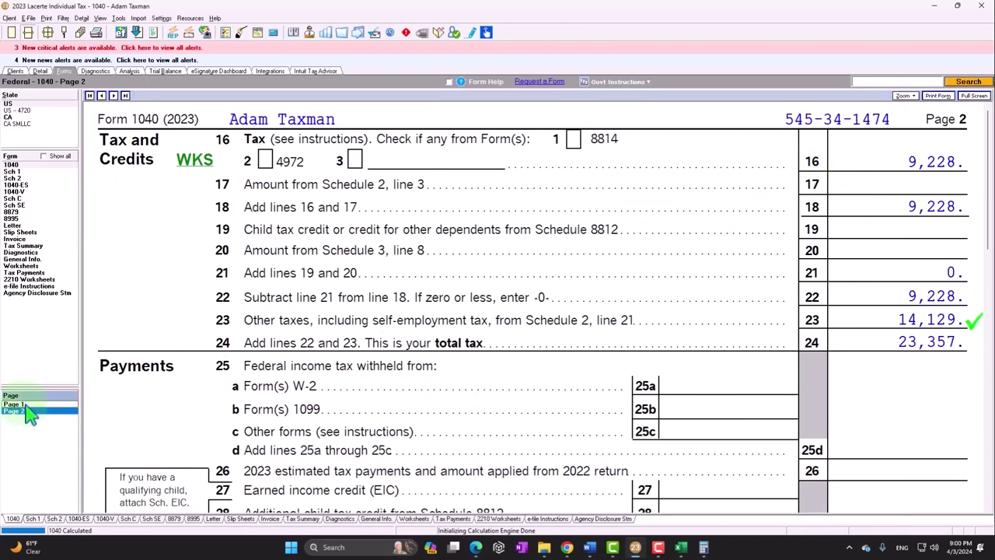
click(23, 405)
click(680, 546)
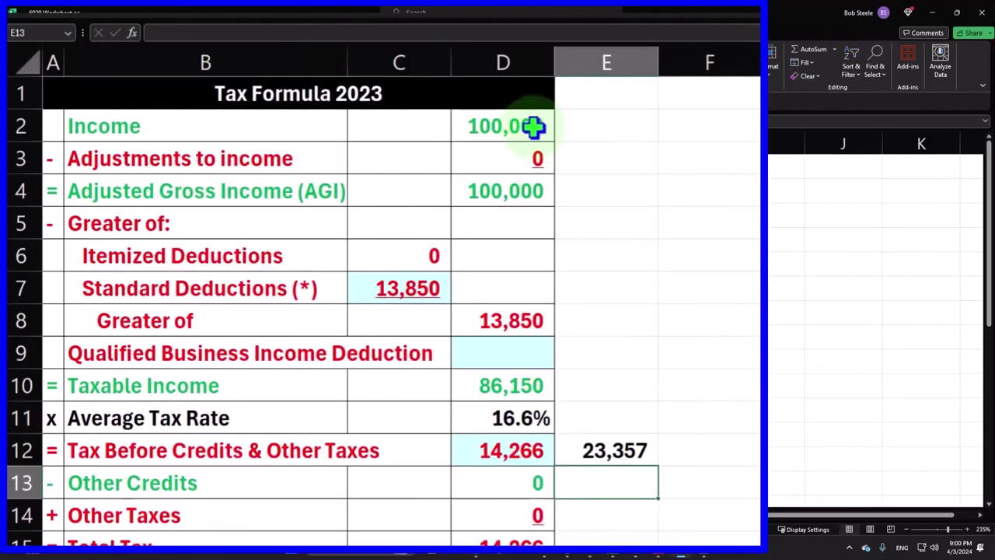
Step: Clear the 100,000 W-2 wage from B2 on the P Income sheet
click(400, 192)
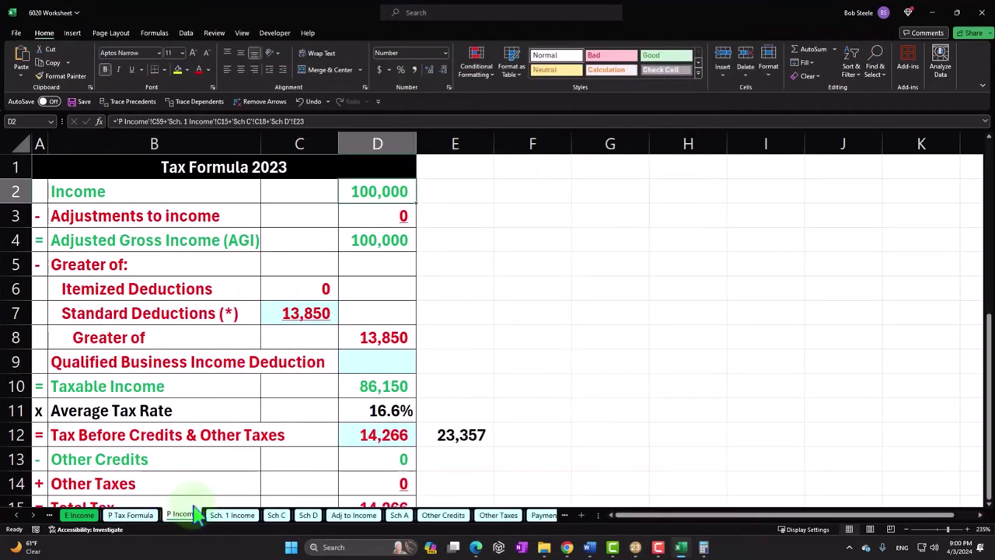
click(195, 514)
scroll(311, 217, up, 8)
click(254, 191)
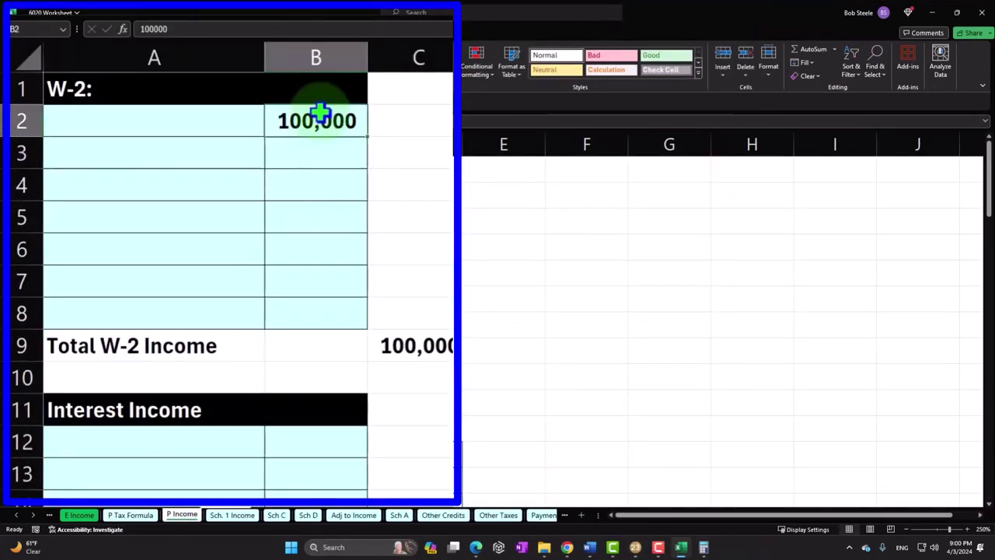
key(Delete)
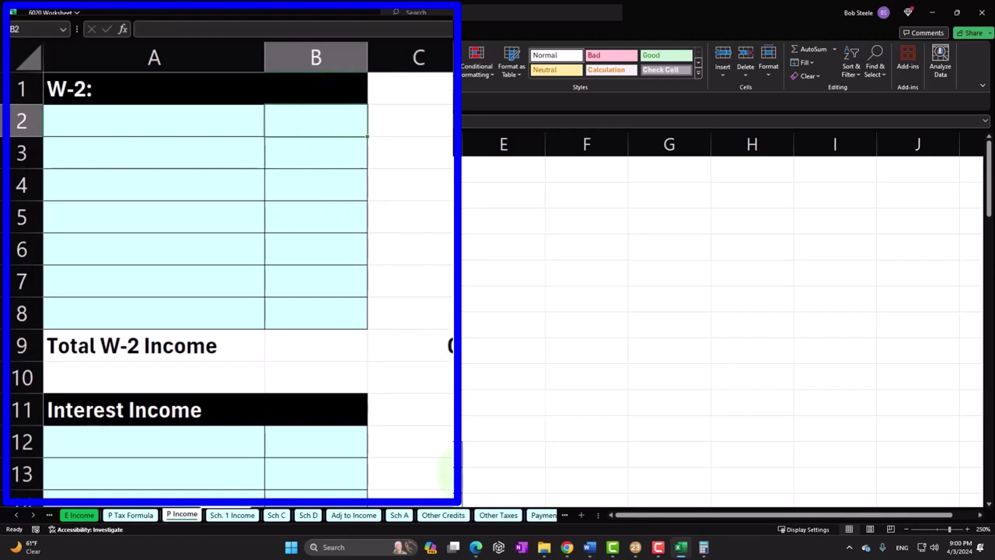
Step: On Sch C, enter 120,000 income and 20,000 advertising, and check the 100,000 net income in C18
click(276, 514)
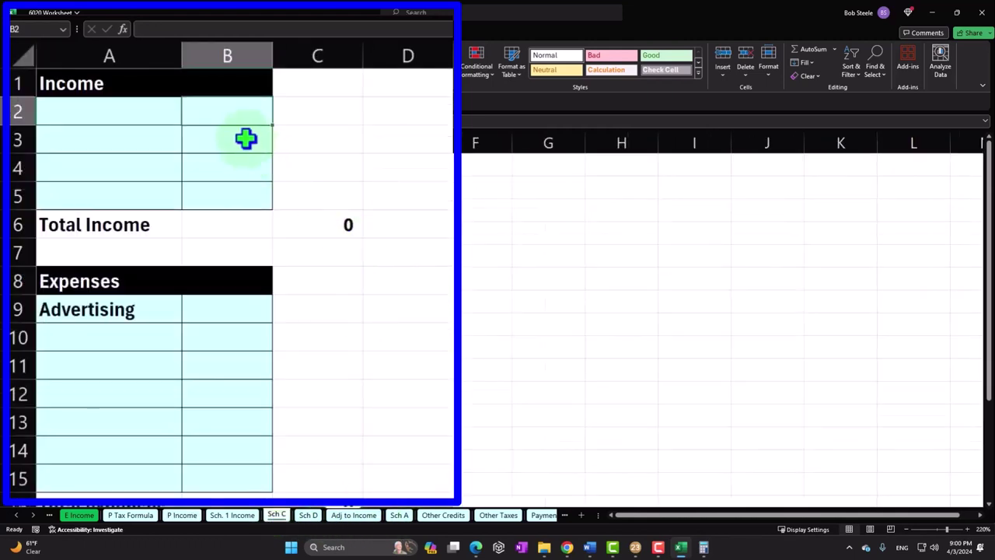
text(120)
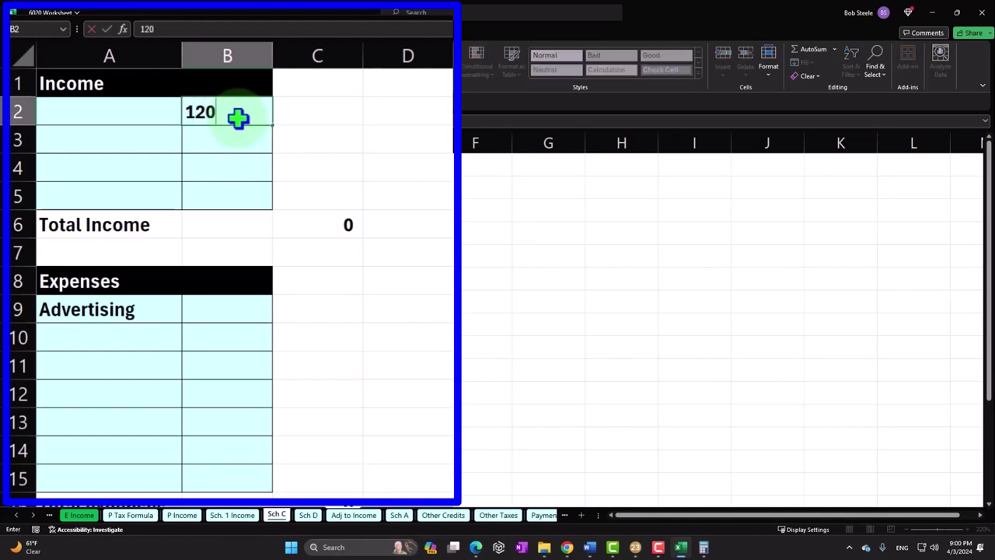
text(,000)
key(Return)
key(Down)
key(Down)
key(Down)
key(Down)
key(Down)
key(Down)
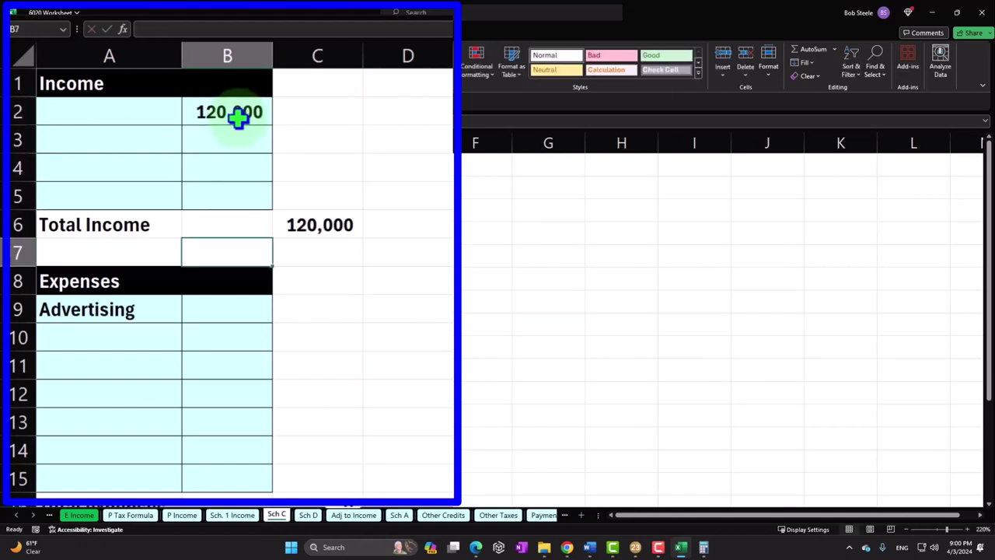
text(20000)
key(Return)
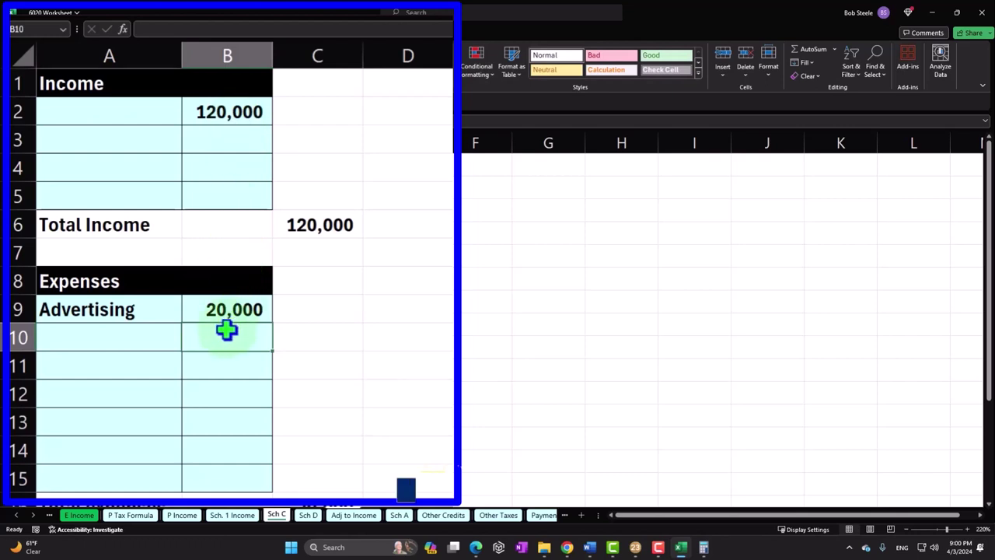
scroll(226, 330, down, 1)
scroll(226, 331, down, 2)
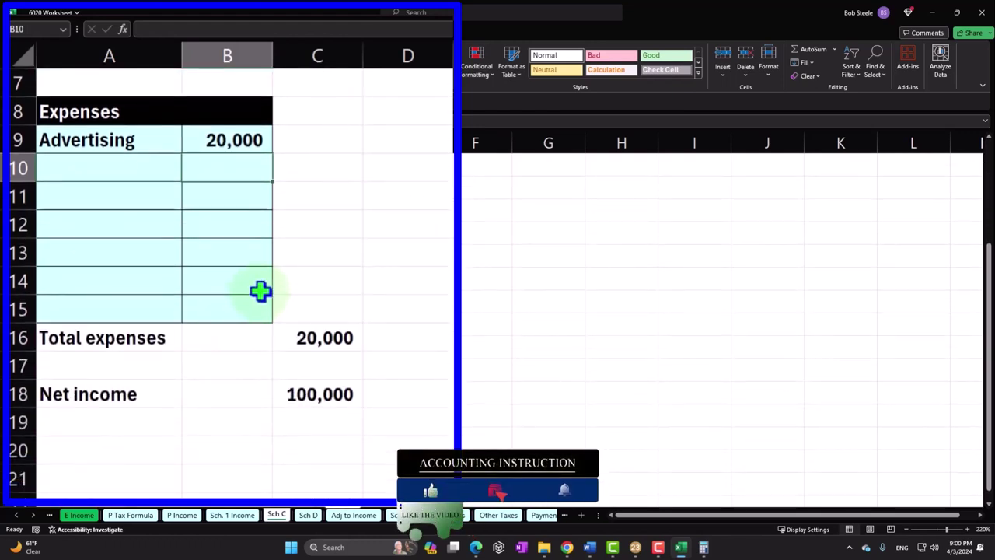
click(323, 392)
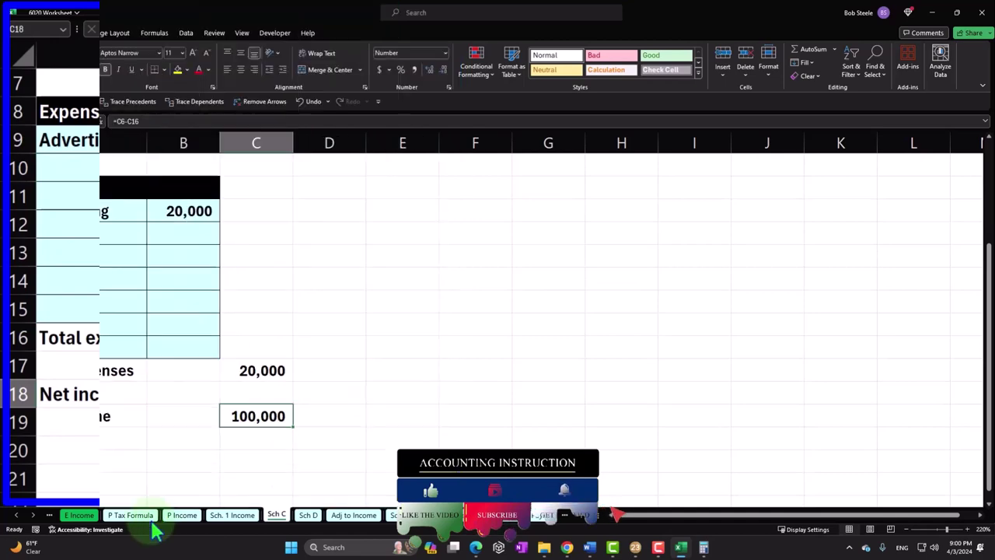
Step: Review the P Tax Formula sheet, then go to Other Taxes' self-employment tax section
click(130, 514)
click(364, 192)
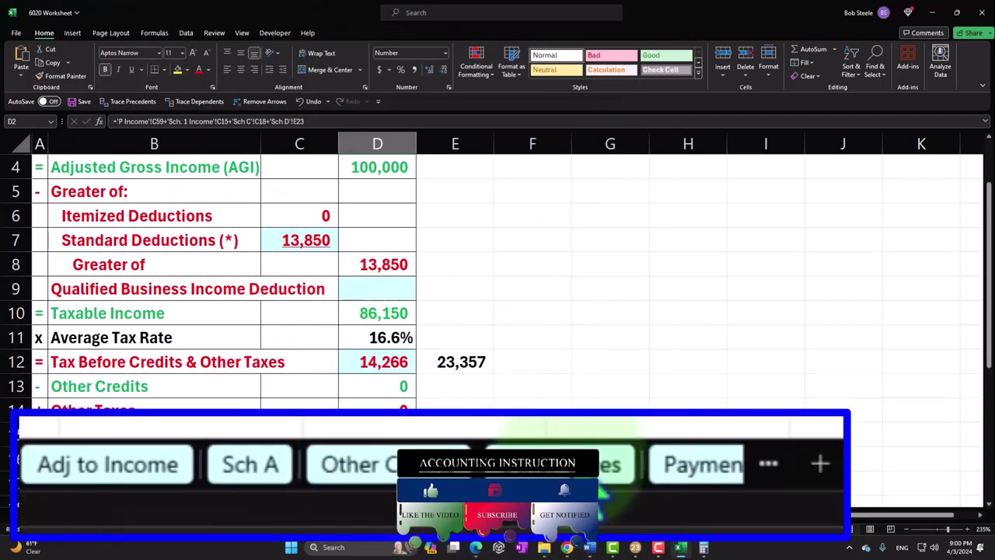
click(436, 515)
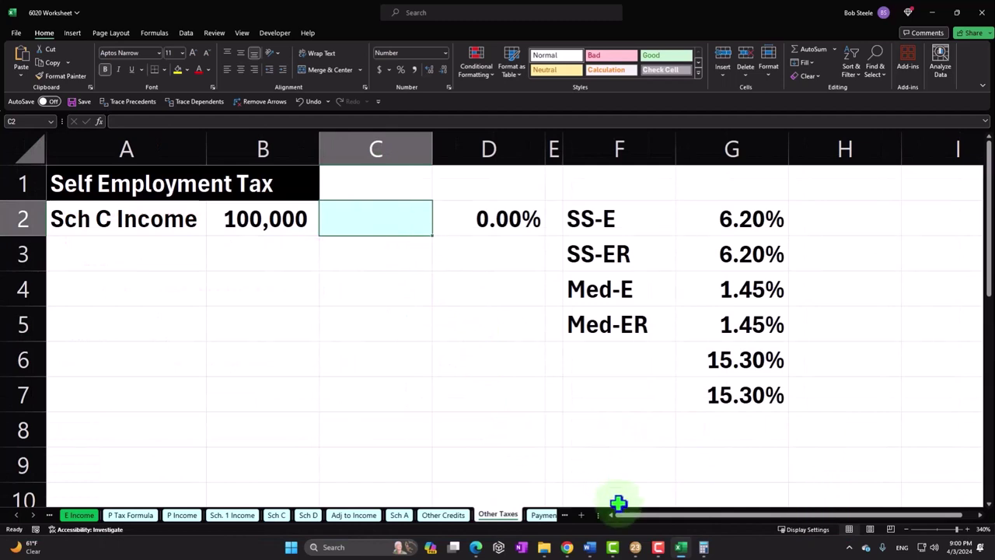
Step: Look up the 14,129 self-employment tax on Lacerte's Schedule SE, then return to Excel
click(634, 547)
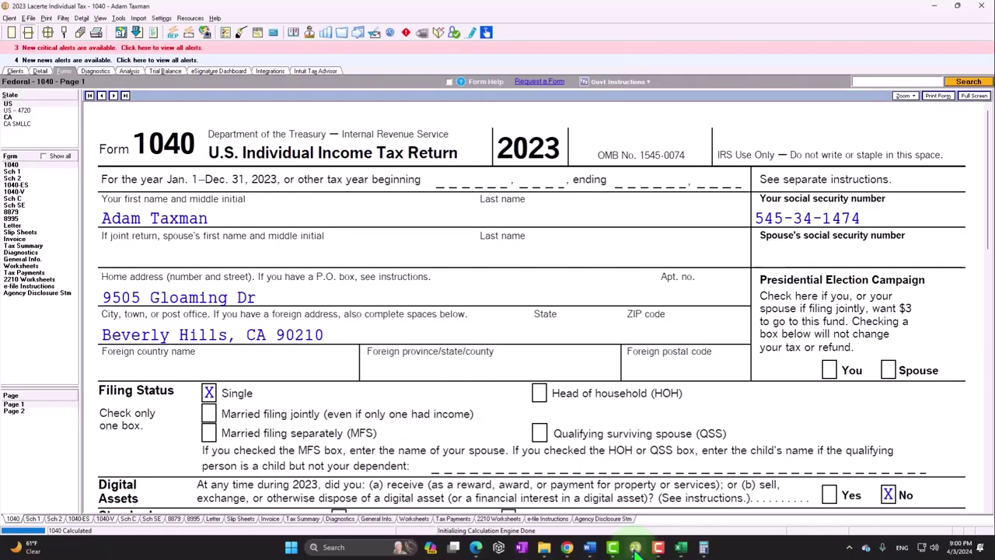
click(30, 204)
scroll(397, 326, down, 15)
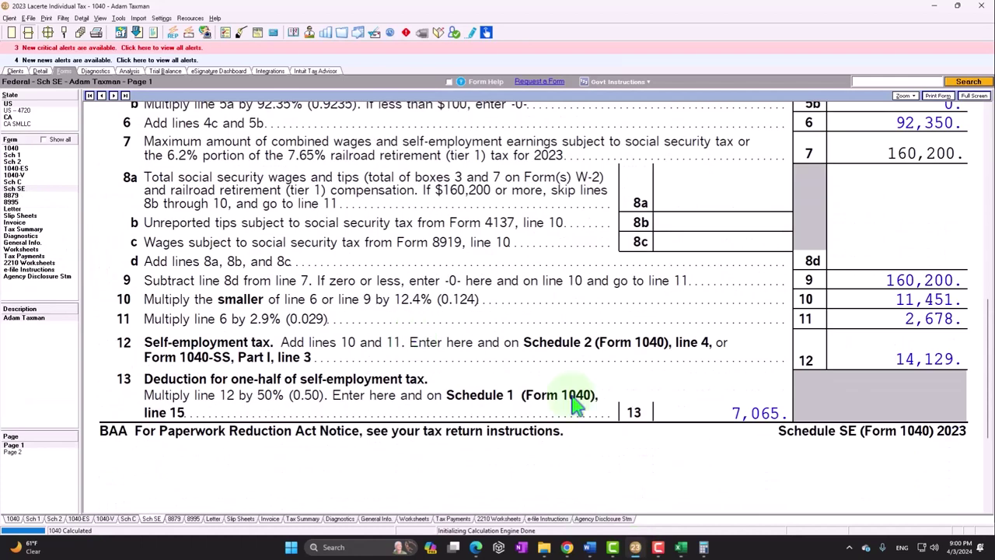
click(934, 6)
Step: Enter 14,129 in C2 and inspect the D2 effective rate and the 100,000 income source
text(14)
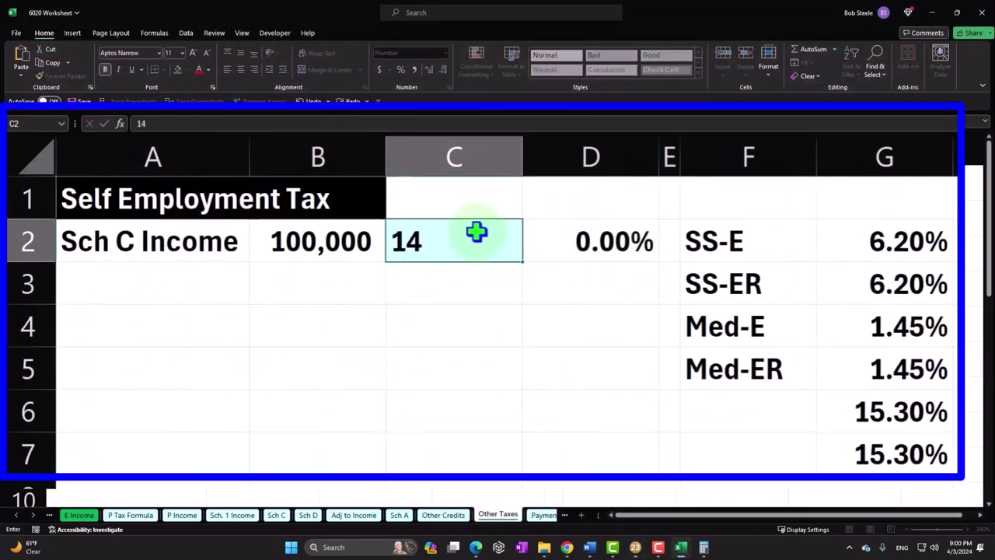
text(129)
key(Return)
click(473, 233)
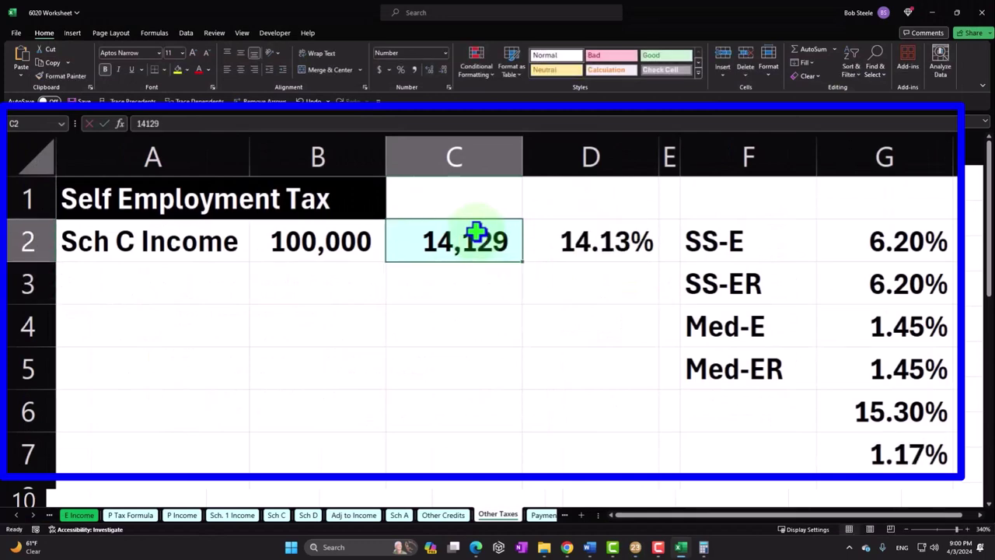
click(583, 241)
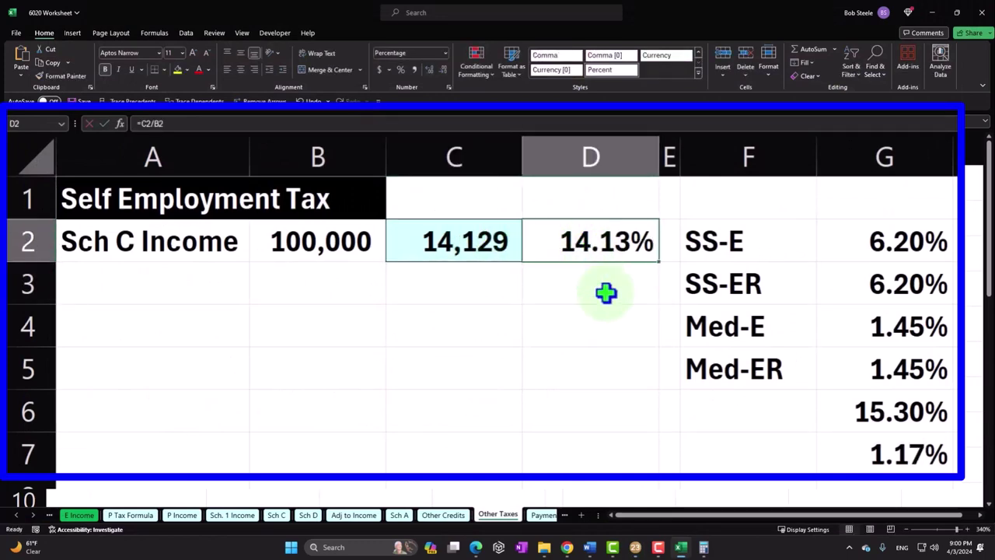
double_click(592, 247)
key(Return)
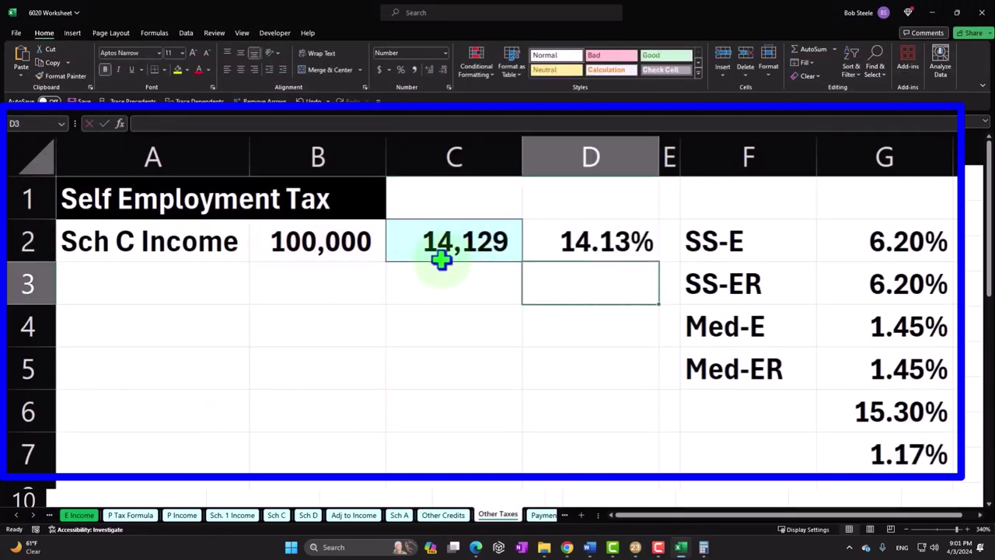
click(335, 241)
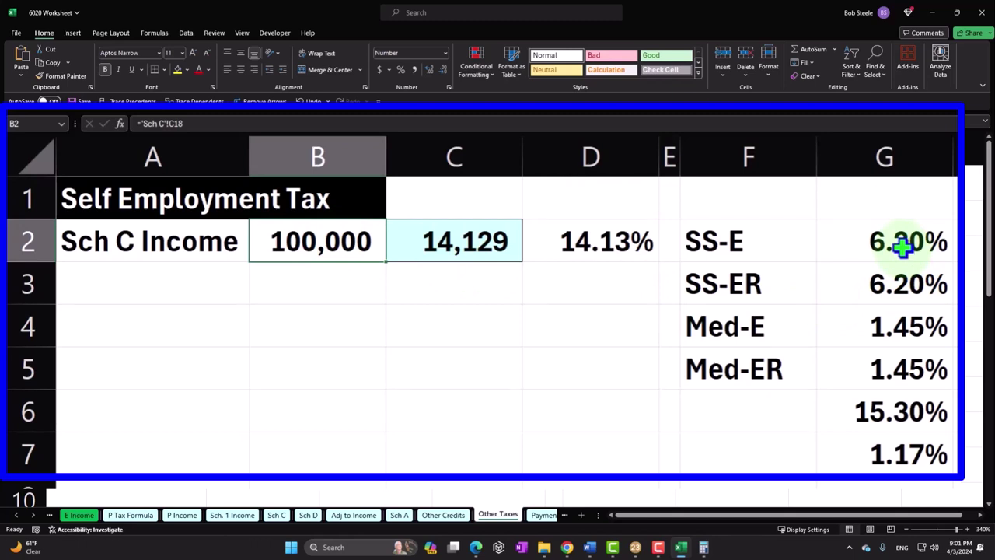
Step: Put the 1.17% gap between the 15.30% combined rate and effective rate in G7 (=G6-D2)
drag(901, 246, 896, 271)
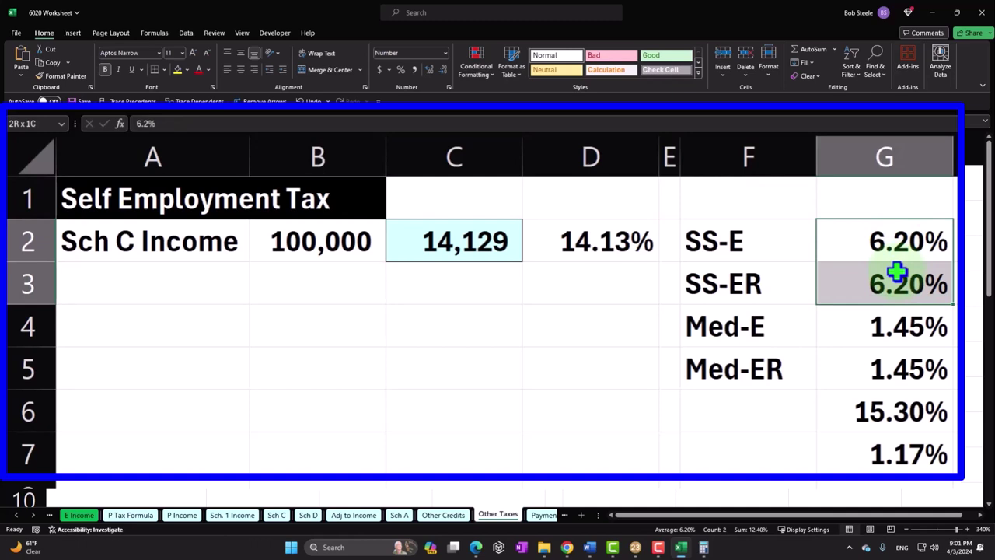
drag(896, 270, 898, 357)
click(883, 426)
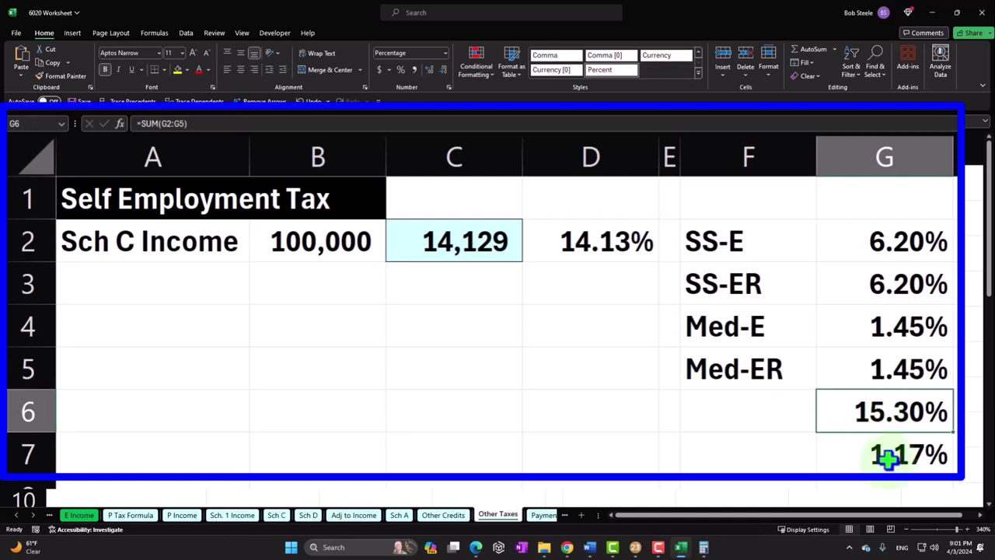
click(883, 449)
text(=G6-D2)
key(Return)
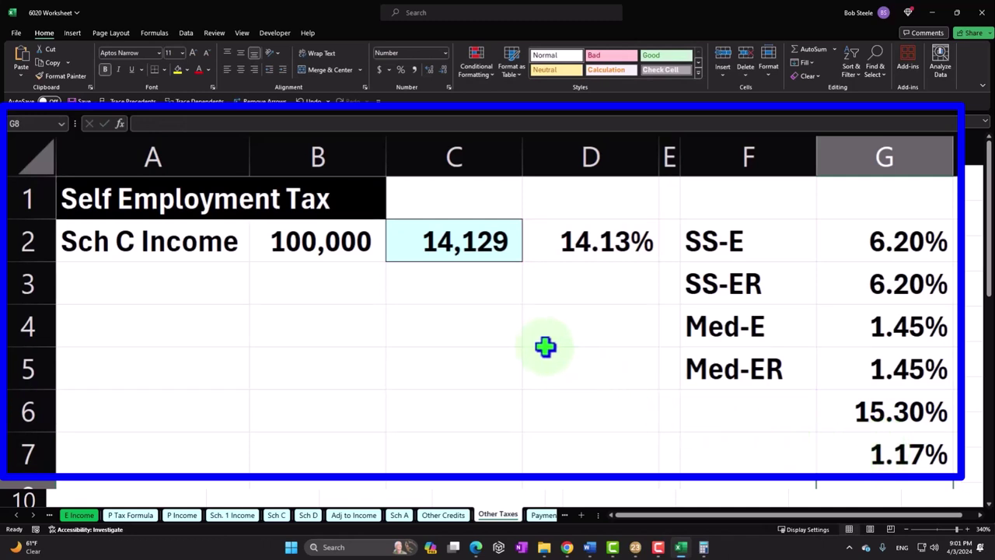
click(387, 224)
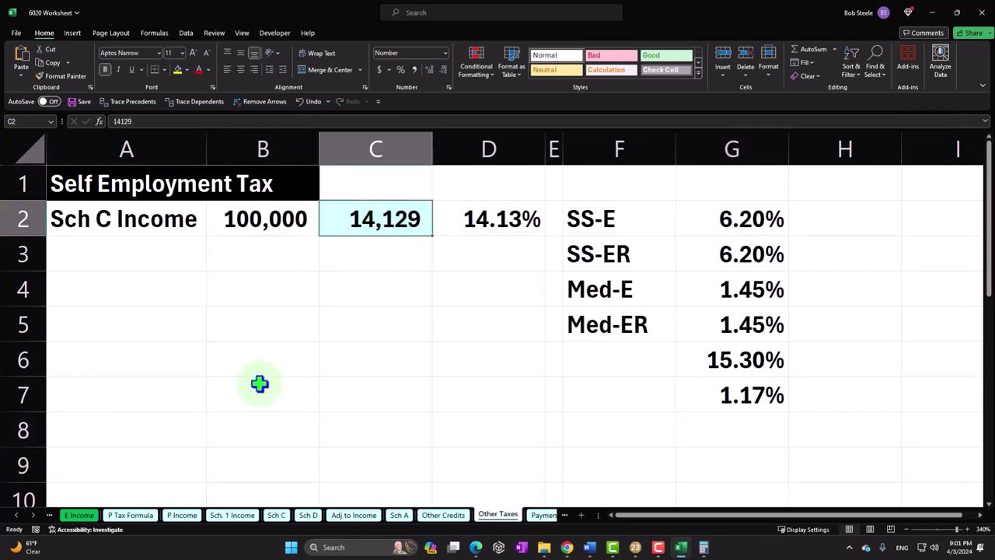
Step: On the P Tax Formula sheet, confirm the Other Taxes link and clear 23,357 from E12
click(137, 516)
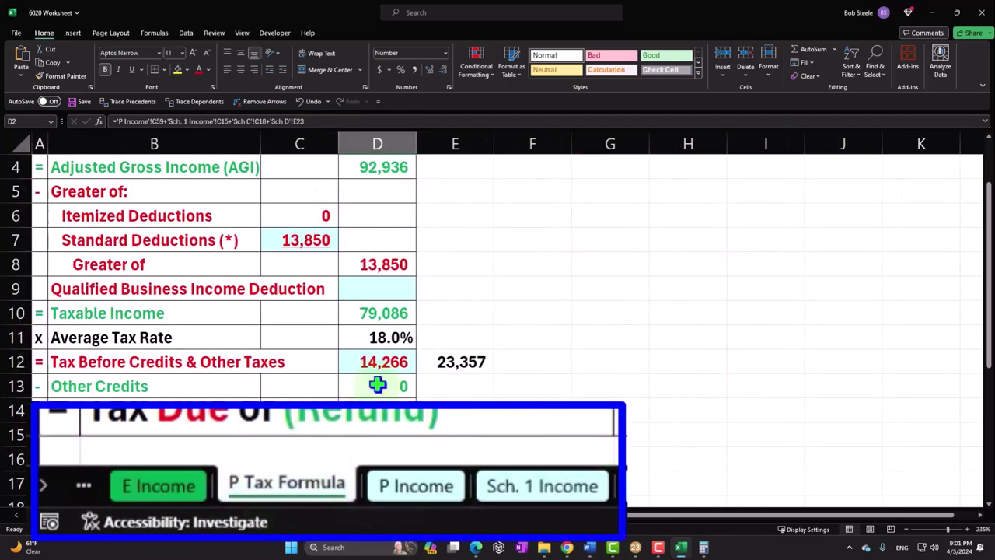
scroll(418, 382, down, 1)
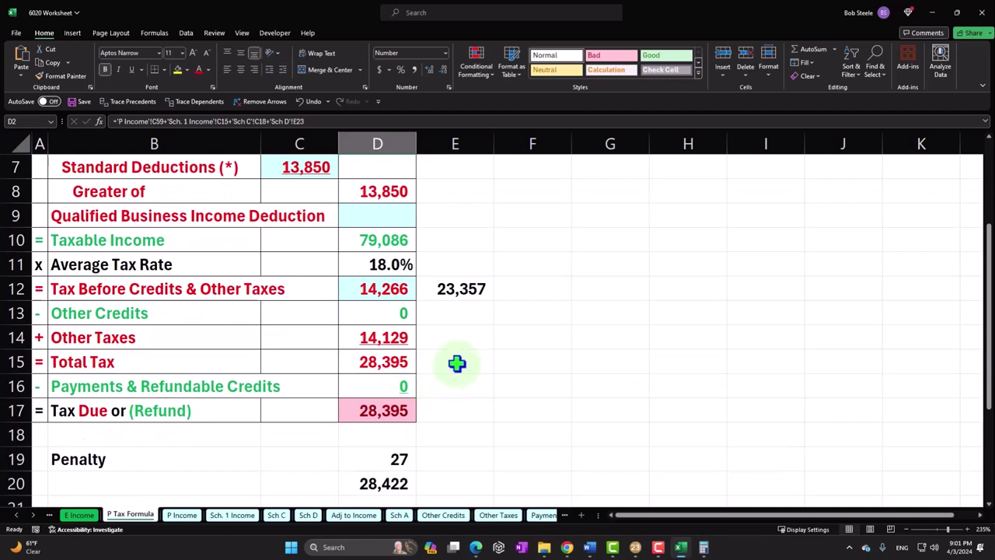
click(401, 337)
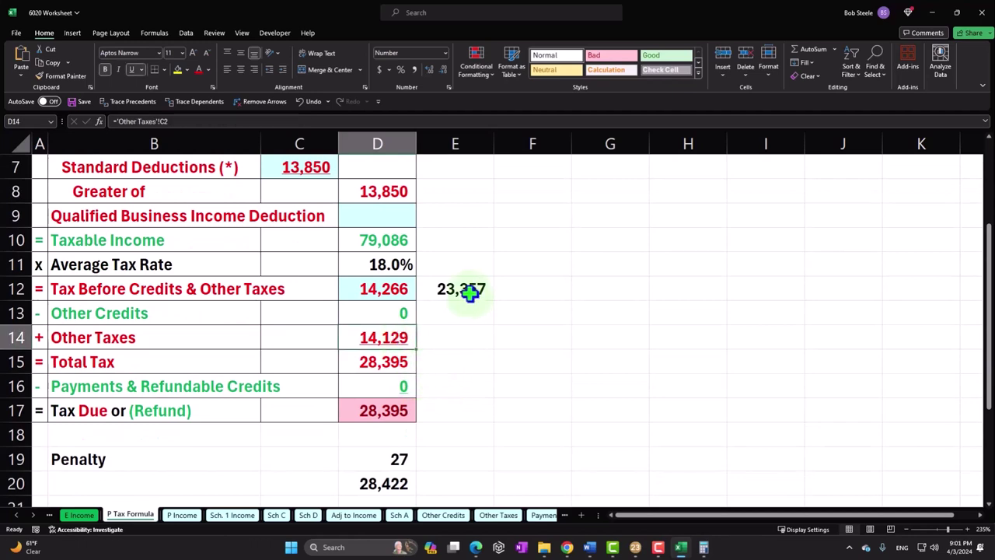
click(469, 288)
key(Delete)
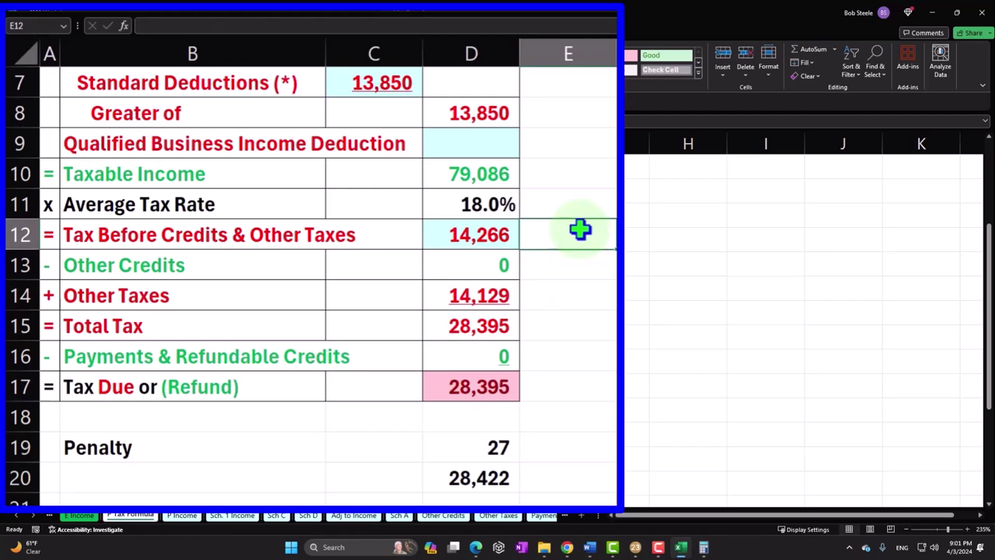
Step: Review the Total Tax formula in D15 and the source of Adjustments to income
click(483, 324)
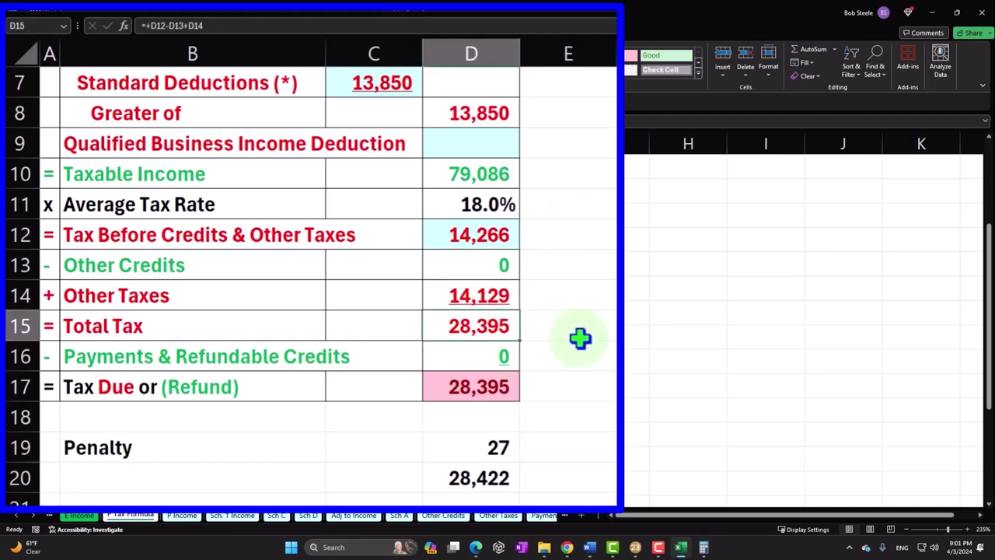
scroll(580, 337, up, 1)
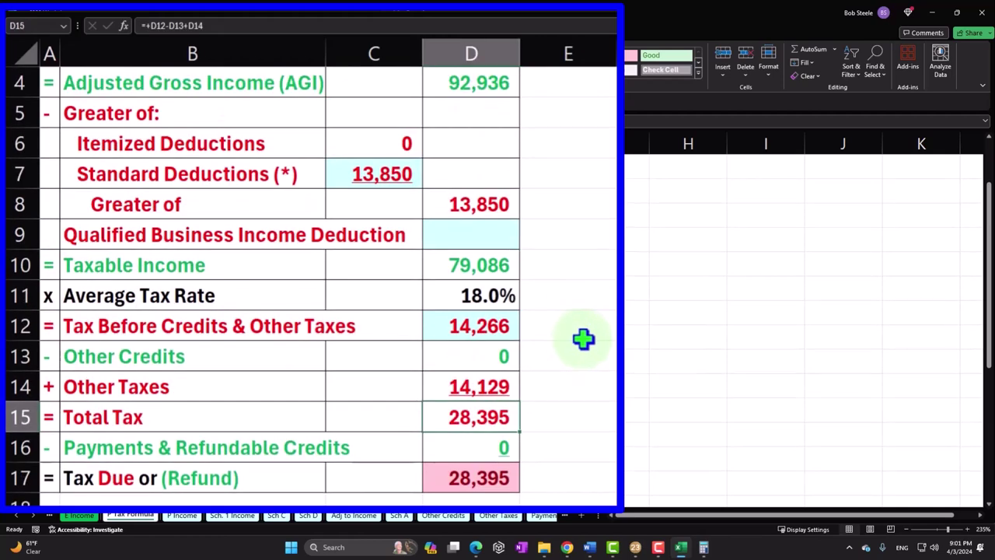
scroll(583, 338, up, 1)
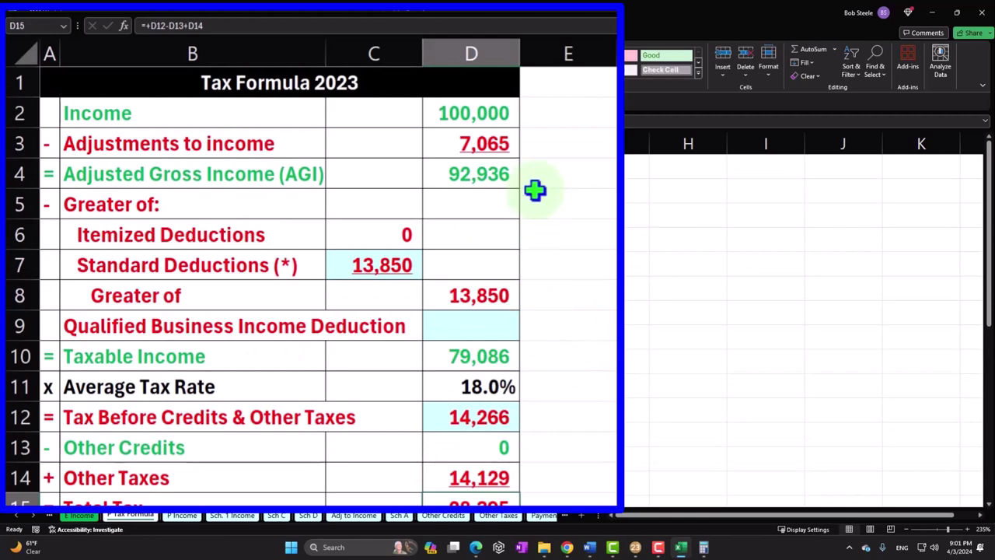
click(498, 147)
key(super+Escape)
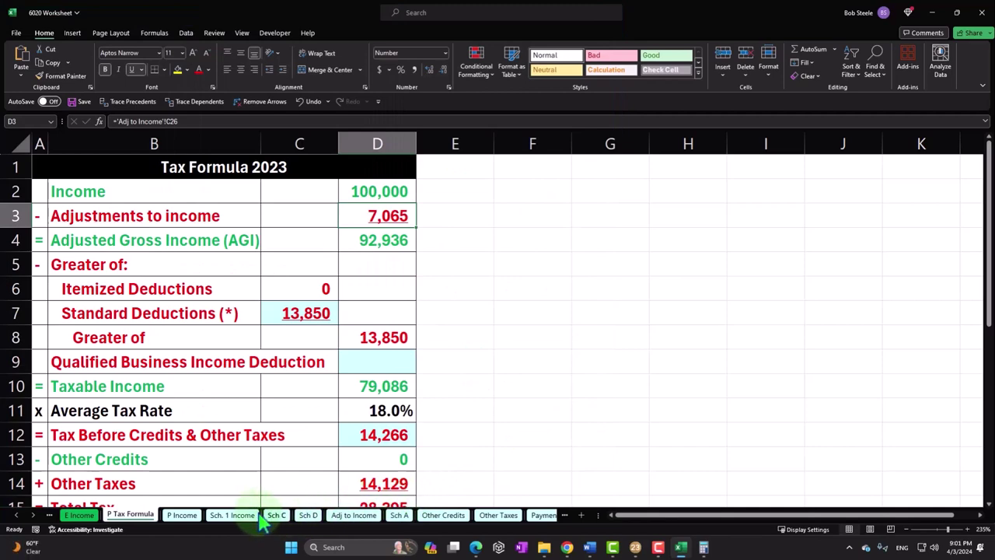
Step: Inspect the Adj to Income C1 formula ='Other Taxes'!C2/2, leaving it unchanged
click(352, 515)
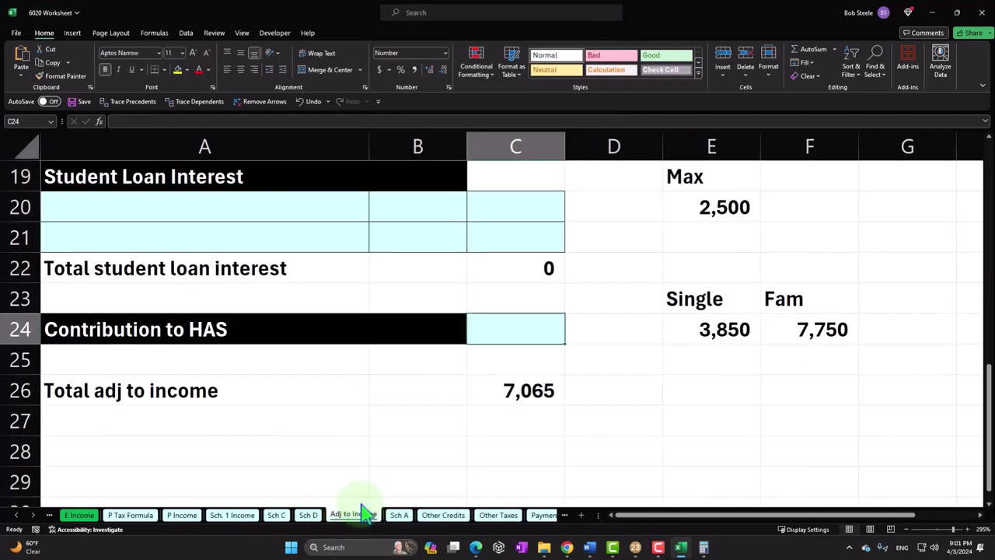
scroll(430, 442, up, 4)
scroll(430, 442, up, 4)
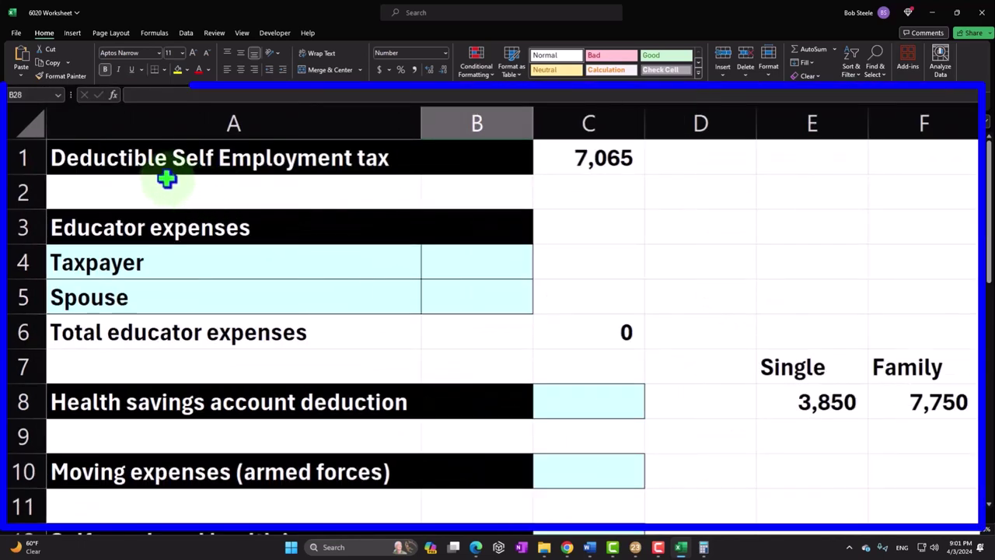
click(581, 156)
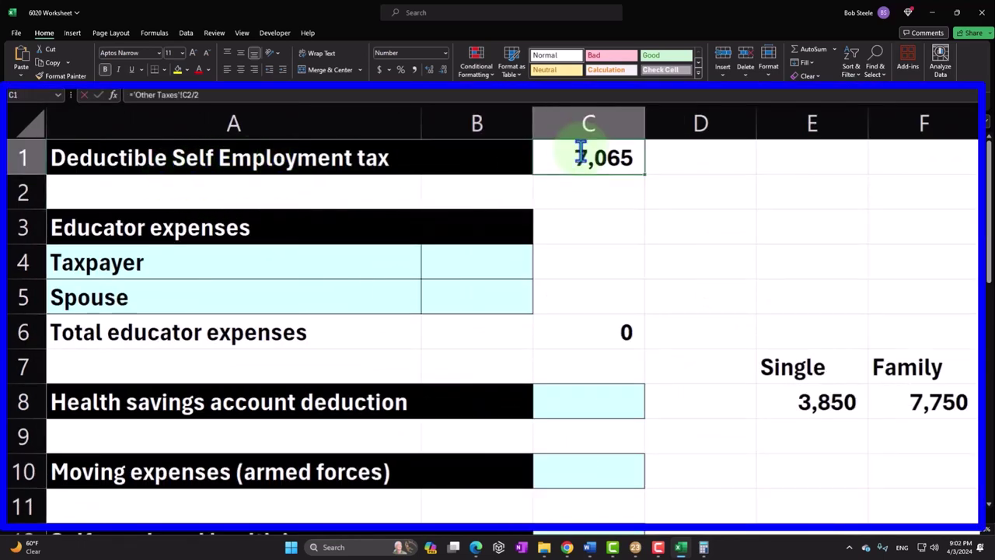
double_click(581, 155)
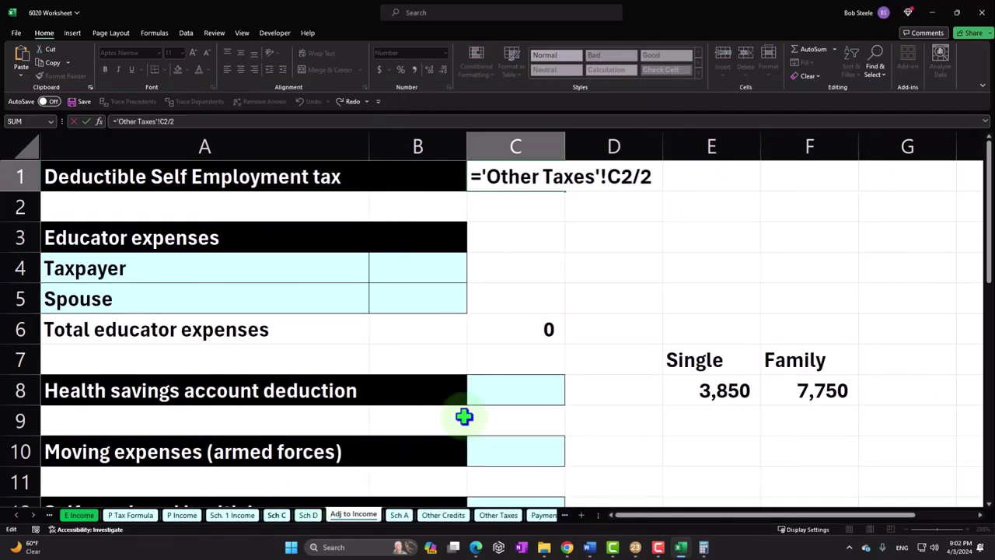
key(Return)
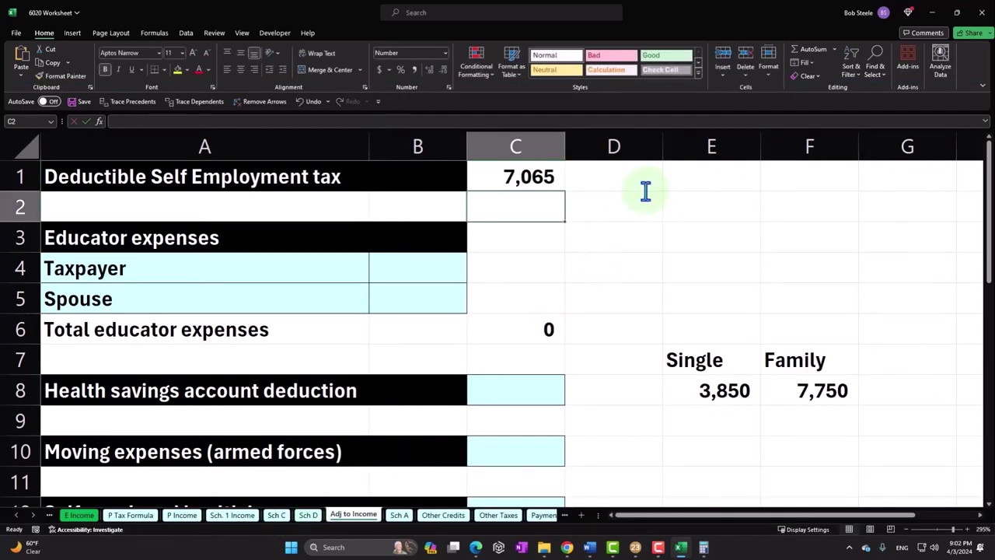
Step: Check the adjusted gross income formula on P Tax Formula, then return to Lacerte
click(131, 514)
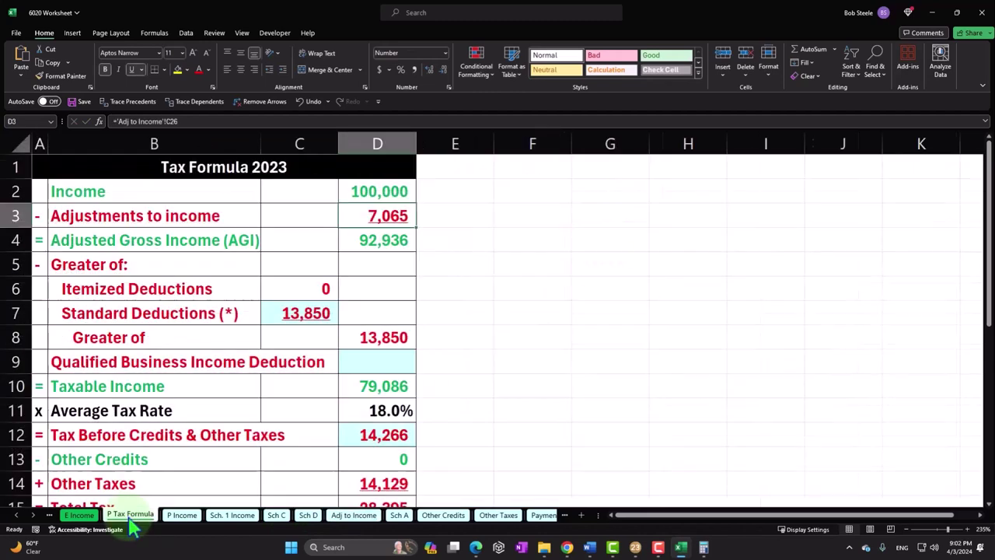
click(371, 238)
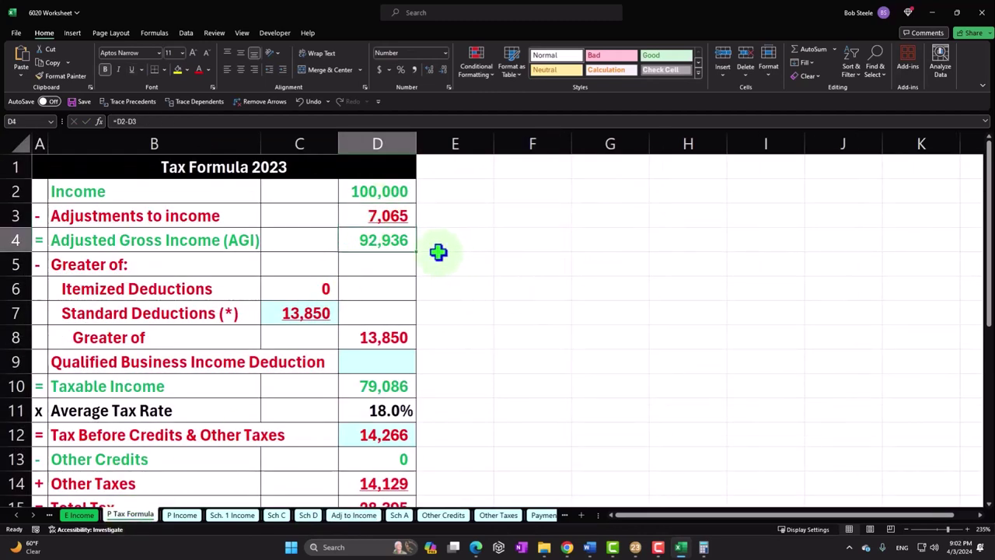
click(635, 548)
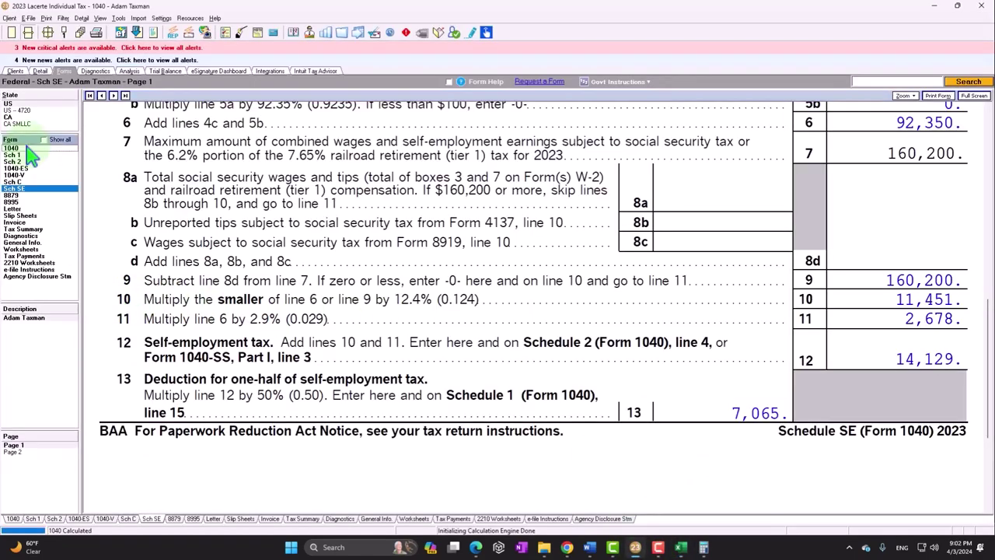
Step: Copy Form 1040 line 13's 15,817 QBI deduction into the worksheet, giving 63,269 taxable income
click(29, 148)
scroll(645, 373, down, 15)
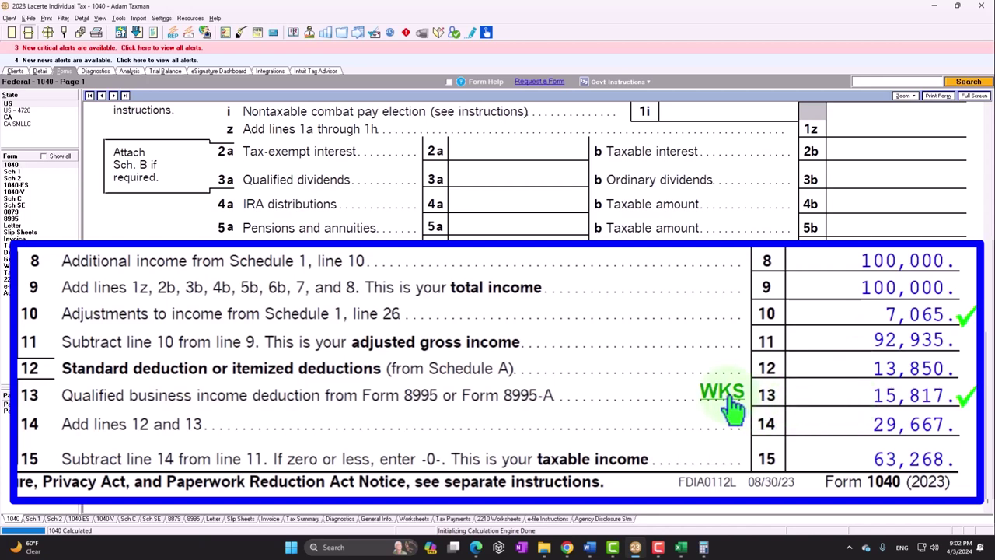
click(702, 547)
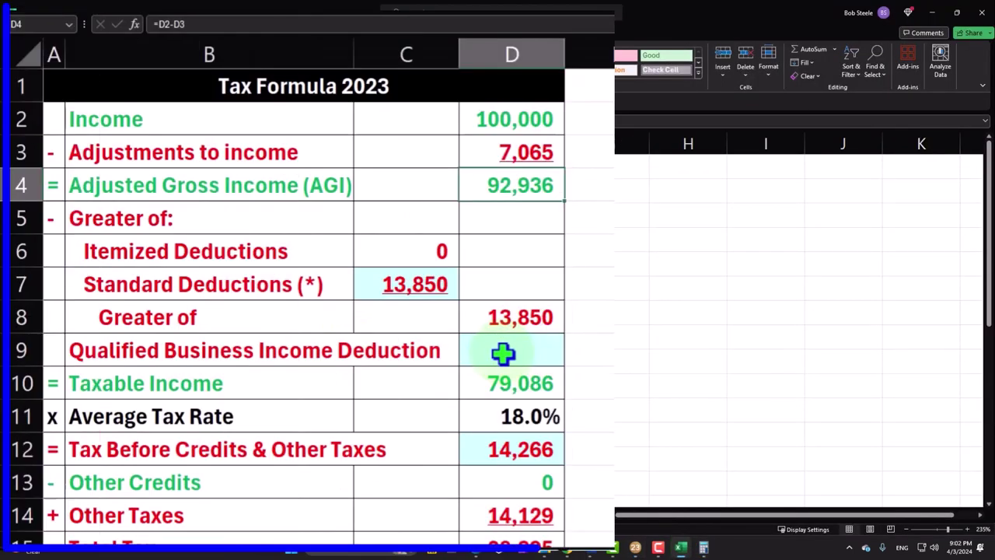
click(371, 362)
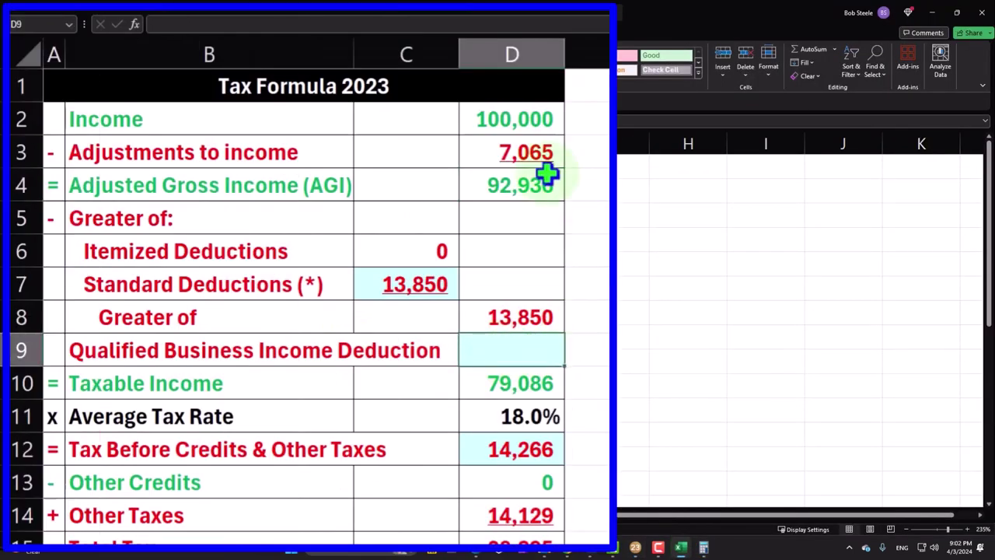
text(15,817)
key(Return)
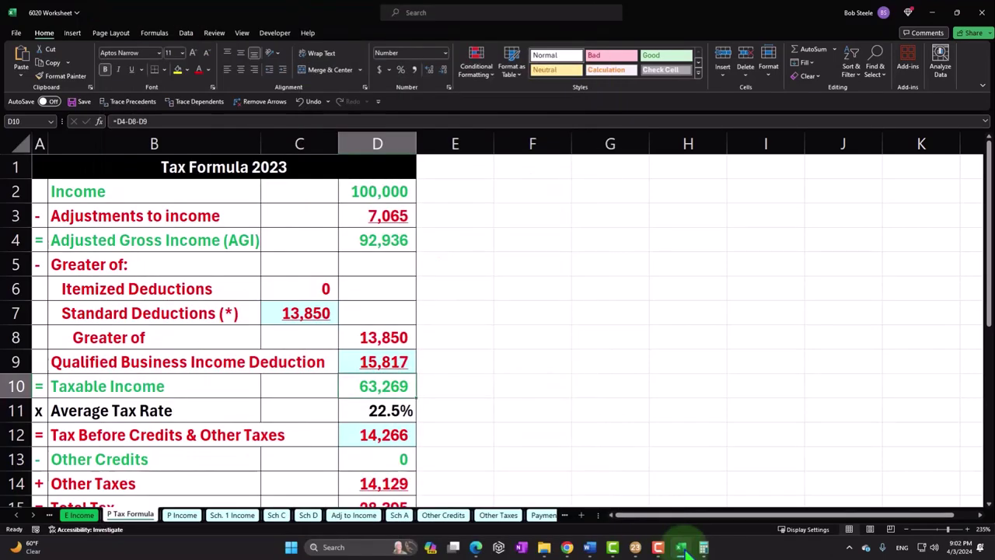
click(682, 548)
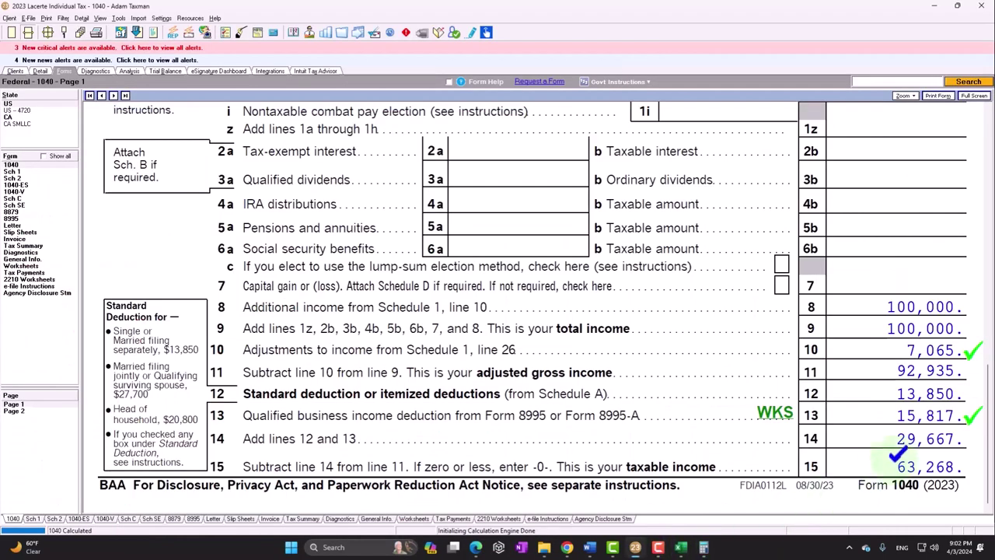
Step: Tick the 9,228 tax on Form 1040 line 16 and enter it in worksheet cell D12
click(17, 410)
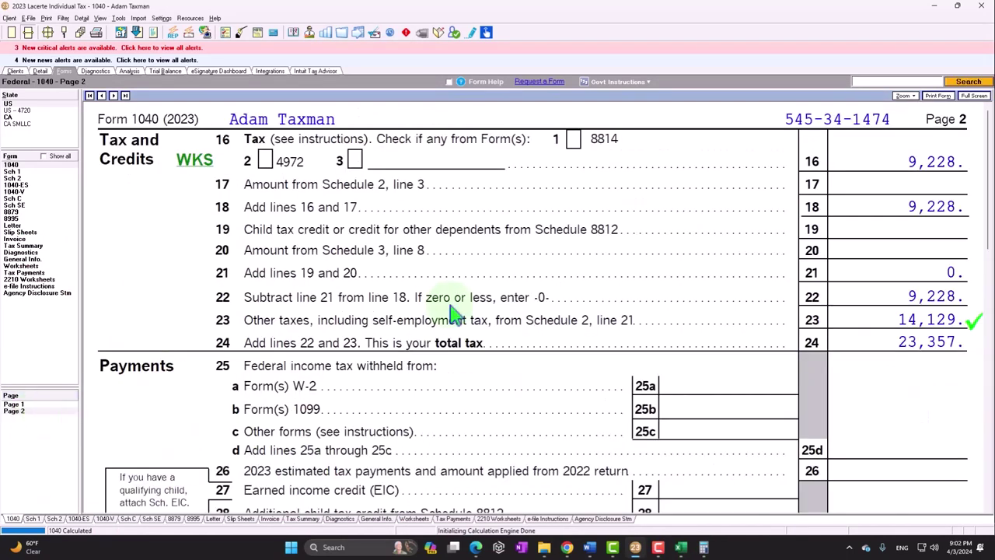
click(861, 161)
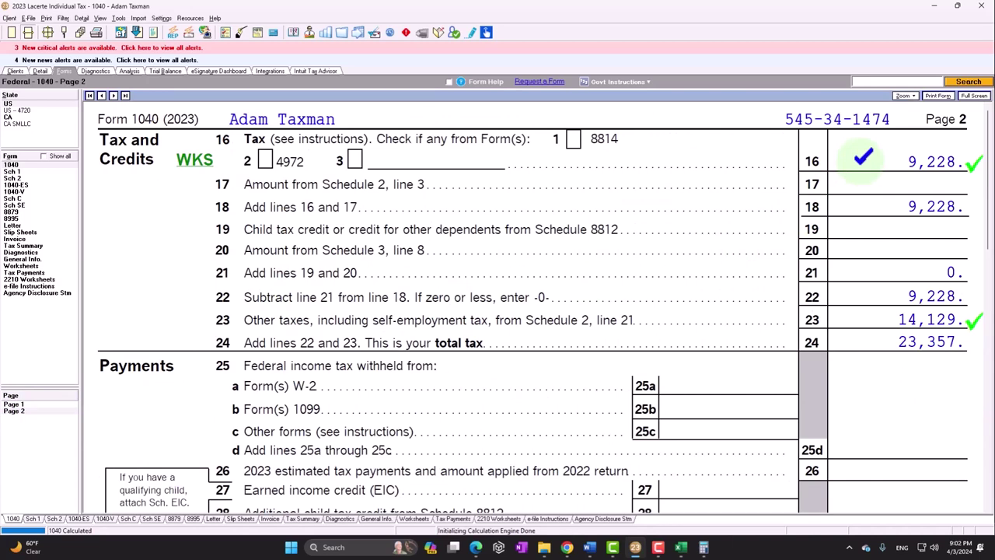
click(681, 548)
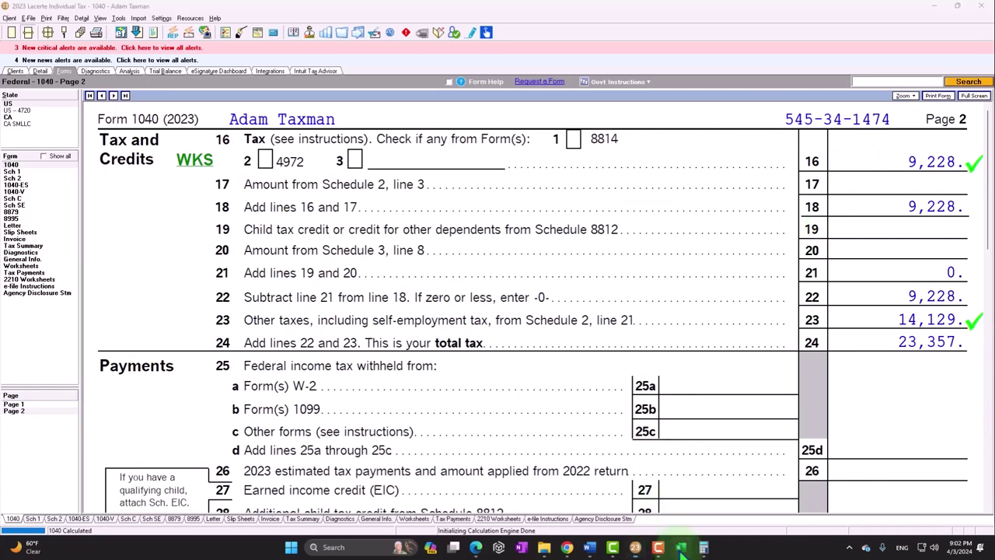
click(536, 446)
text(9)
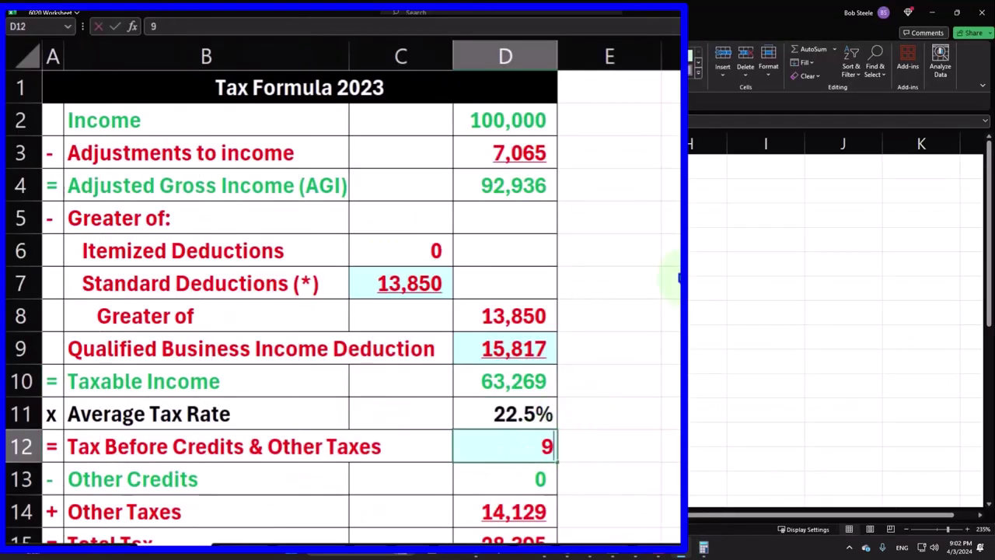
text(,228)
key(Return)
Step: Verify Other Taxes in D14 and the 23,357 Total Tax in D15 against Lacerte
scroll(668, 272, down, 1)
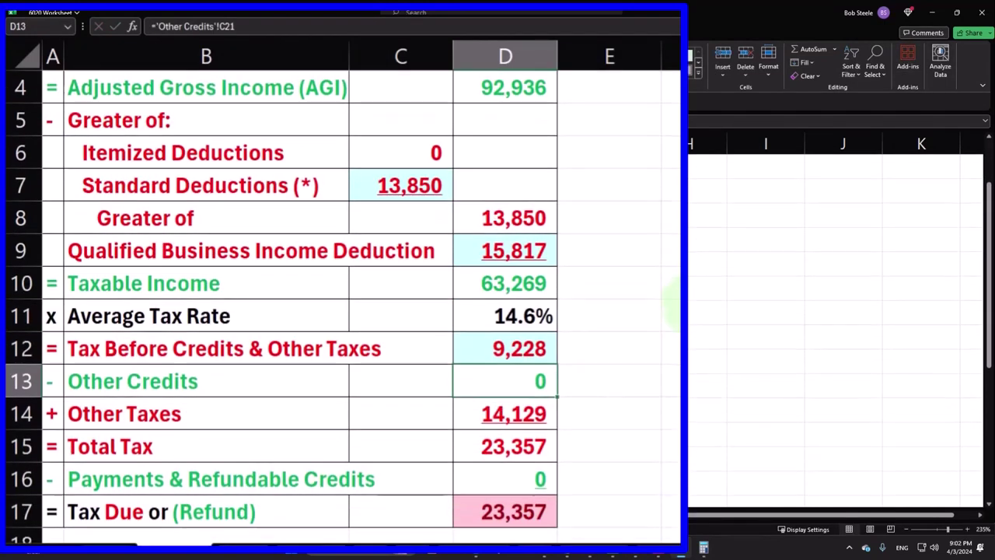
click(497, 413)
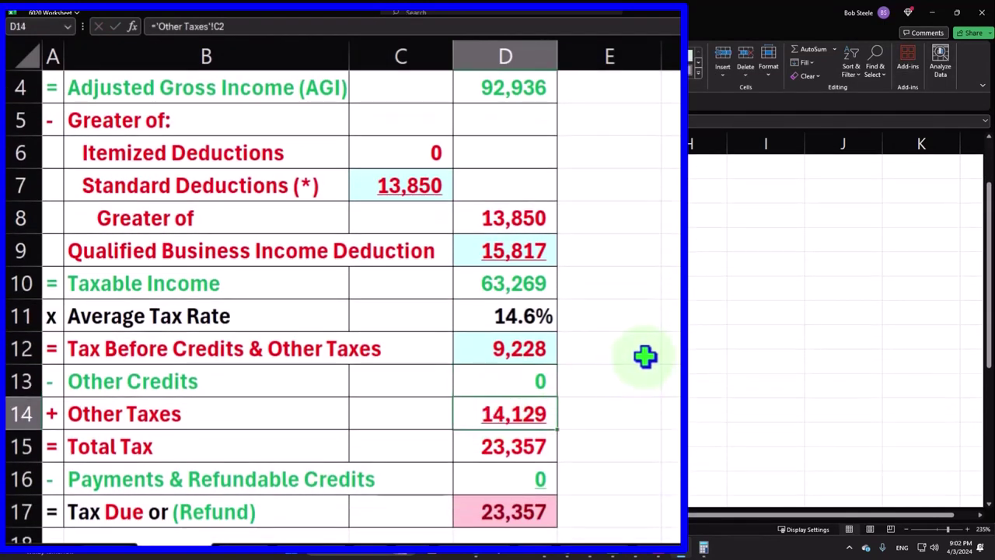
key(Down)
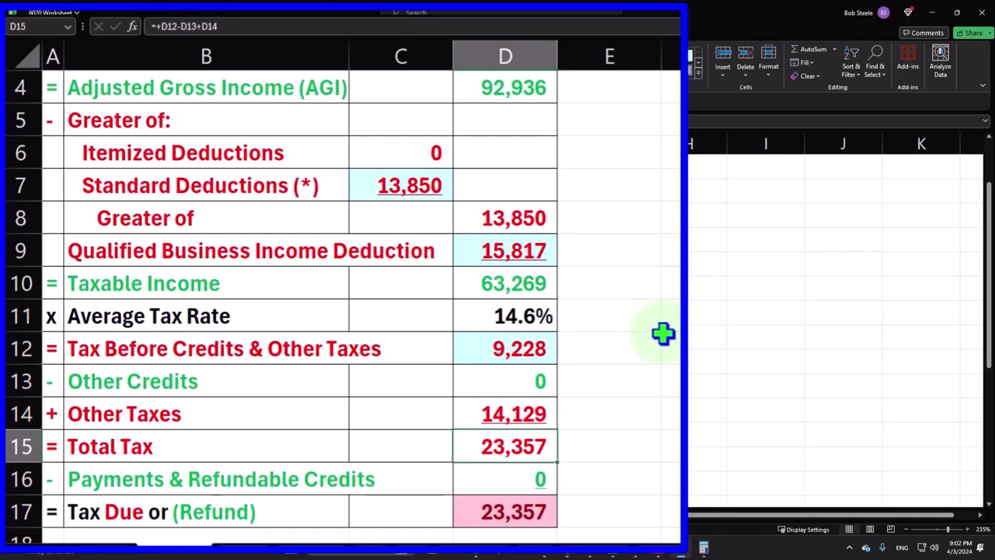
click(698, 545)
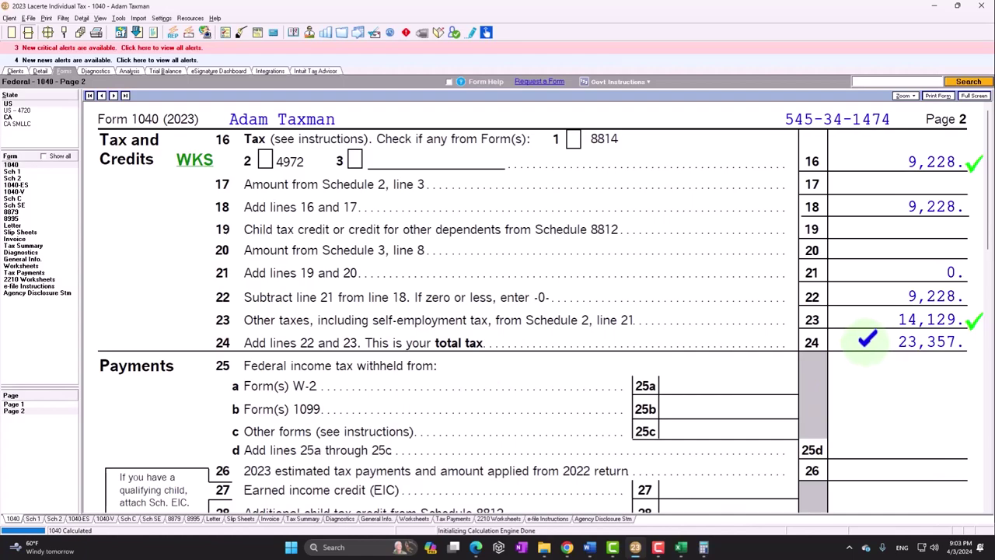
Step: Scroll through Form 1040 page 1 to review its figures
click(13, 404)
scroll(501, 332, down, 1)
scroll(501, 331, down, 8)
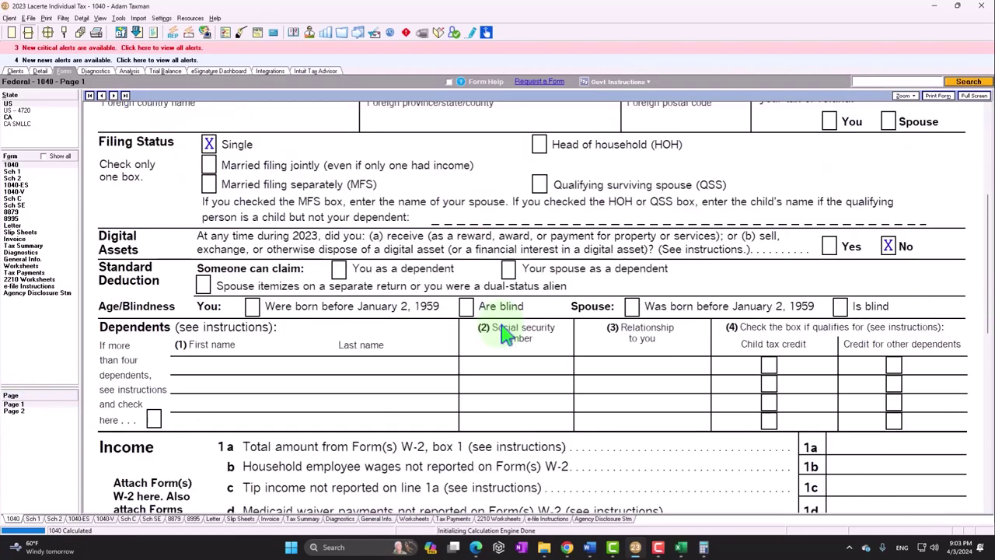
scroll(502, 332, down, 2)
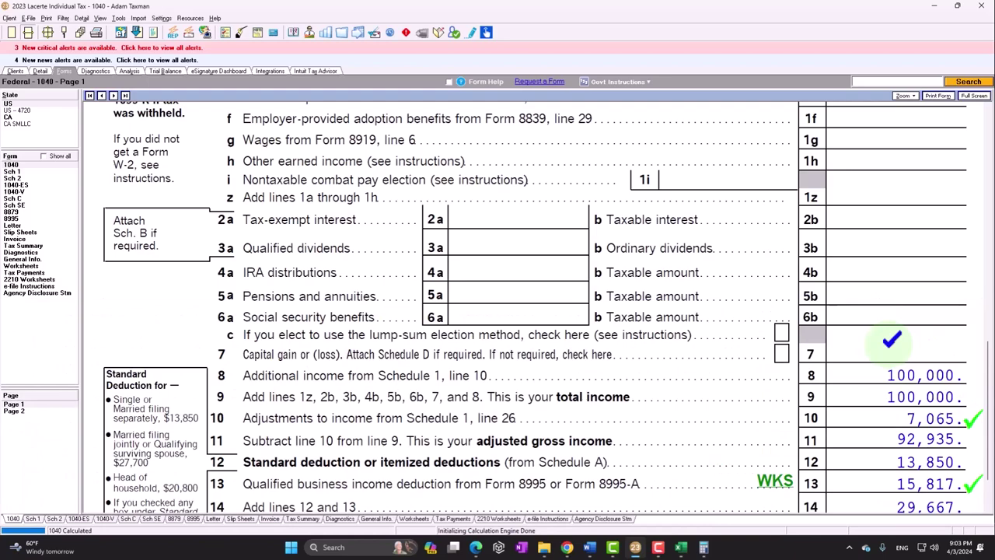
Step: Review Schedule C's 120,000 gross receipts, 20,000 advertising and 100,000 net profit
click(16, 201)
scroll(410, 327, down, 5)
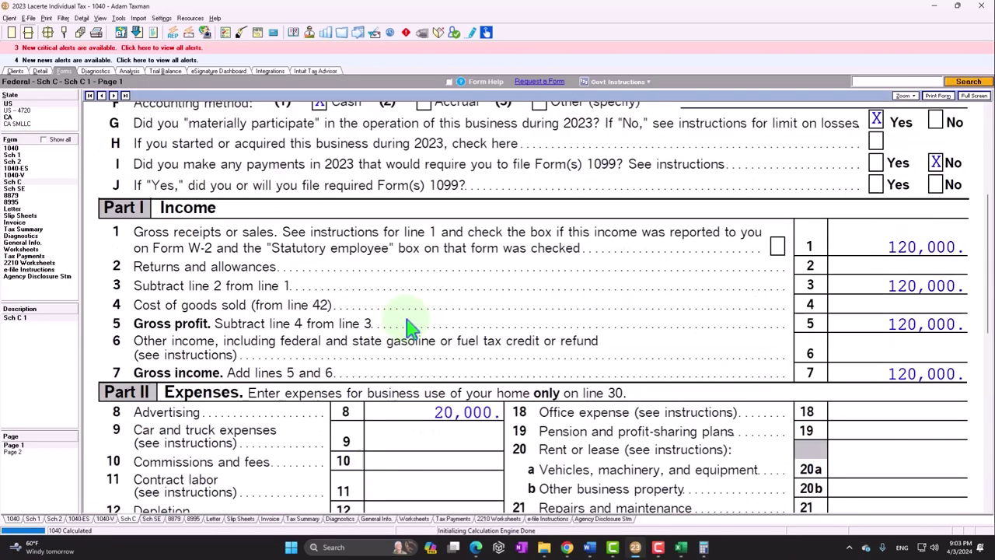
scroll(410, 326, down, 3)
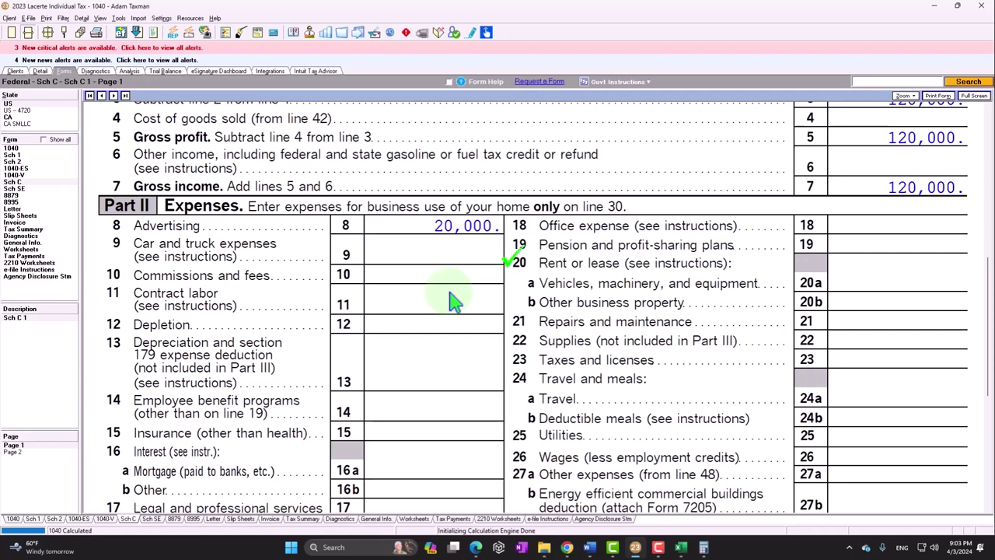
scroll(452, 297, down, 3)
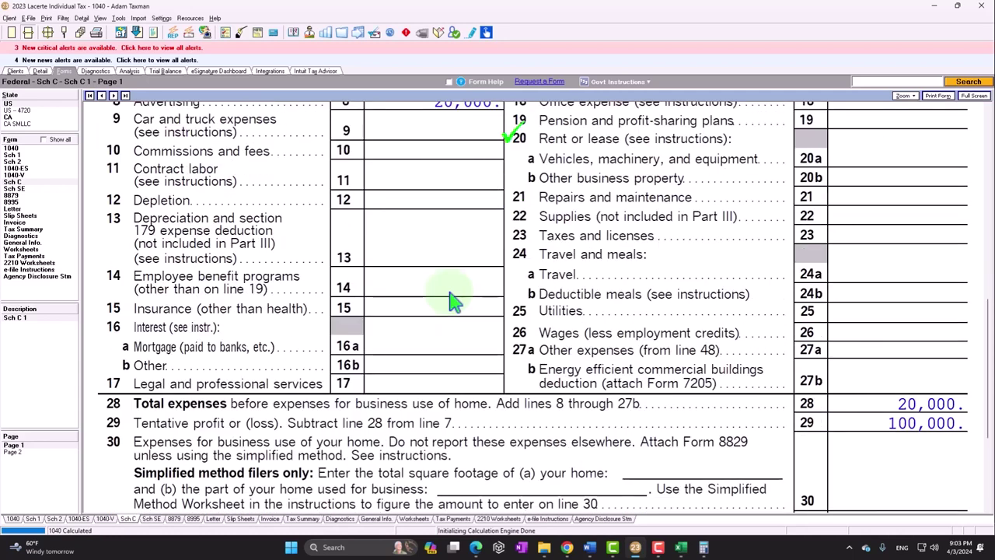
scroll(449, 288, down, 3)
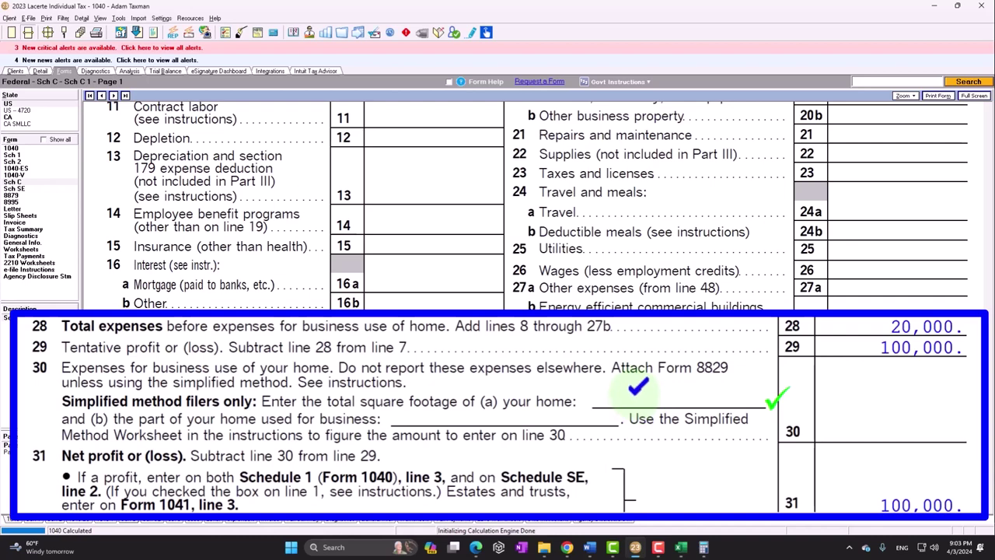
scroll(665, 393, up, 3)
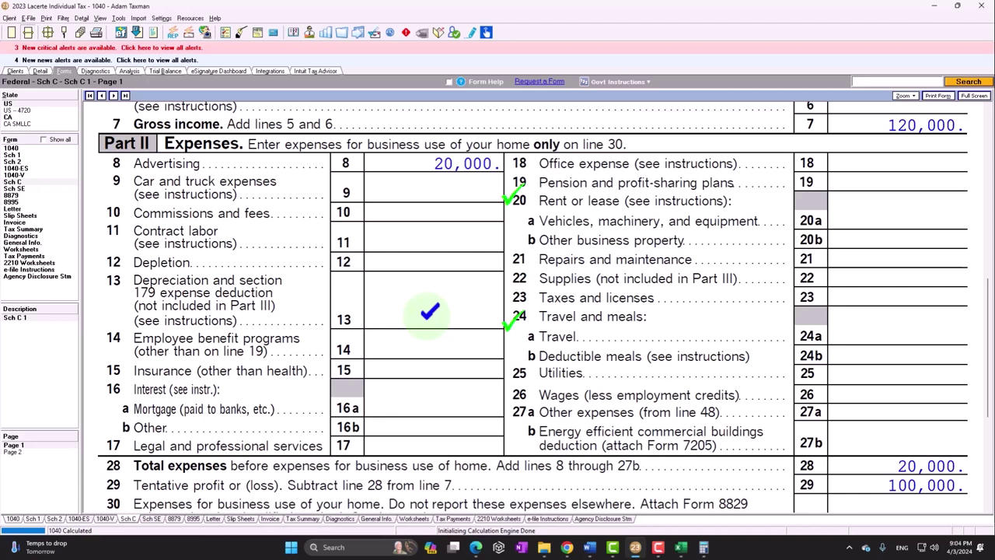
Step: On Schedule 1 page 2, tick line 16 below the 7,065 SE tax deduction, then return to Form 1040 page 1
click(22, 155)
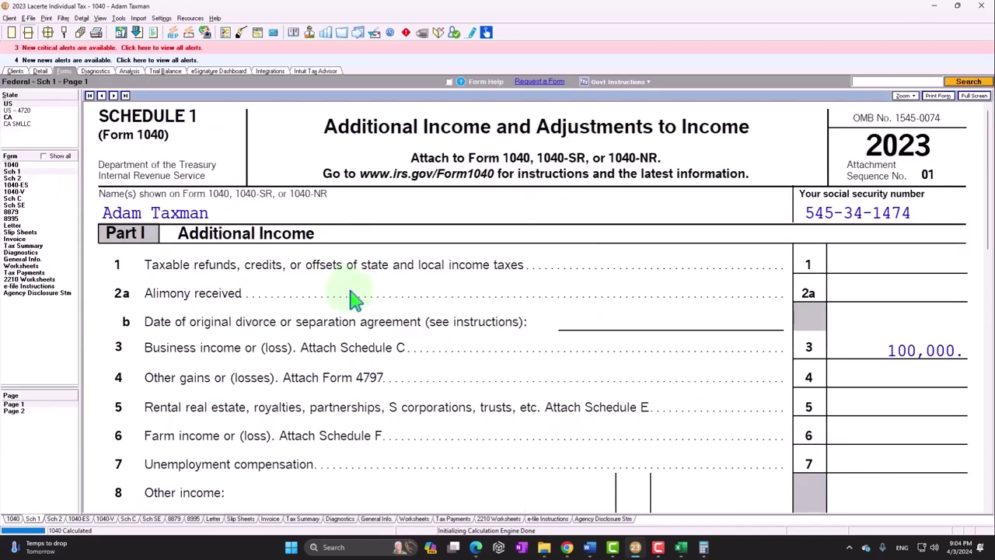
scroll(349, 297, down, 2)
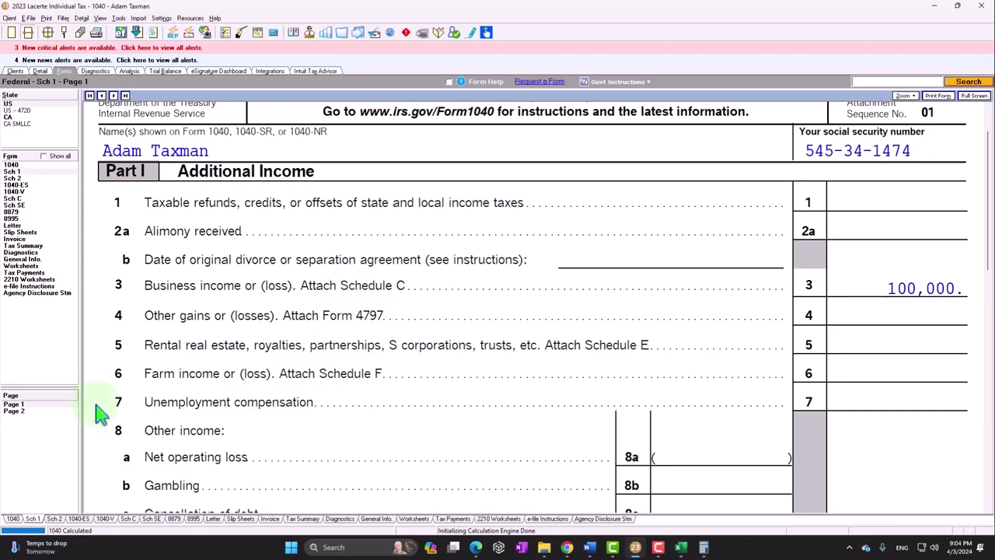
click(31, 411)
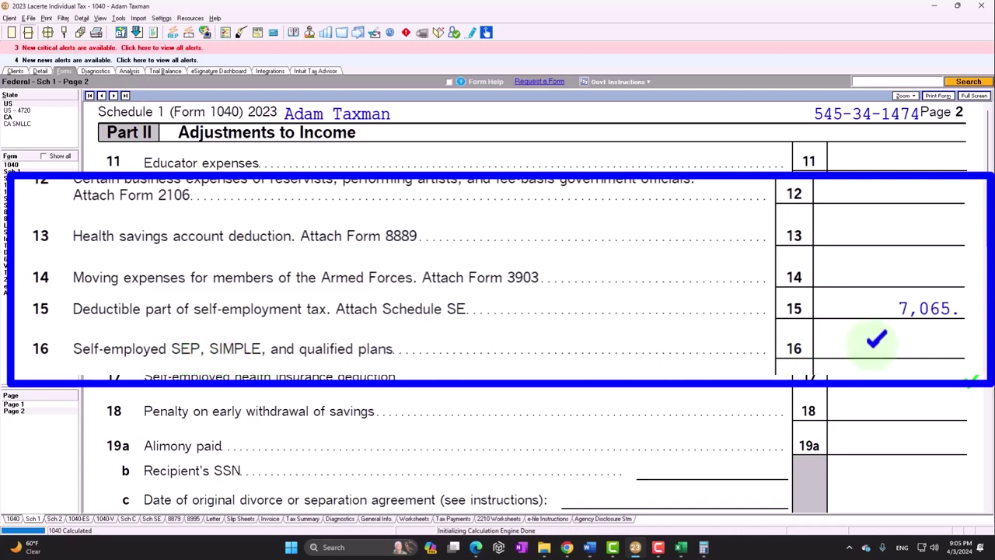
click(876, 339)
scroll(875, 339, down, 2)
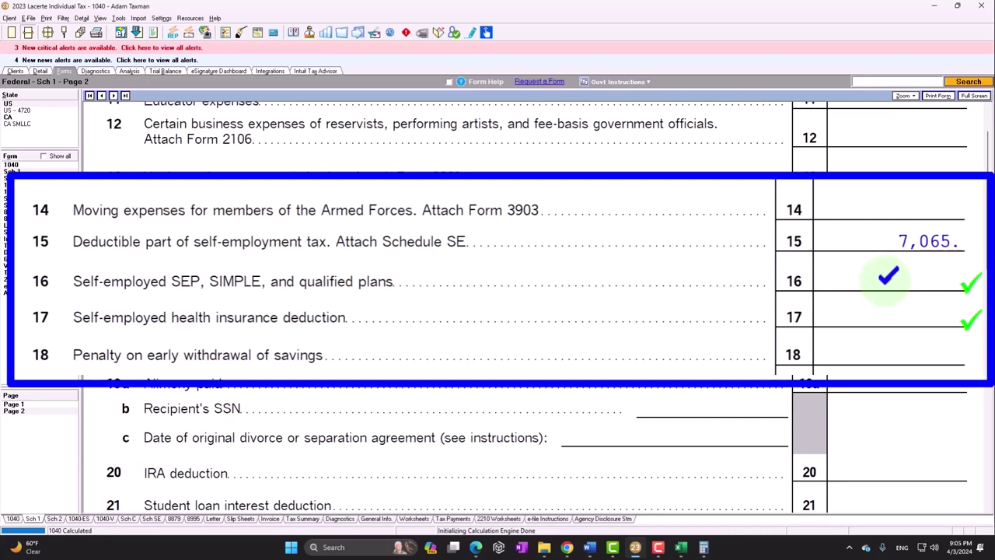
click(13, 165)
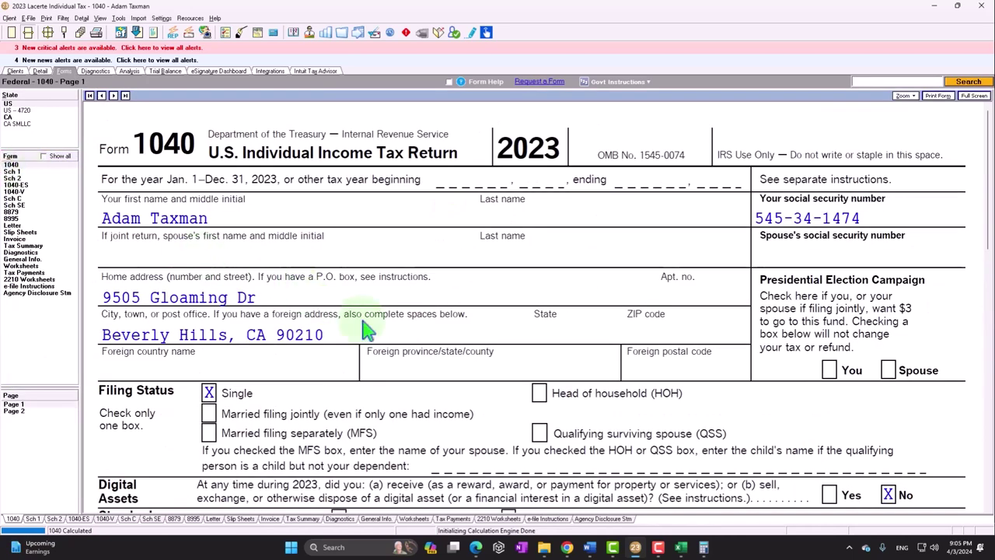